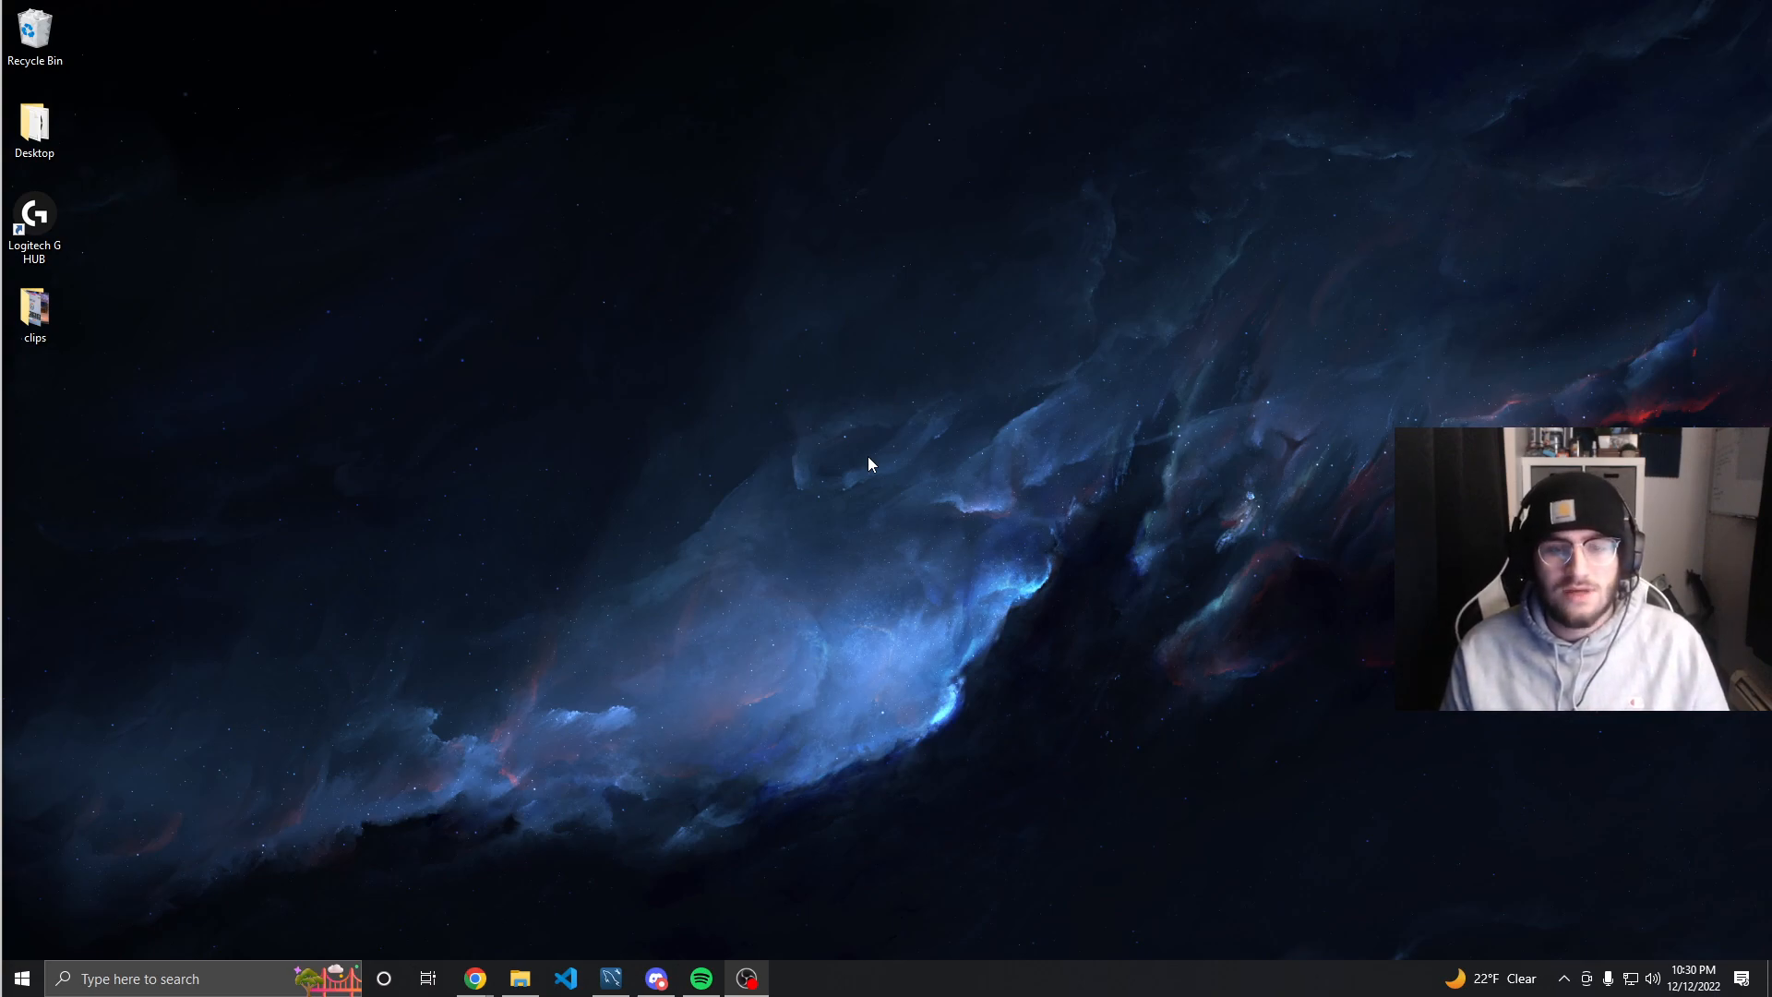
Open MySQL Workbench and connect to the Local instance MySQL80 by entering the root account password
click(611, 979)
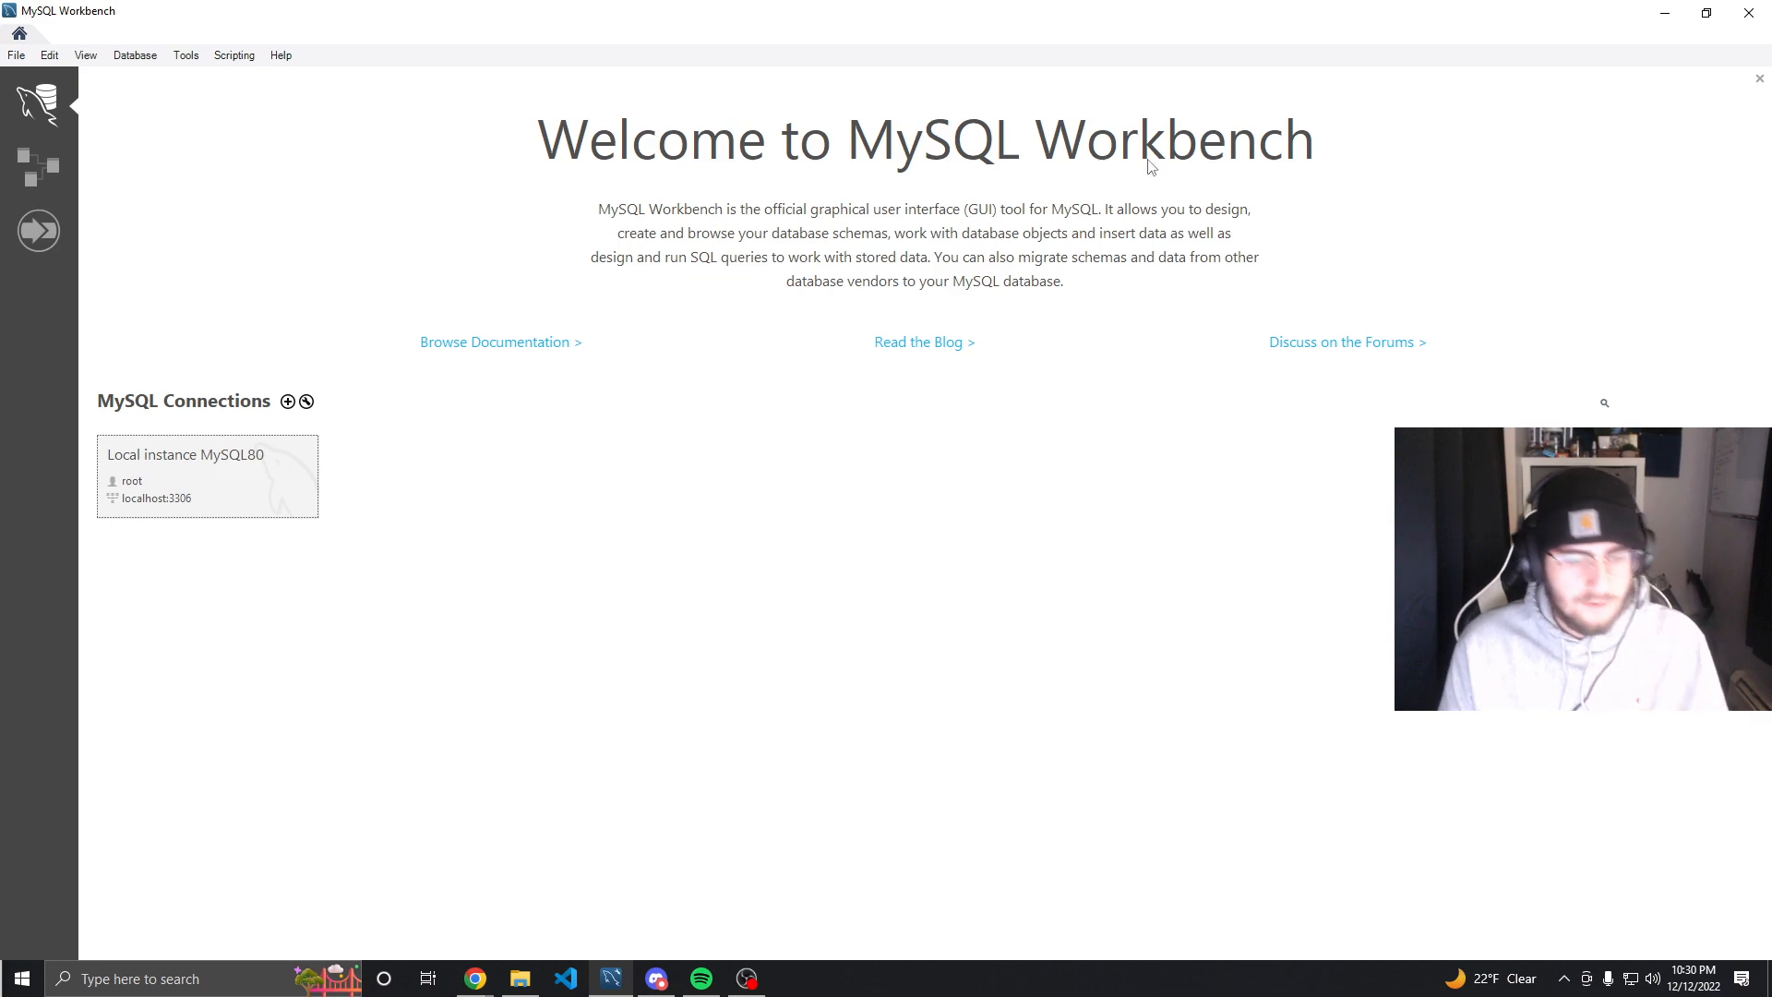
click(261, 492)
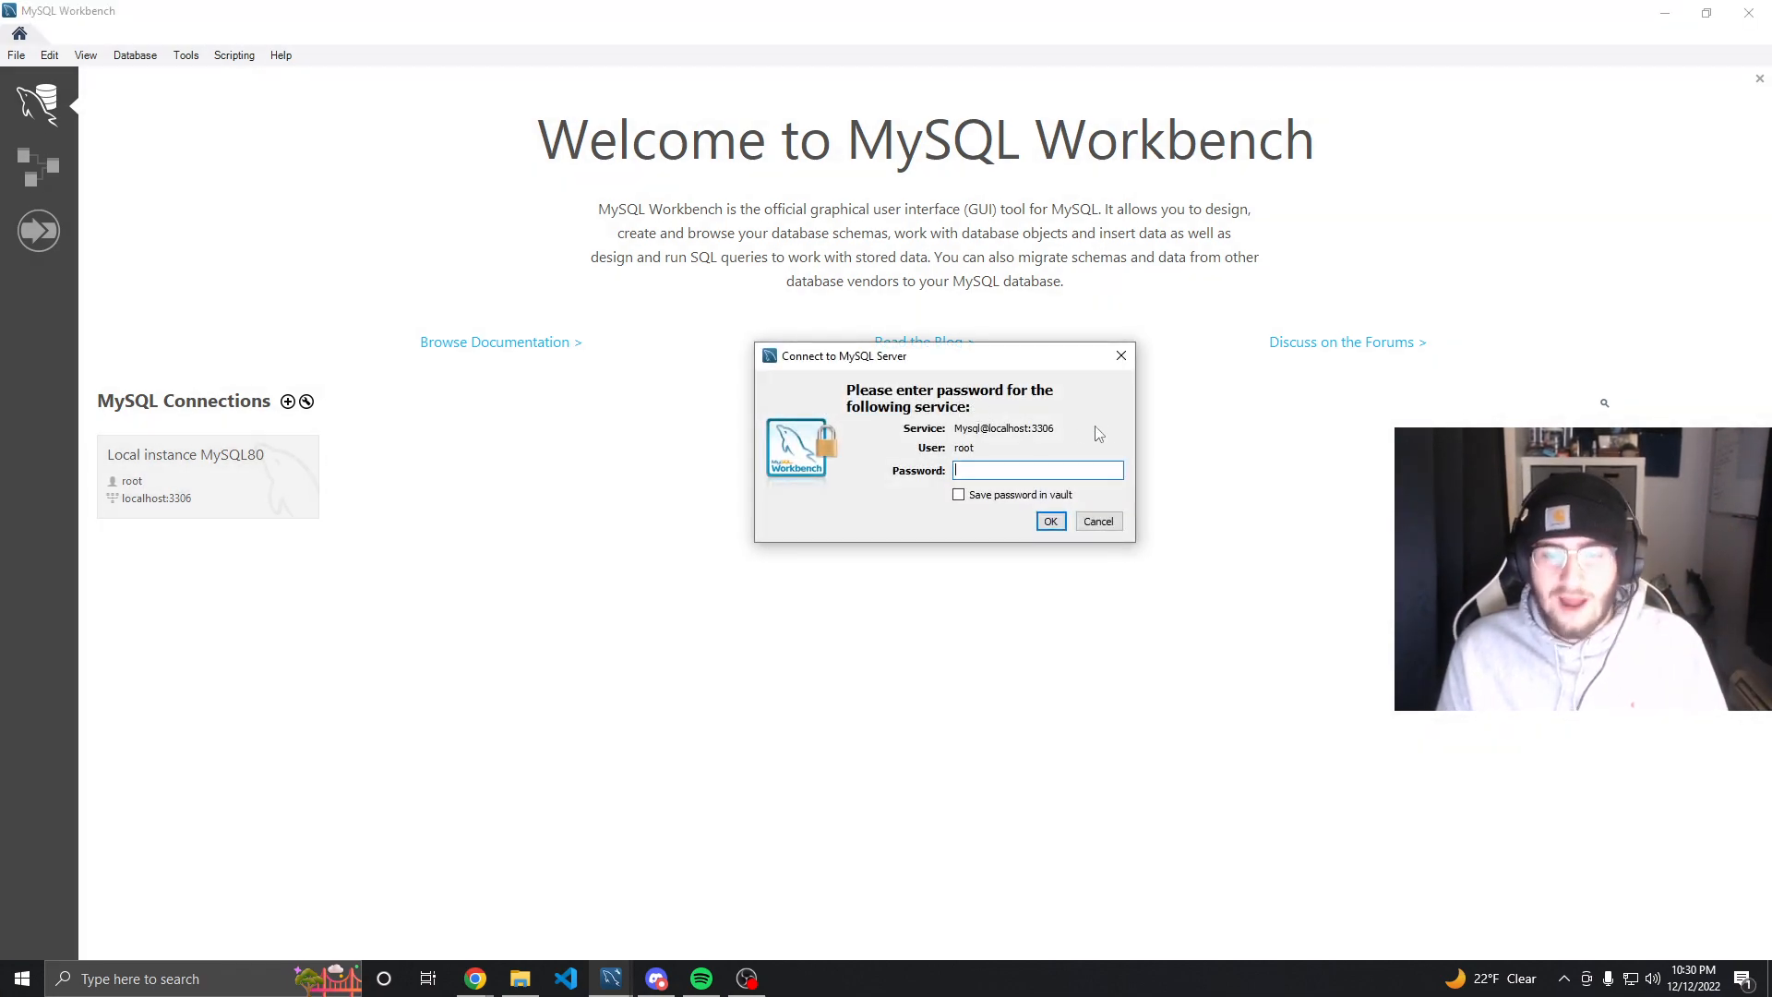
text(***********)
key(Return)
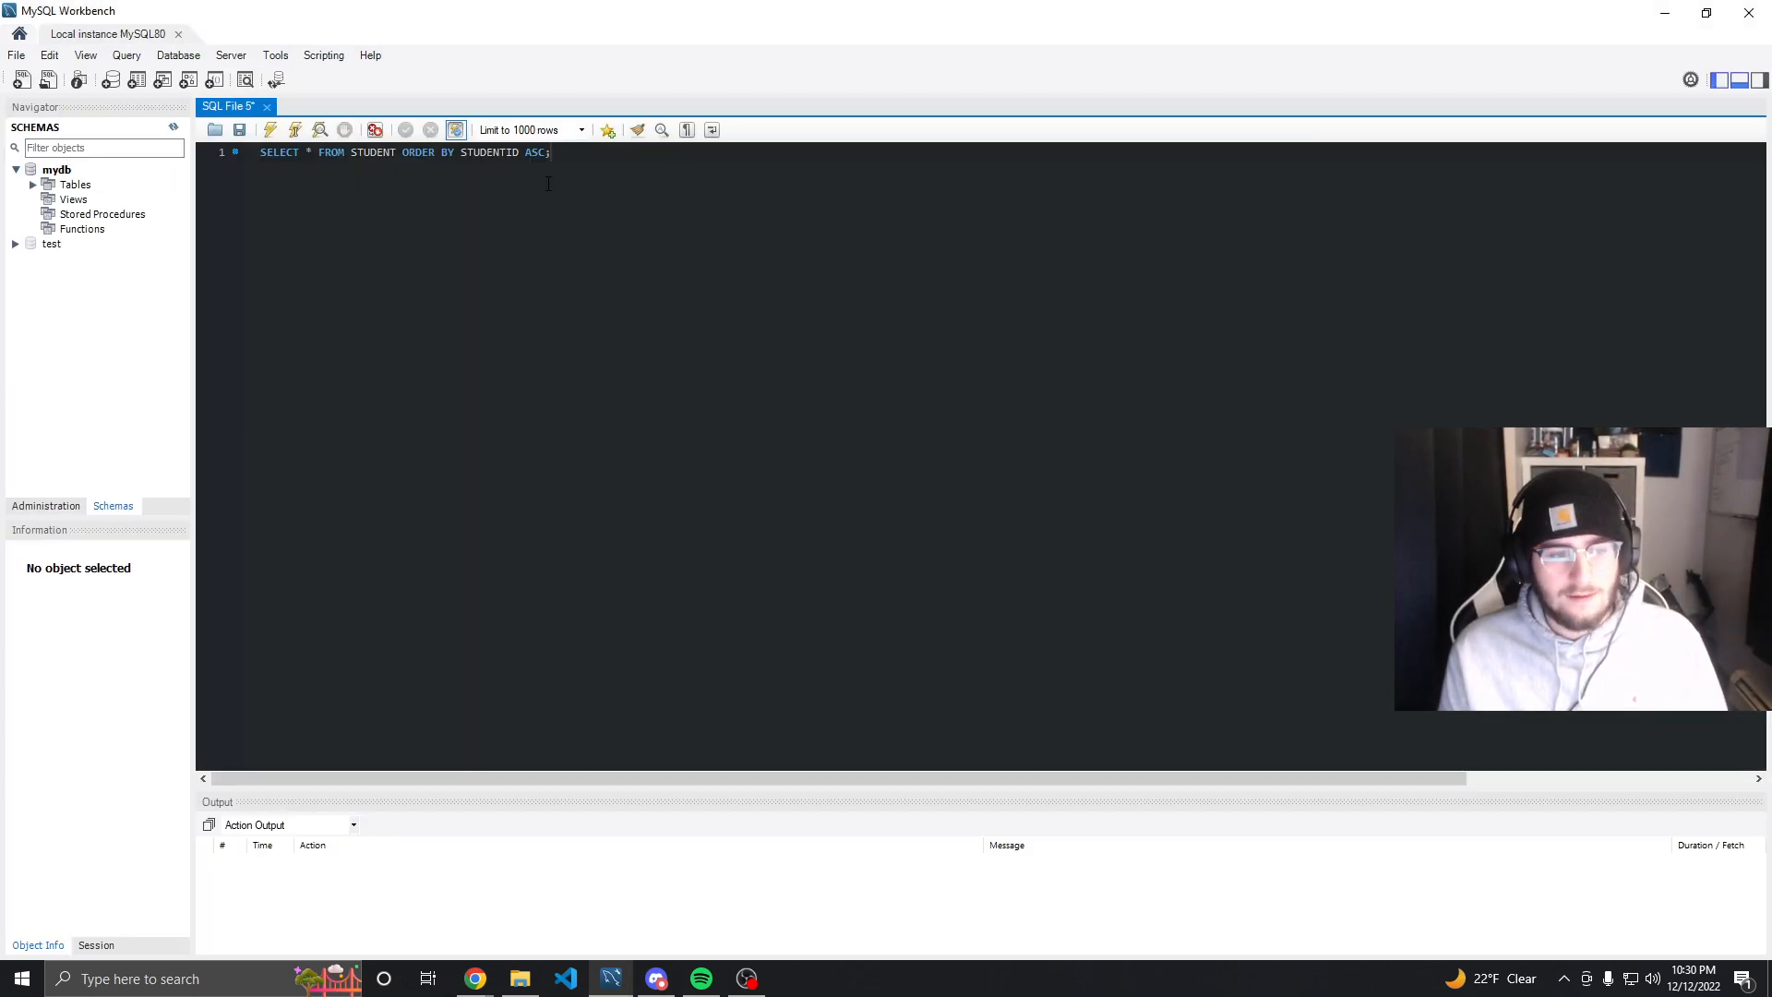
Expand the test and mydb schemas in the navigator to browse their tables and the student table's columns
click(13, 247)
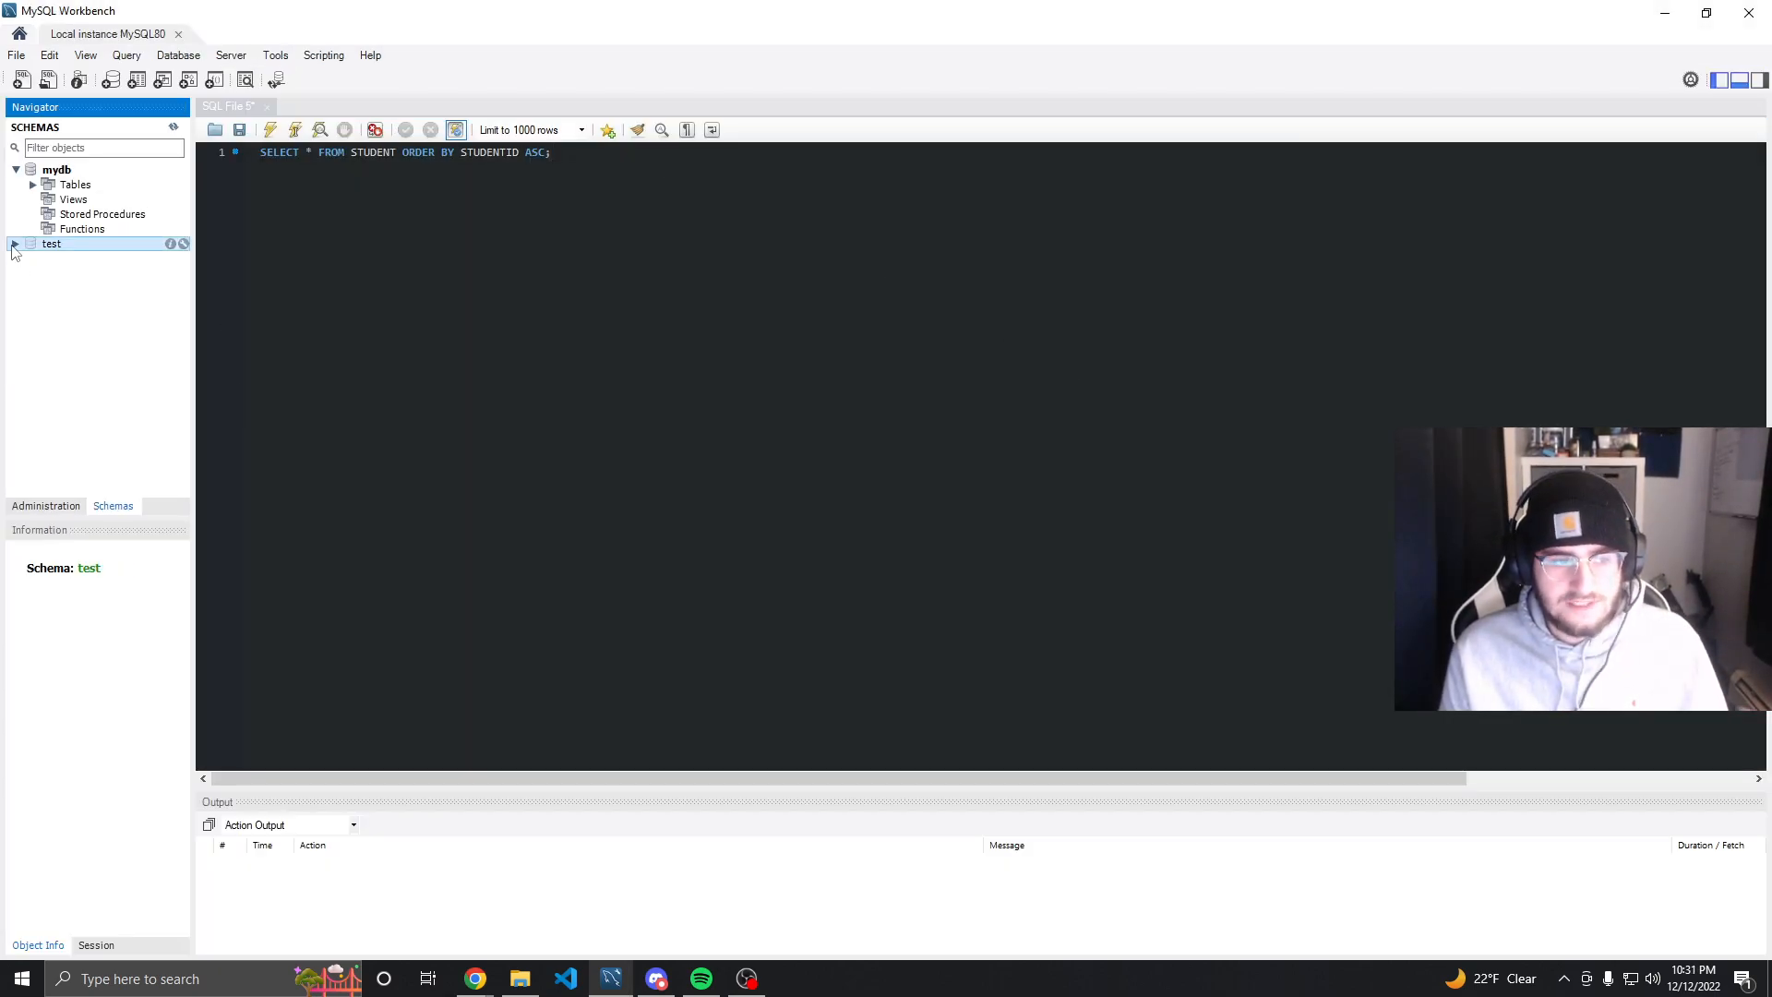
click(14, 244)
click(33, 259)
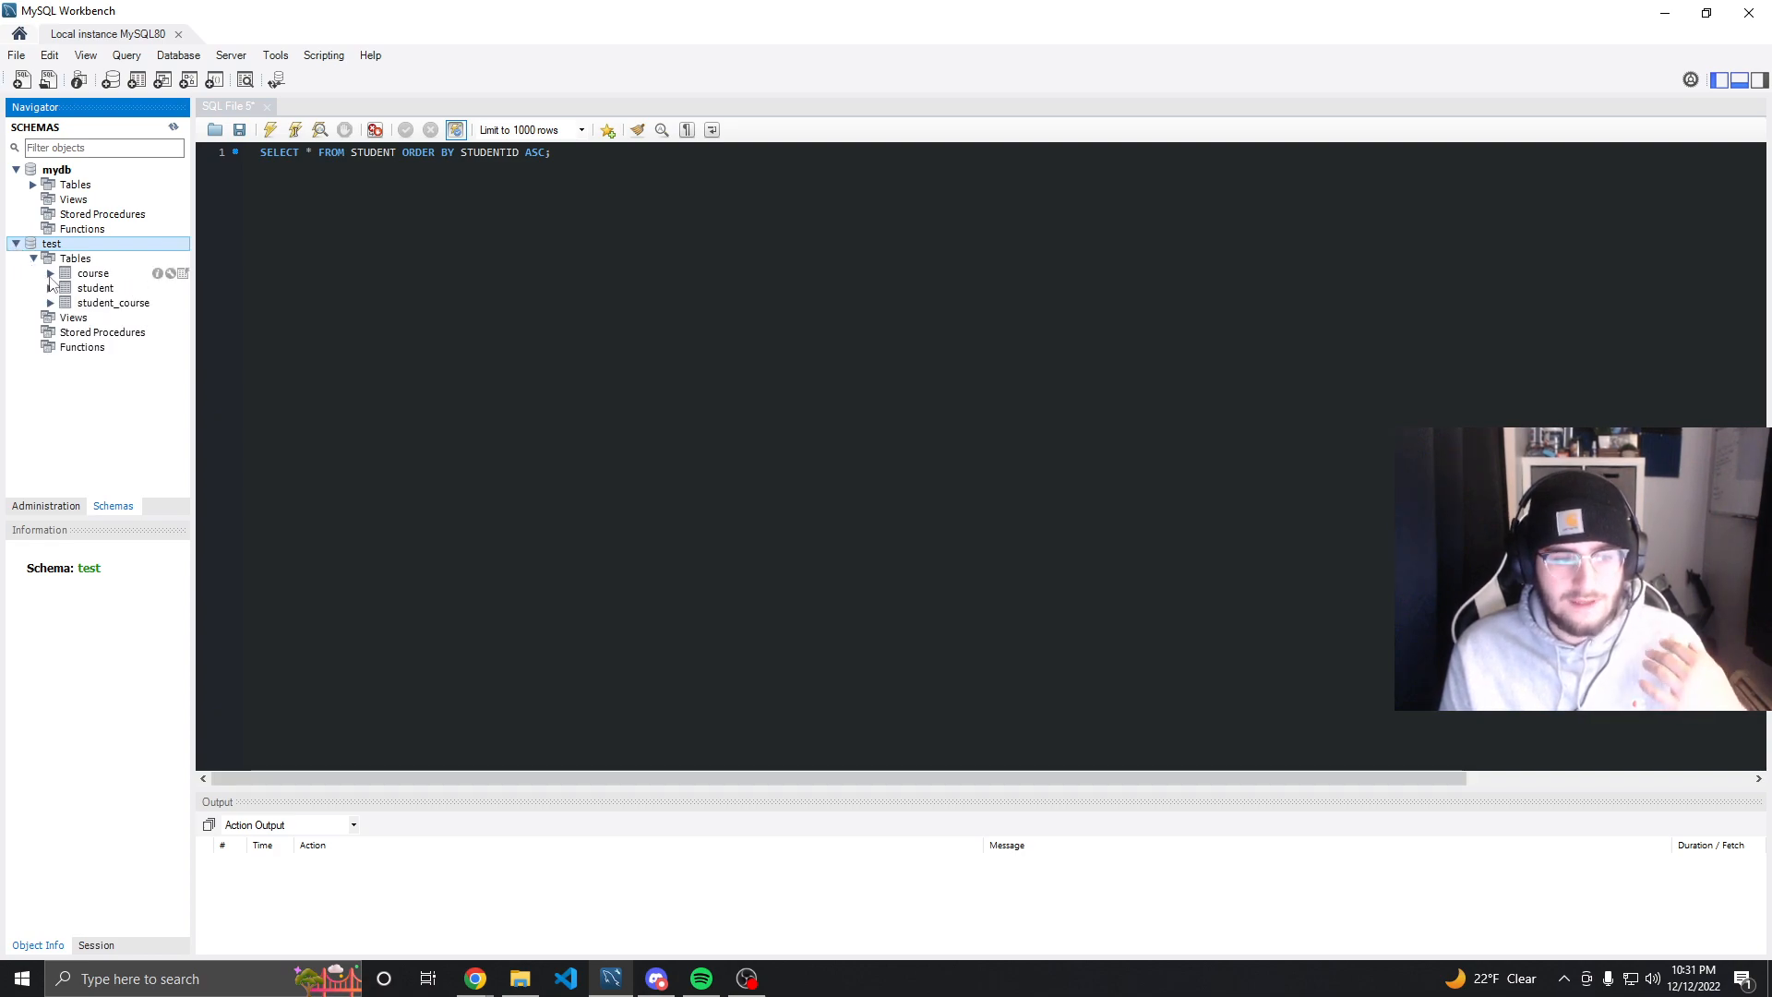
click(33, 184)
click(103, 215)
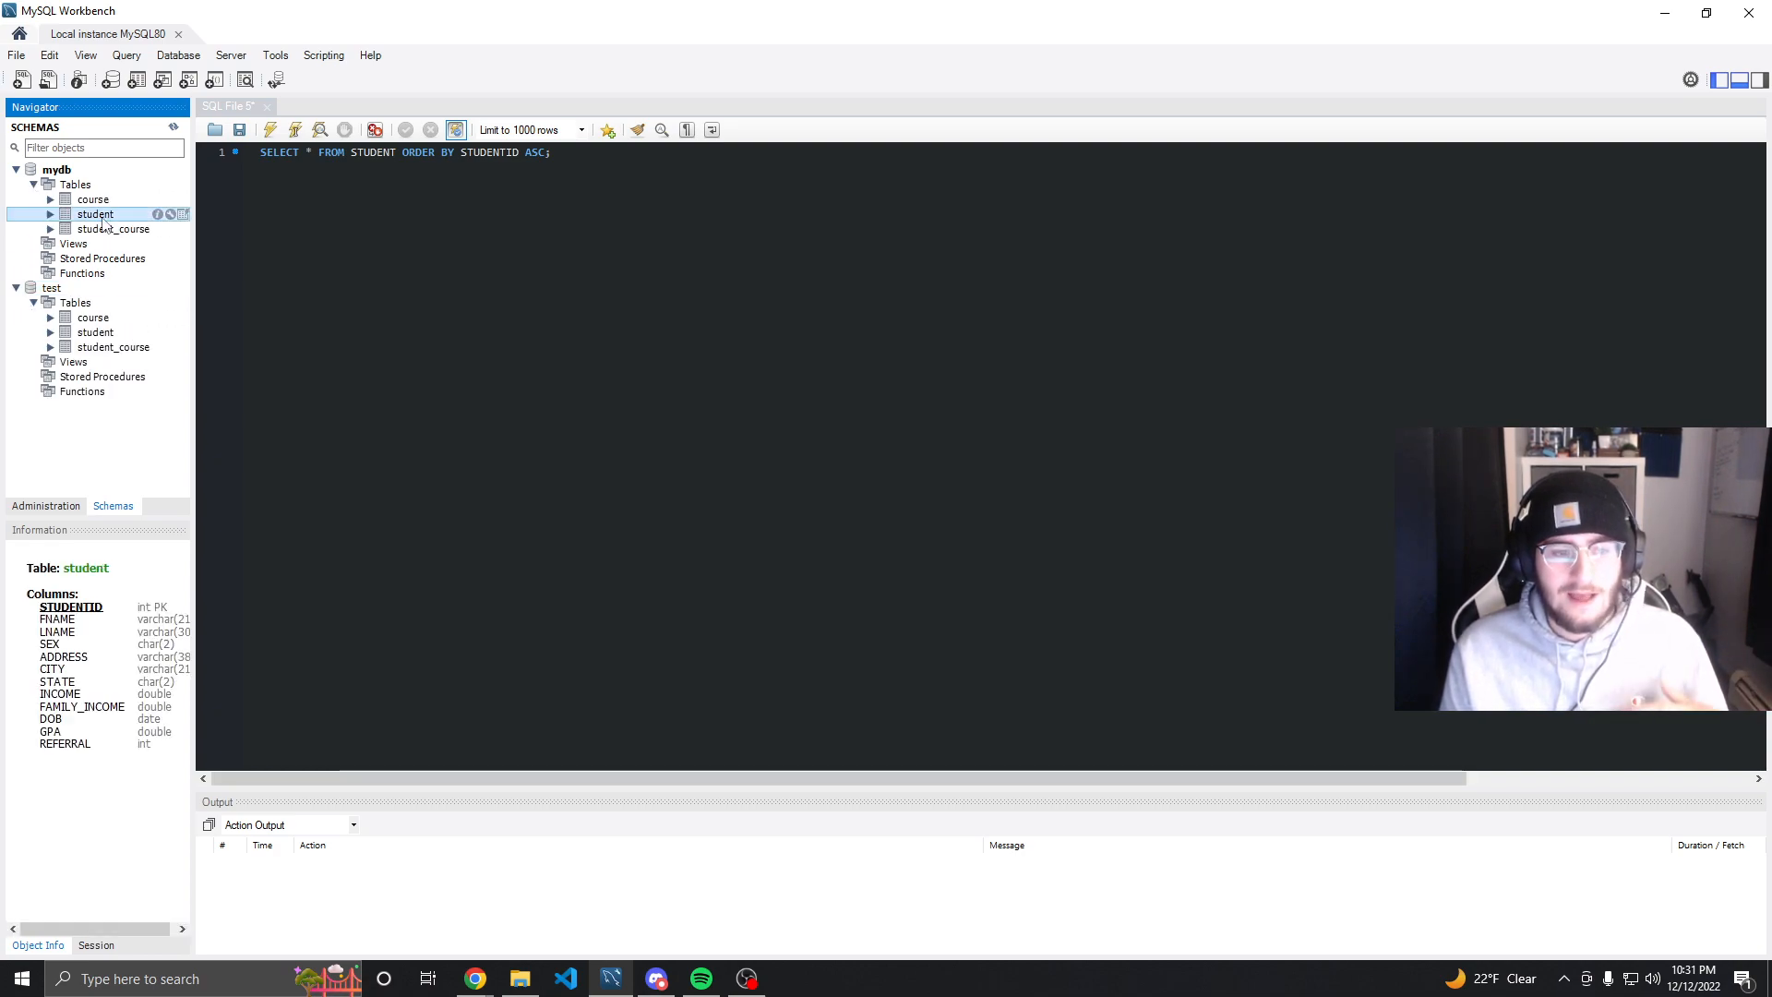
Run the SELECT query on STUDENT ordered by STUDENTID and collapse both schemas in the navigator
click(16, 169)
click(270, 131)
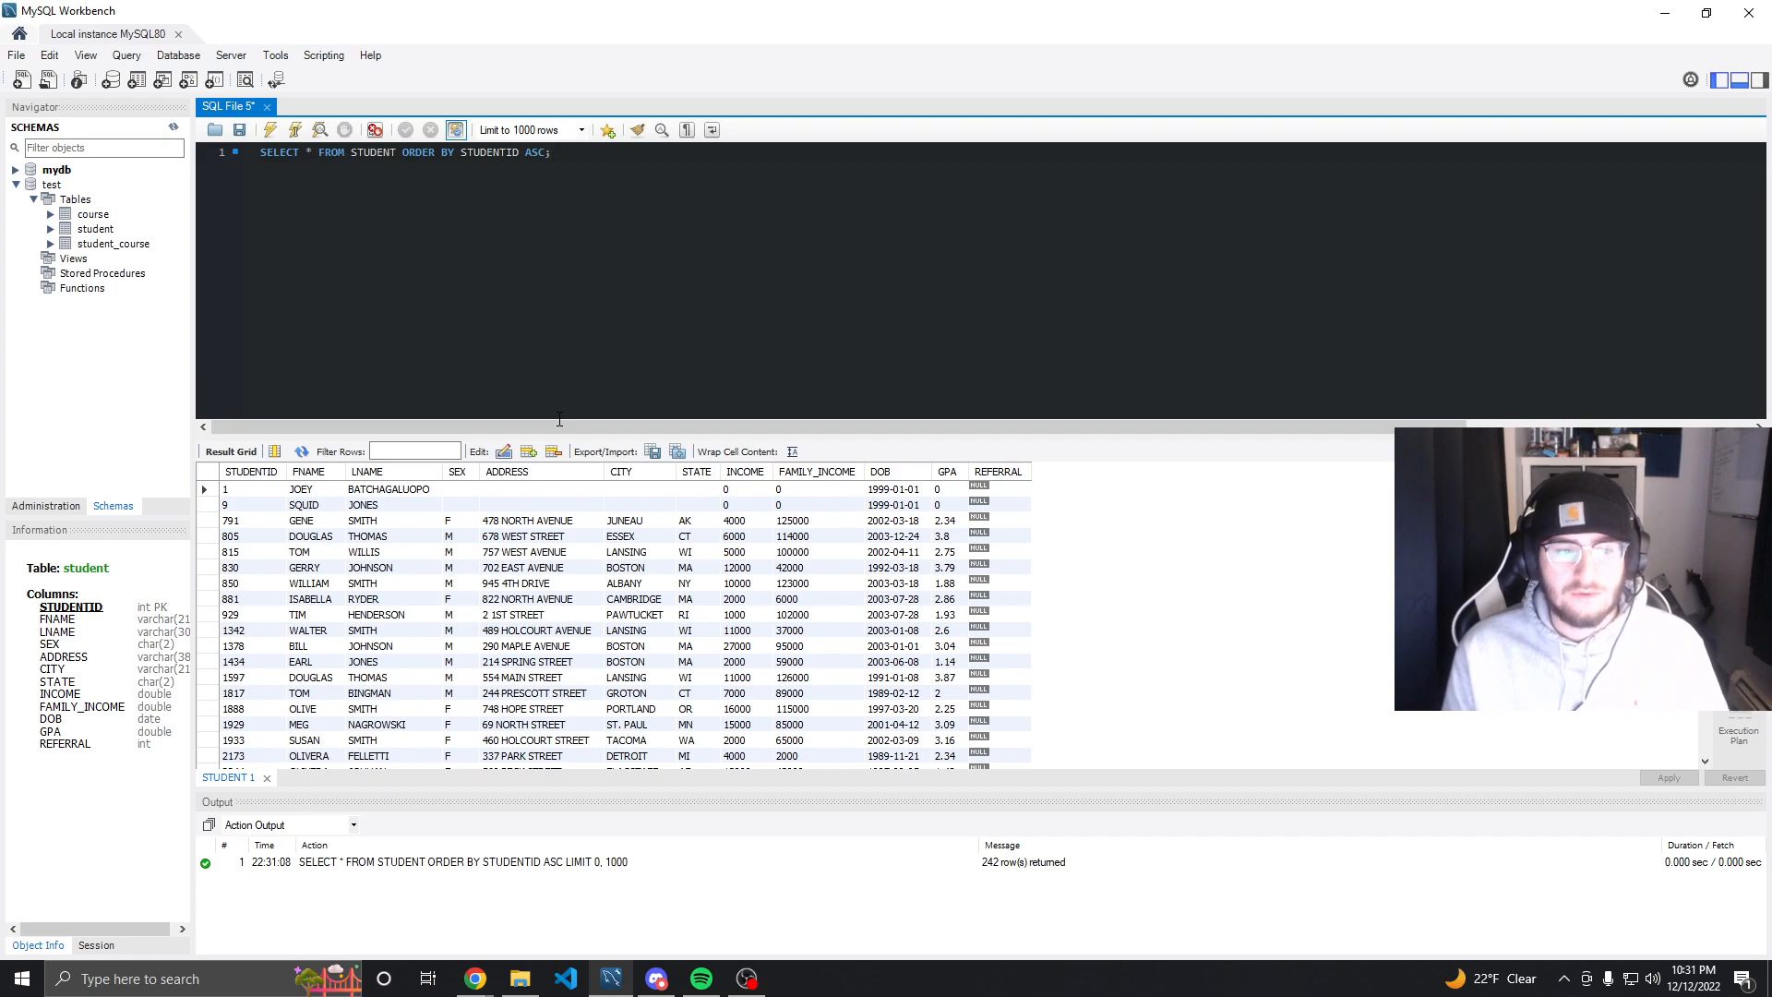
click(51, 185)
click(16, 185)
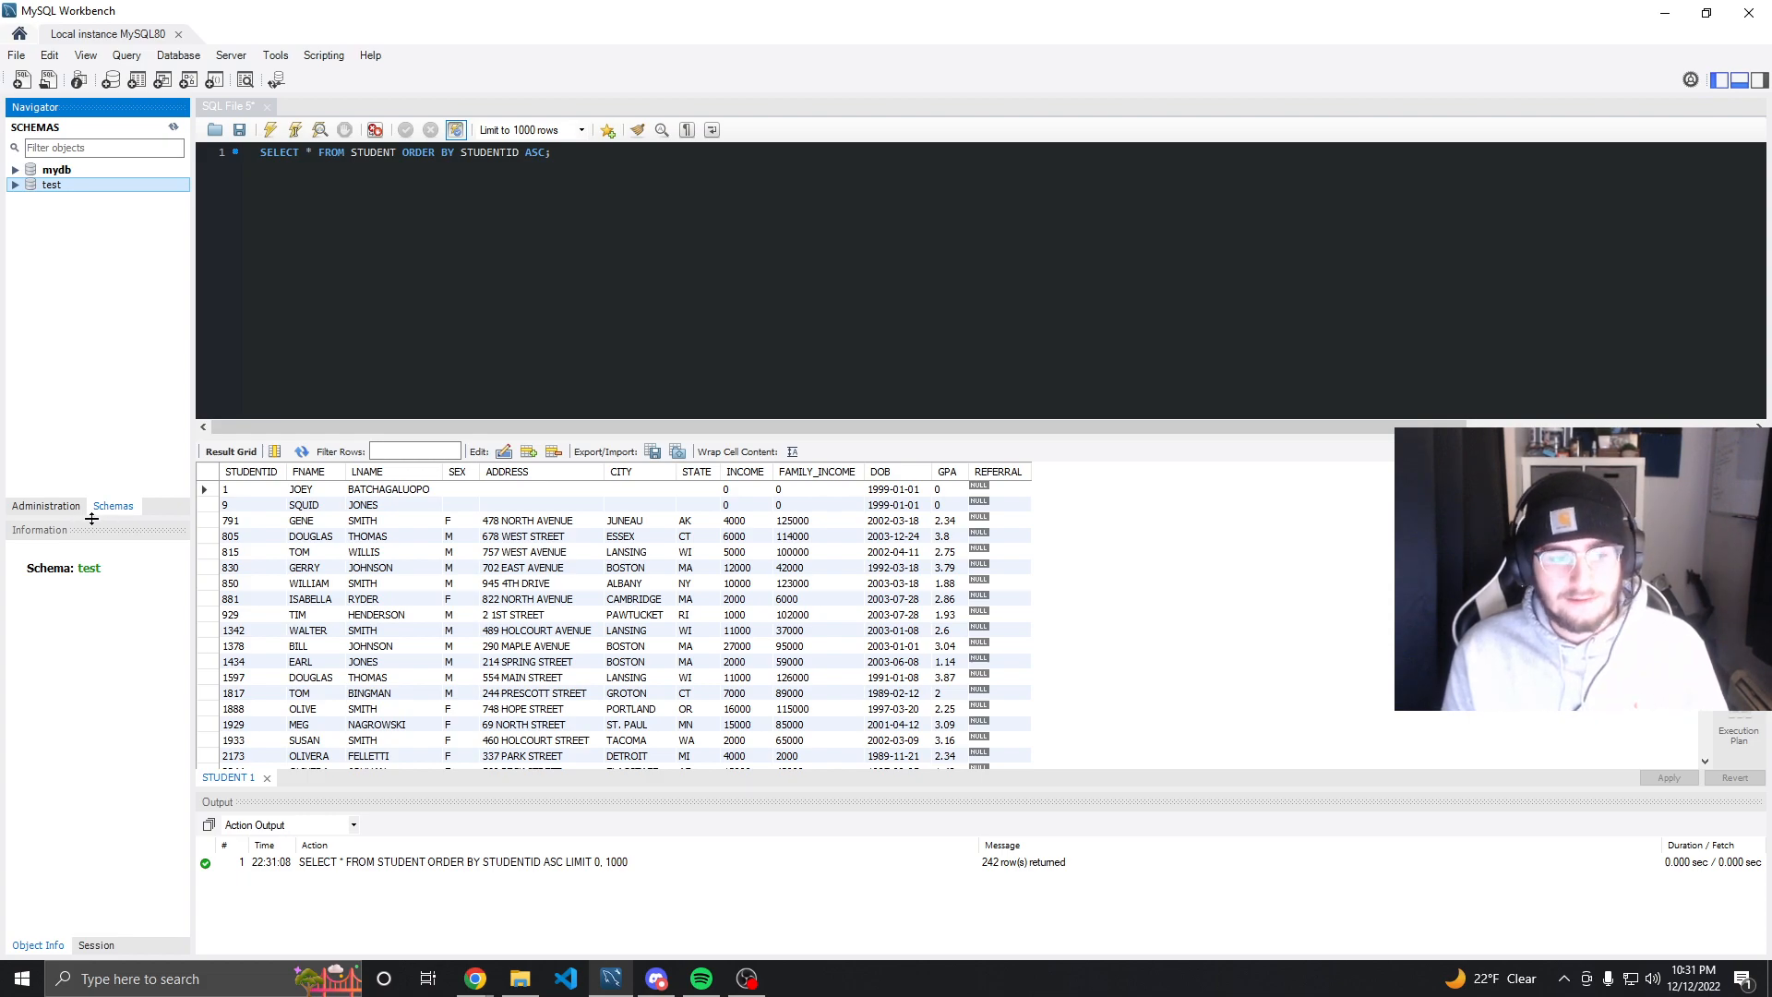
Open Users and Privileges administration and review the existing user accounts' login details and administrative roles
click(46, 505)
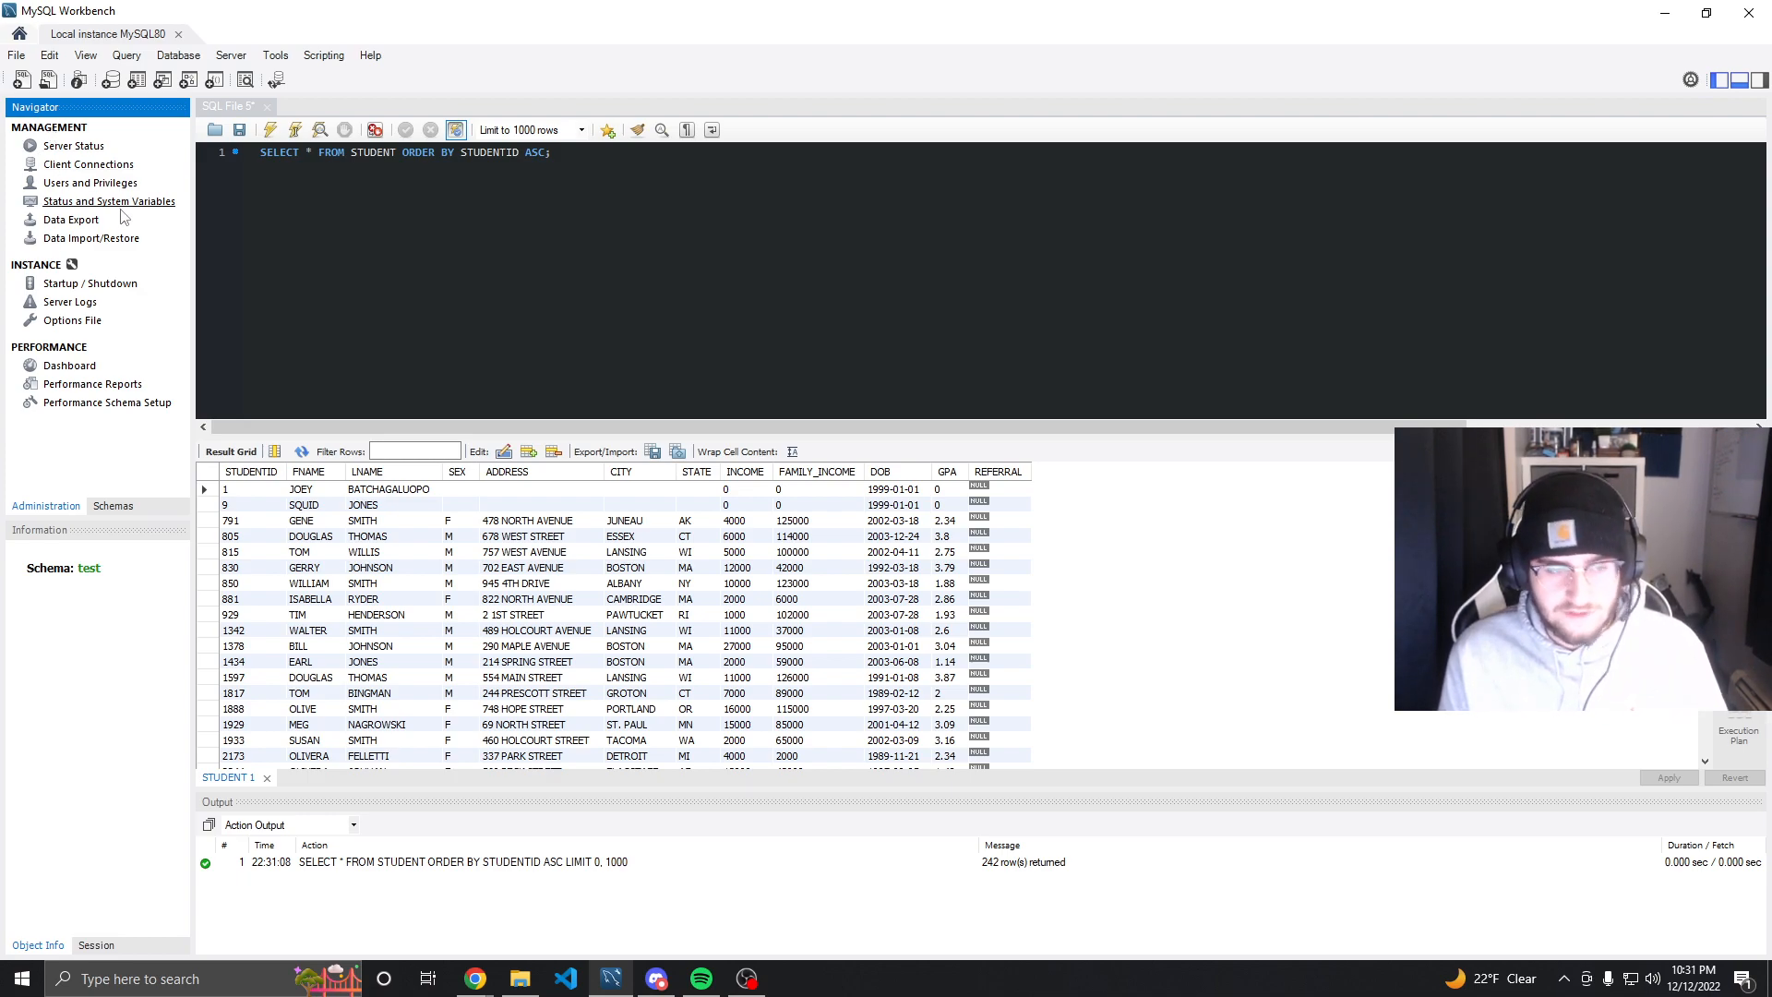
click(96, 185)
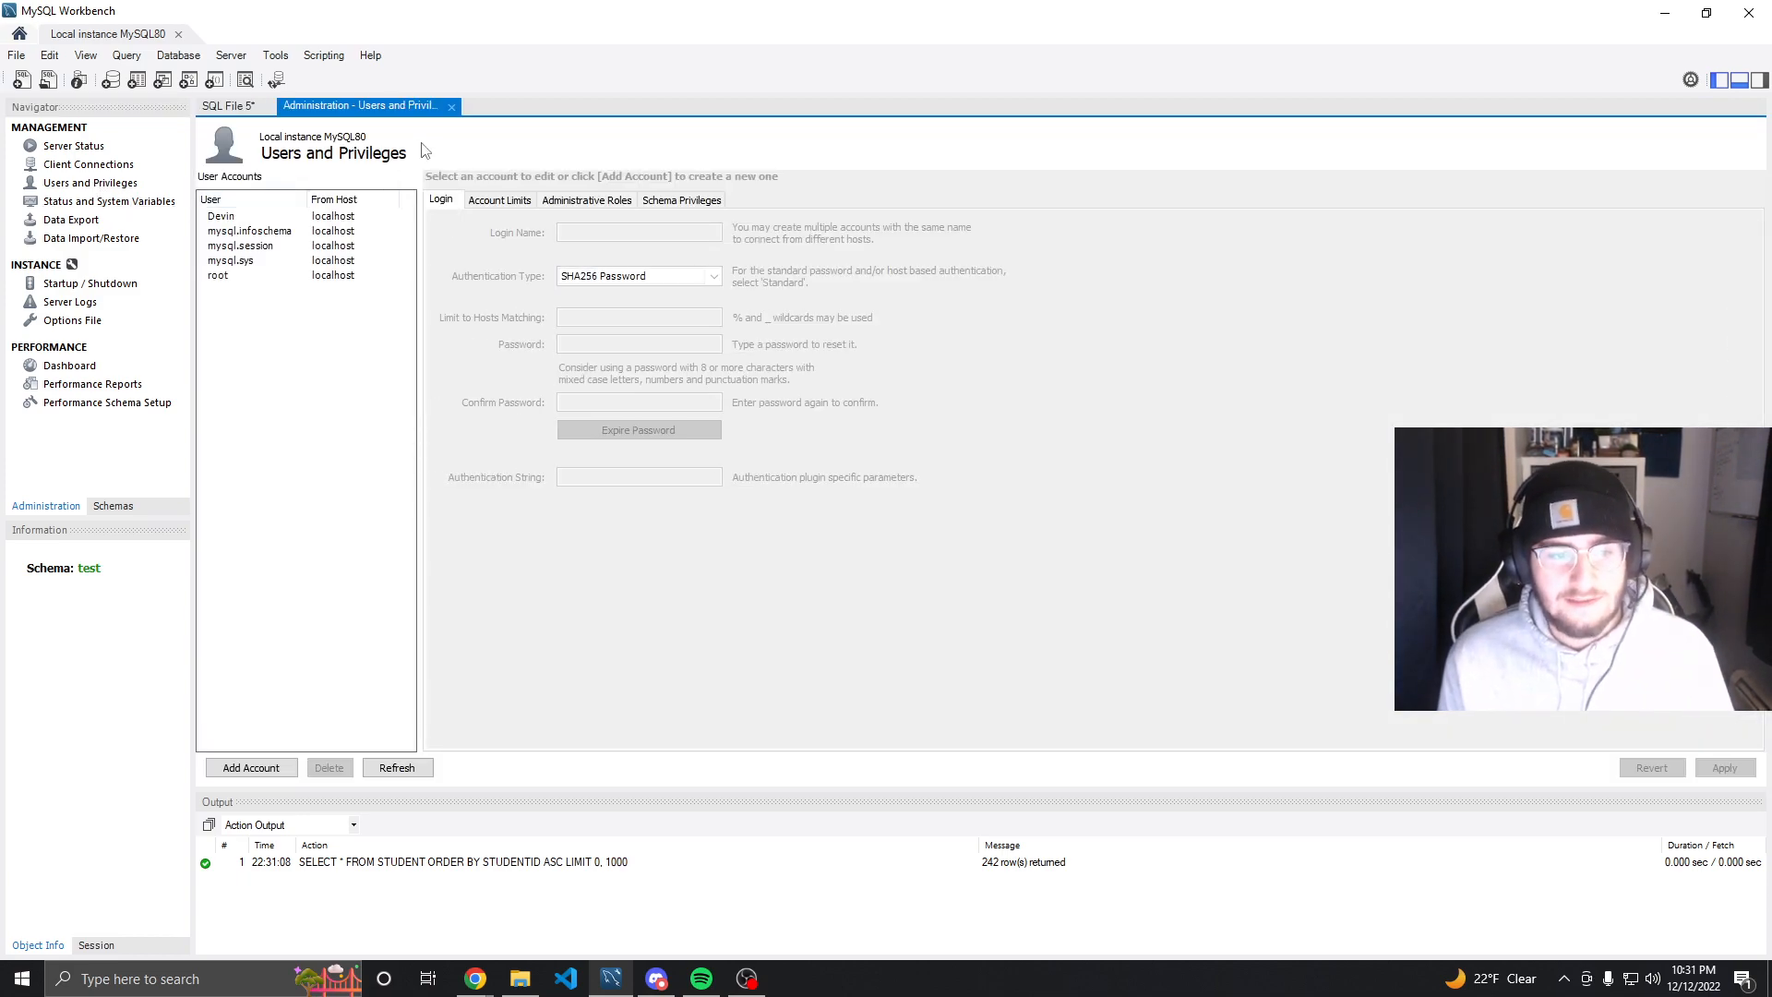
click(299, 218)
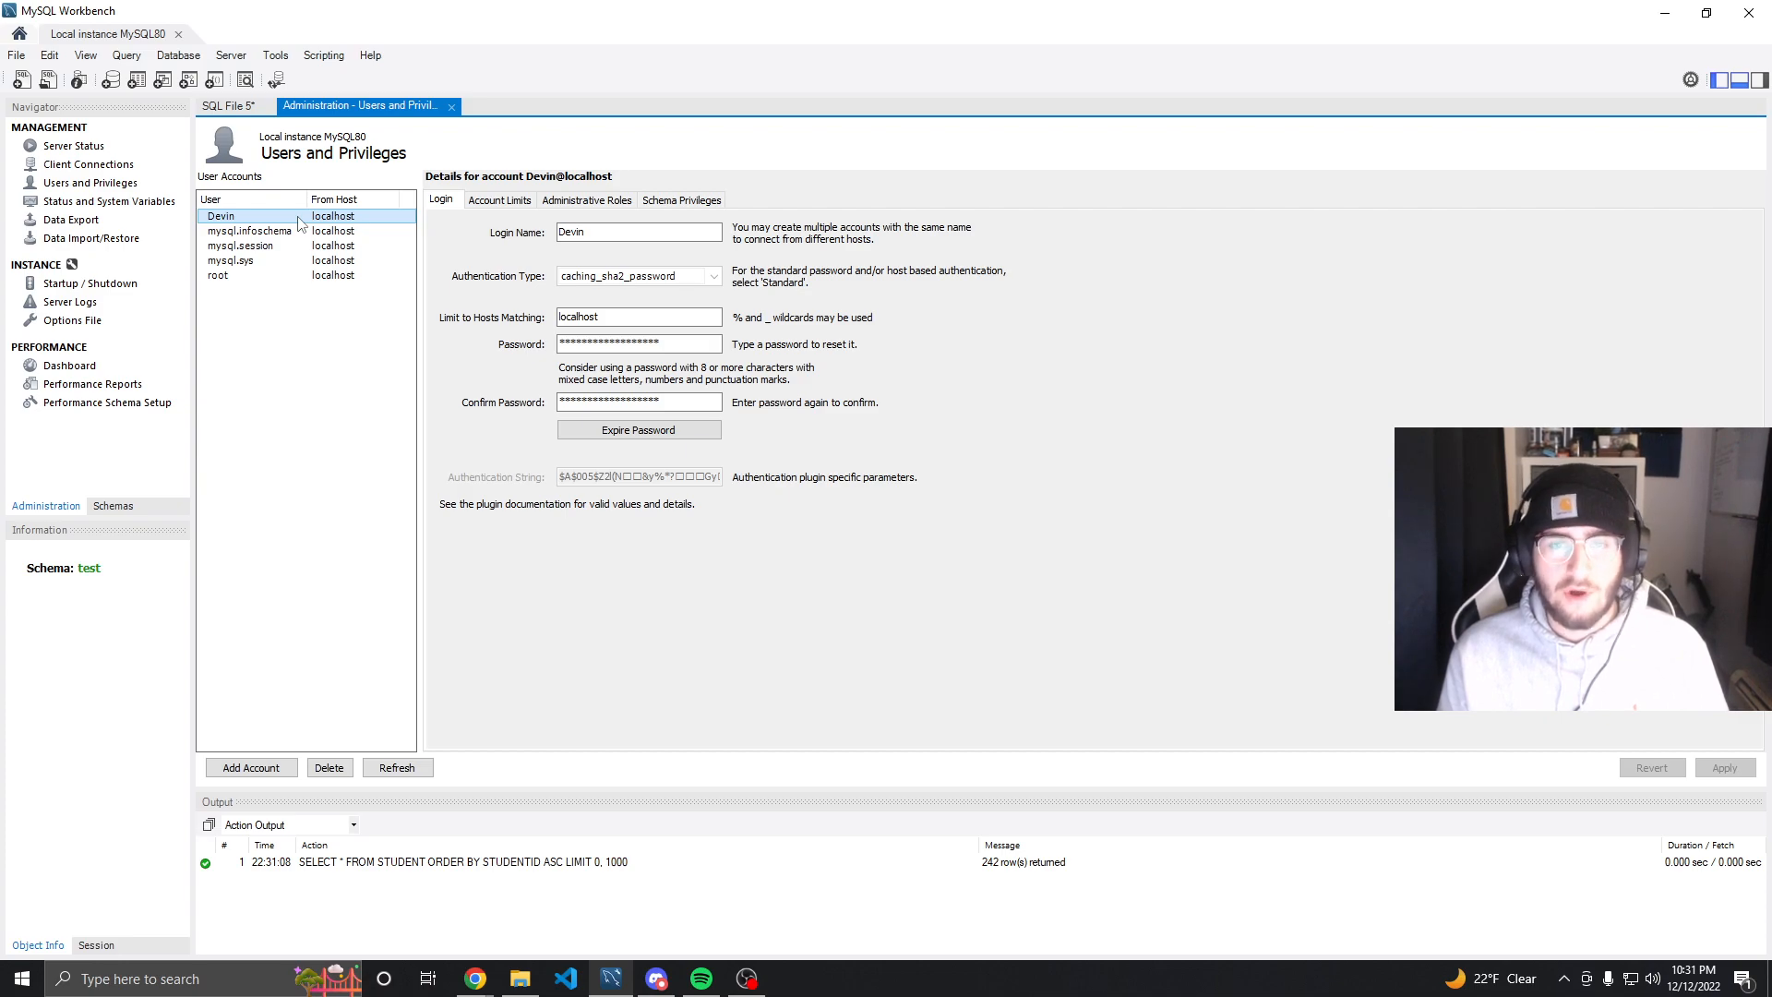
click(617, 201)
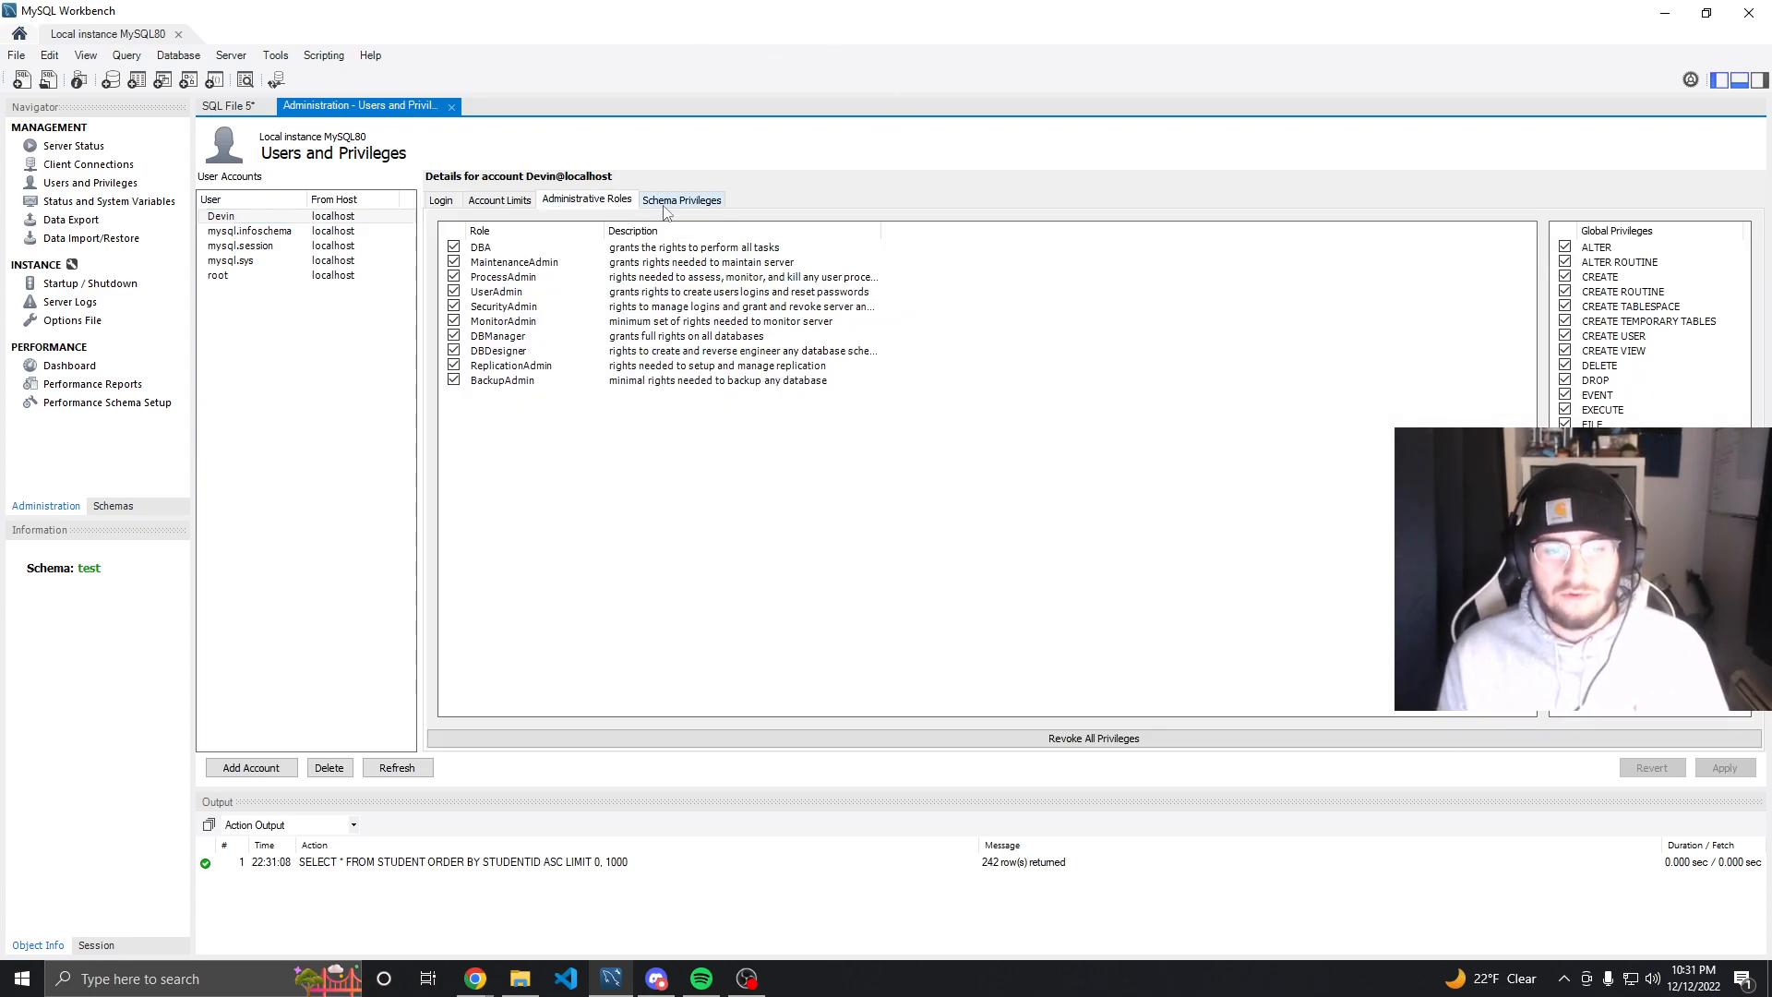
click(662, 208)
click(613, 205)
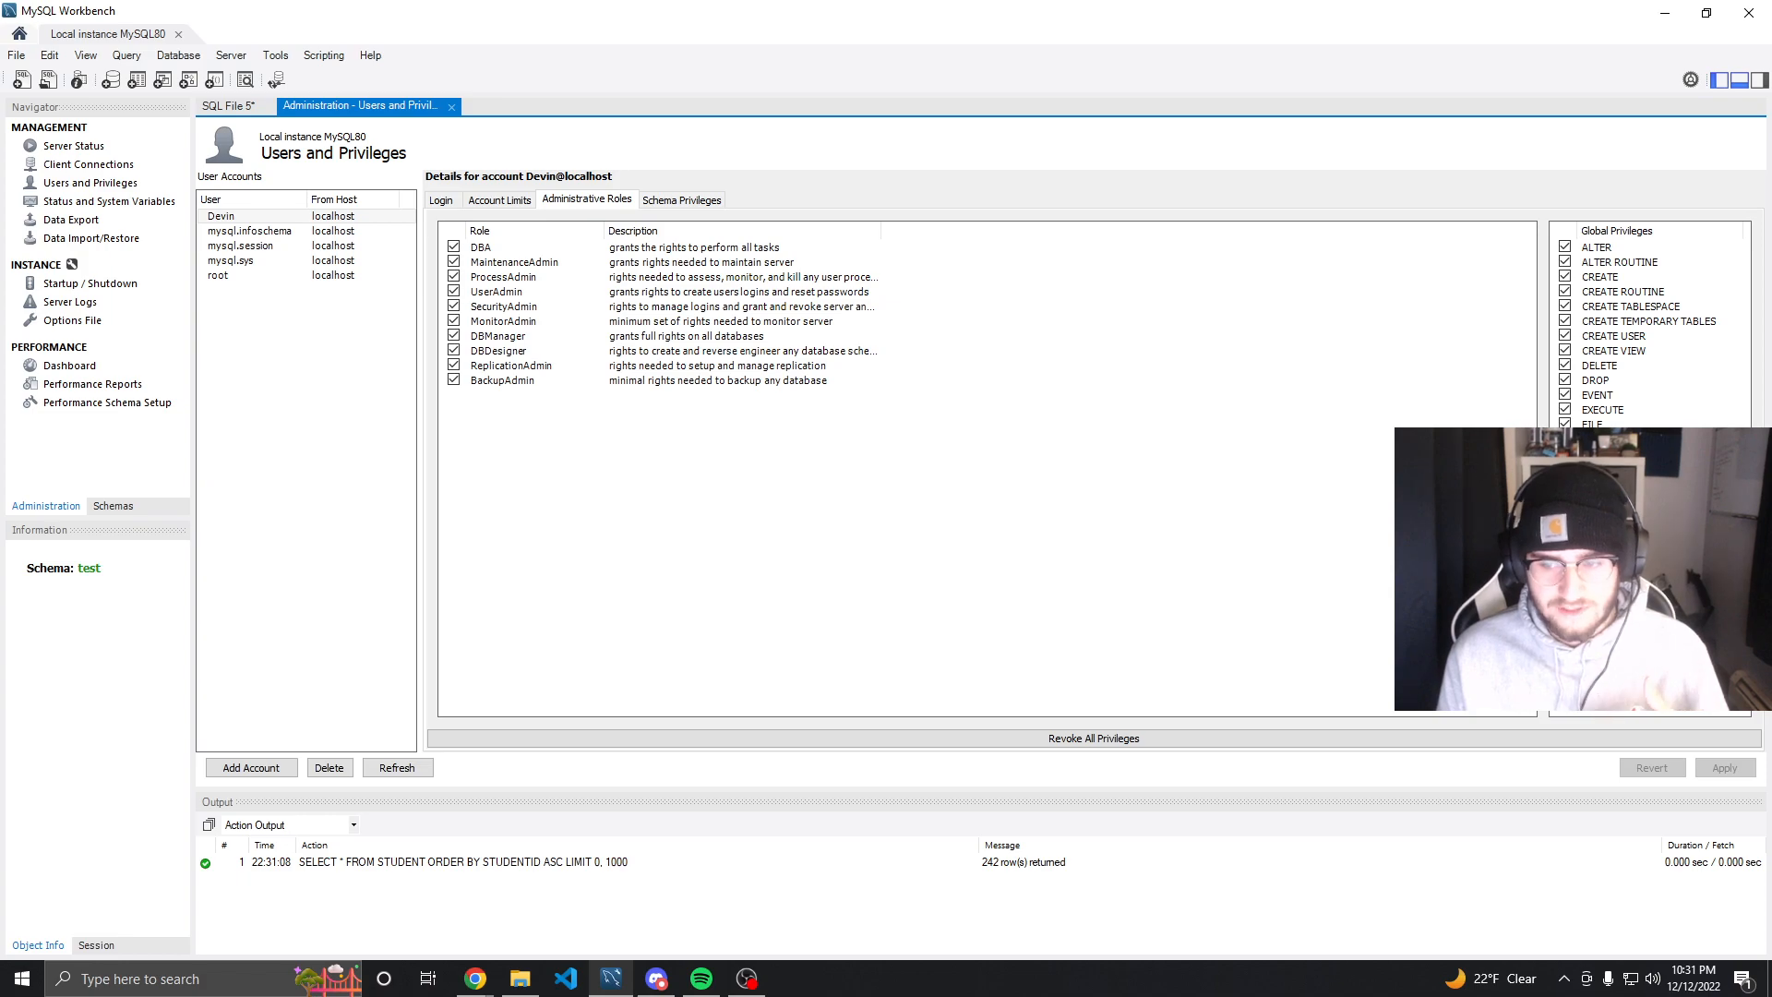
click(443, 202)
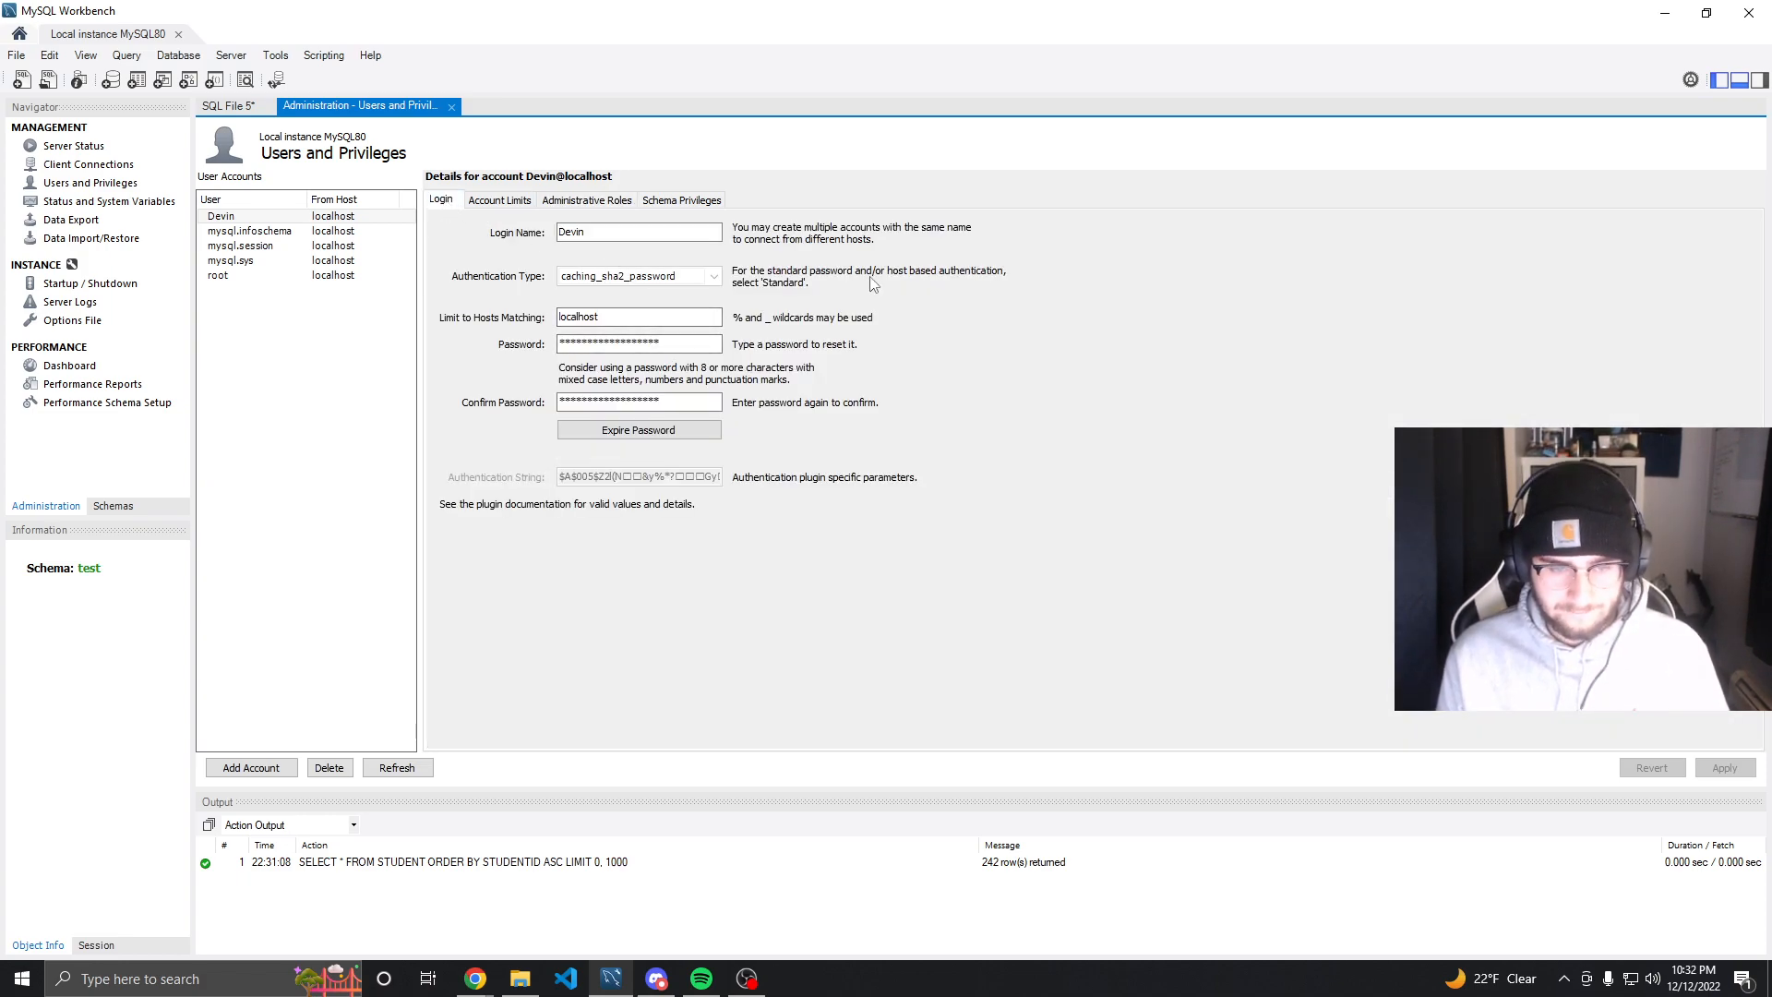
click(282, 236)
click(269, 247)
click(268, 262)
click(266, 277)
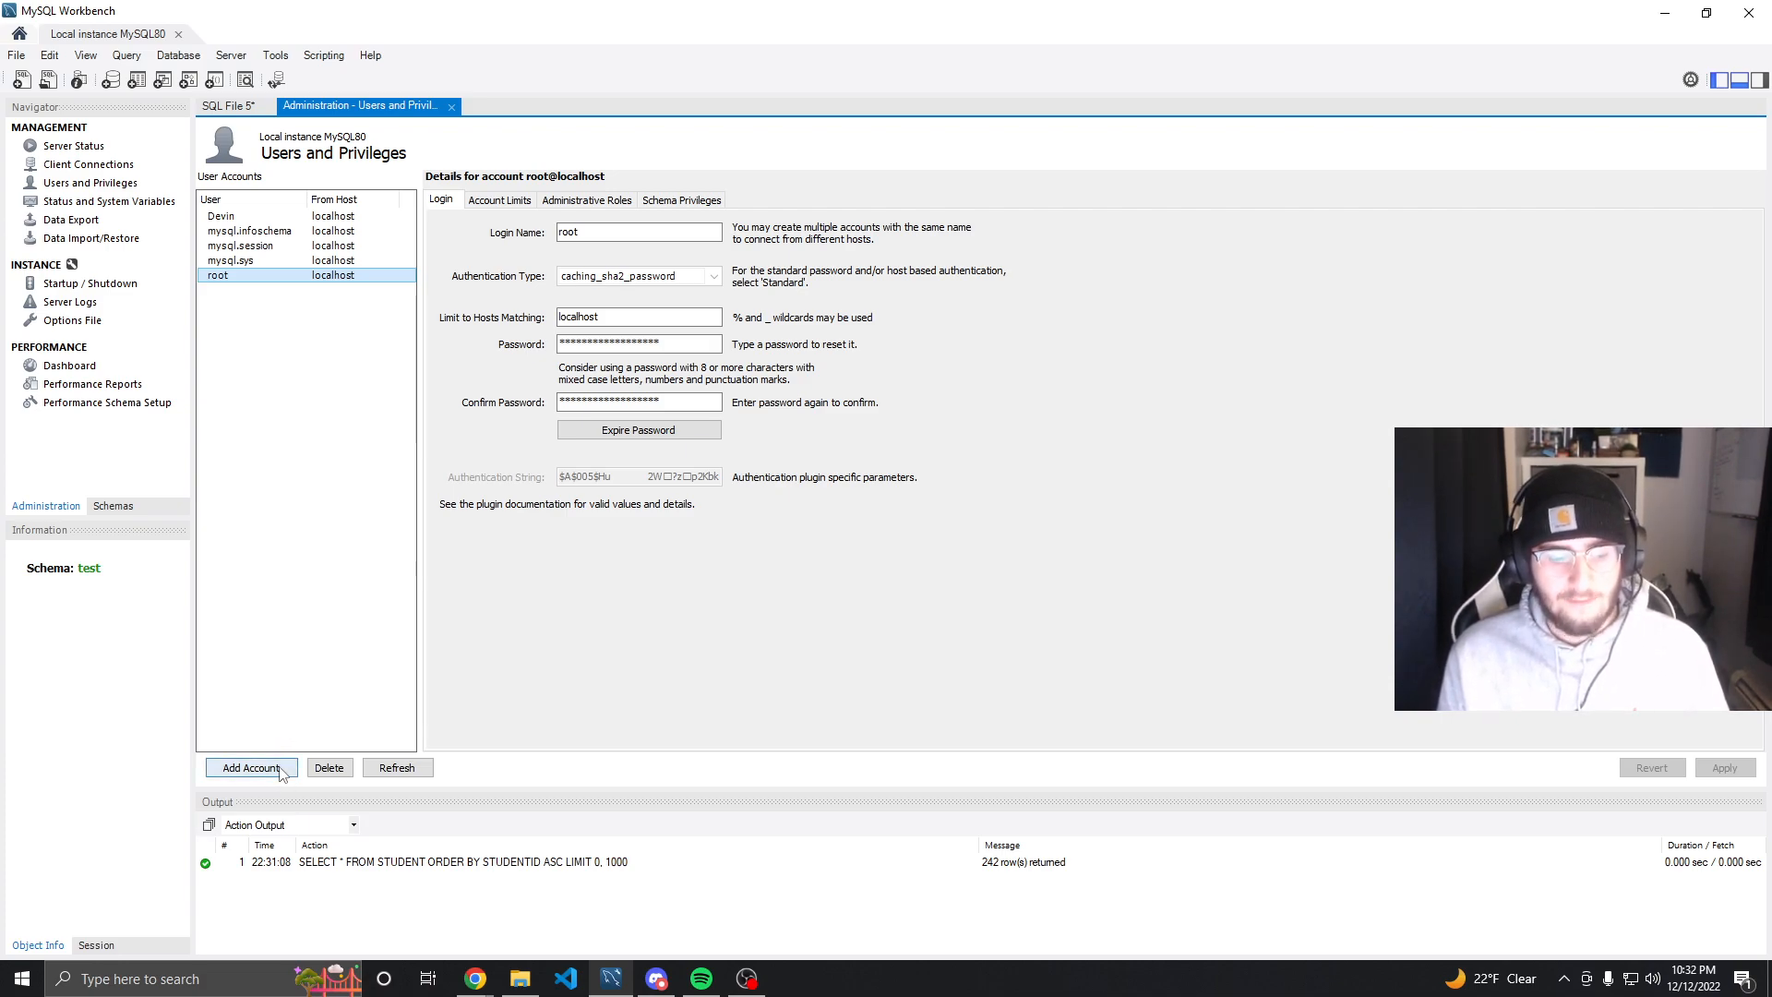
Add a new user account and set its login name to testuser
click(251, 768)
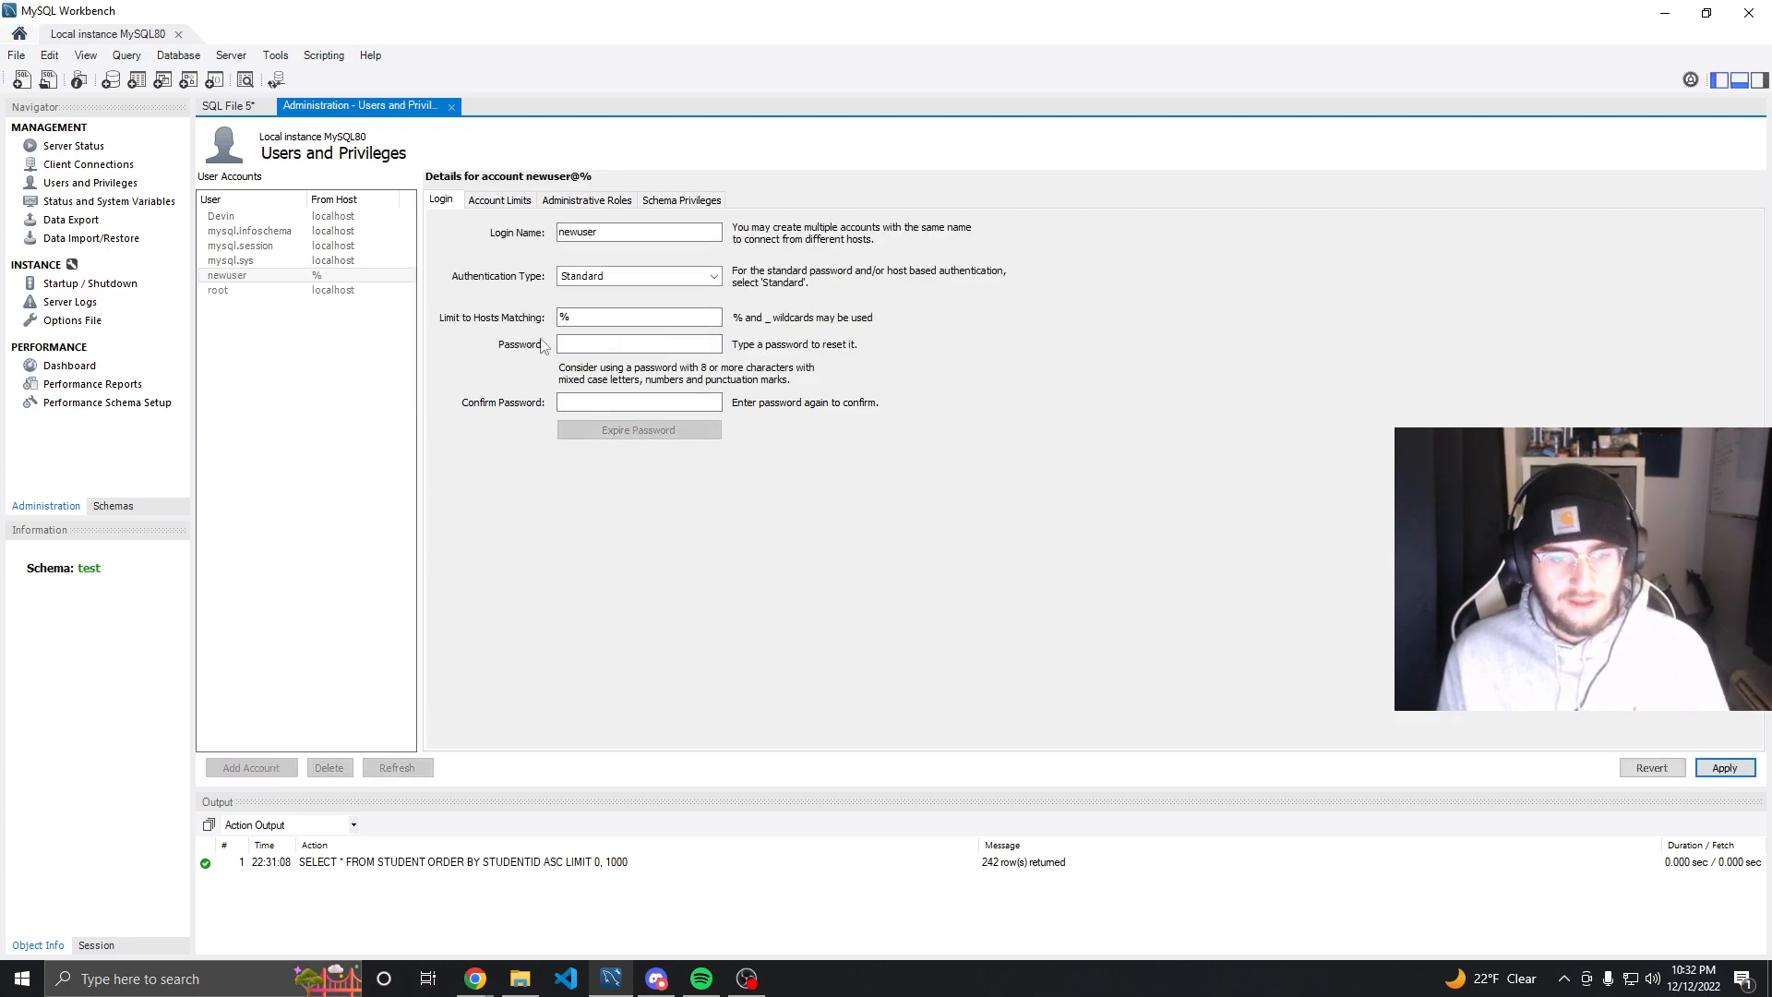
click(631, 232)
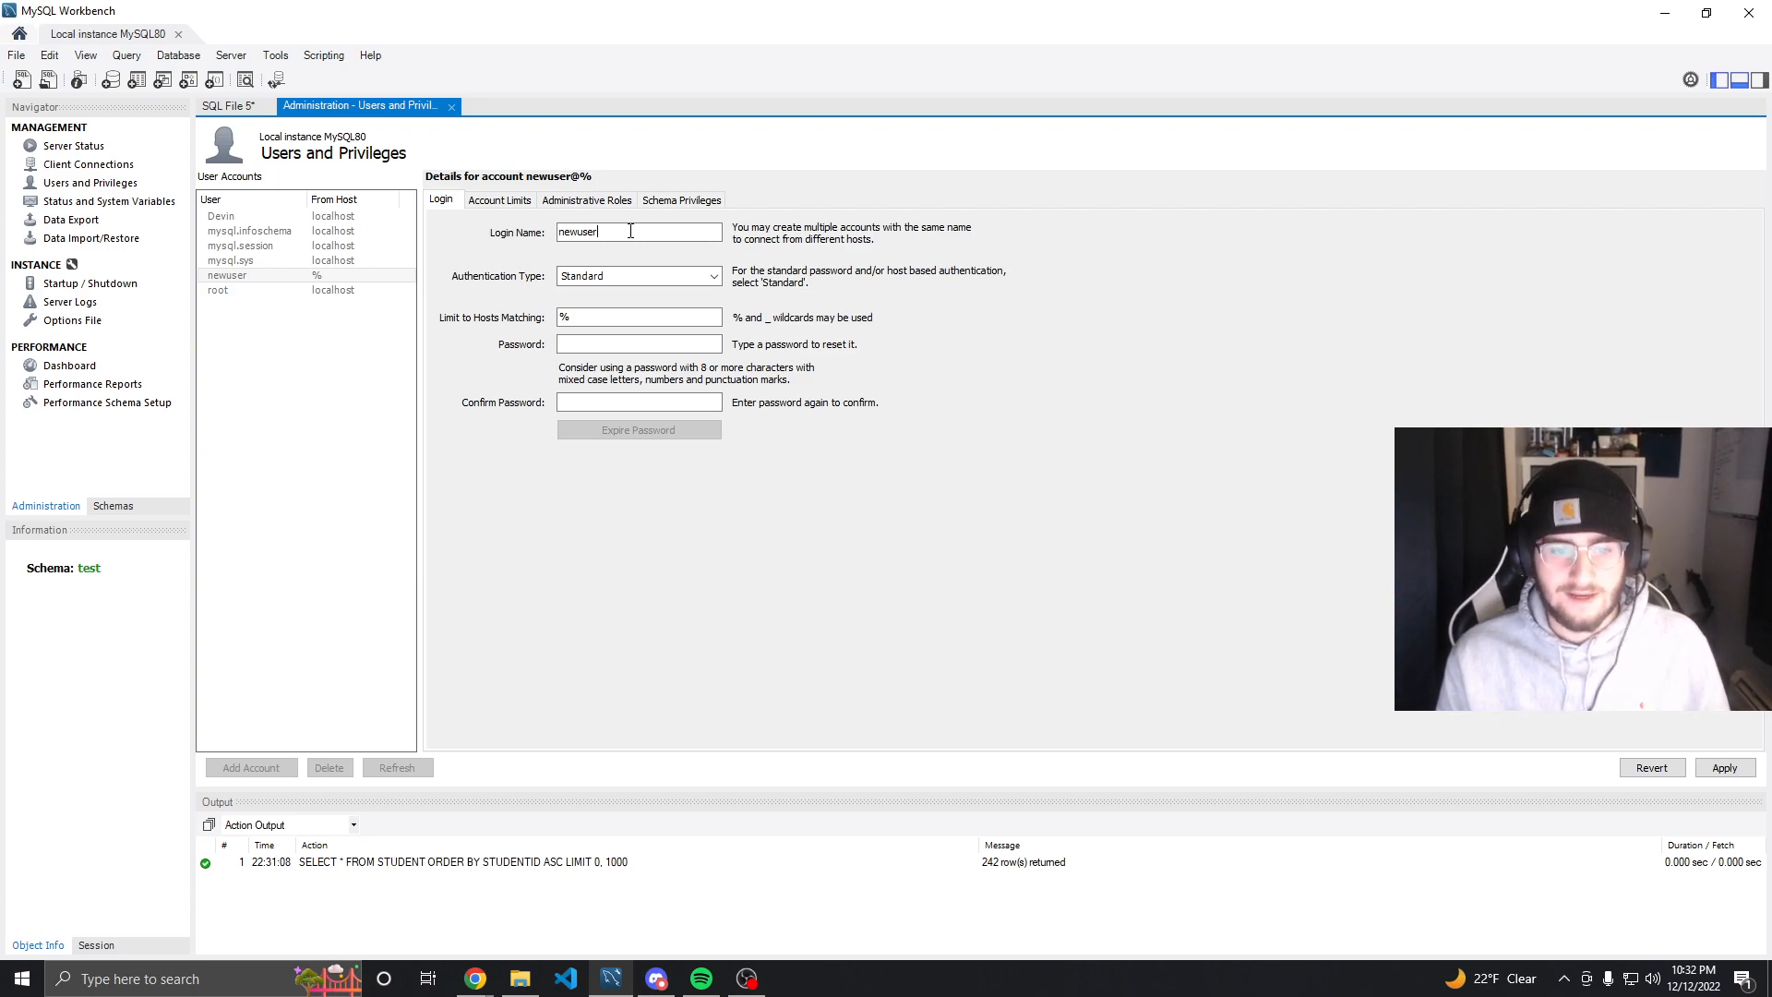
drag(650, 231, 564, 239)
text(testuse)
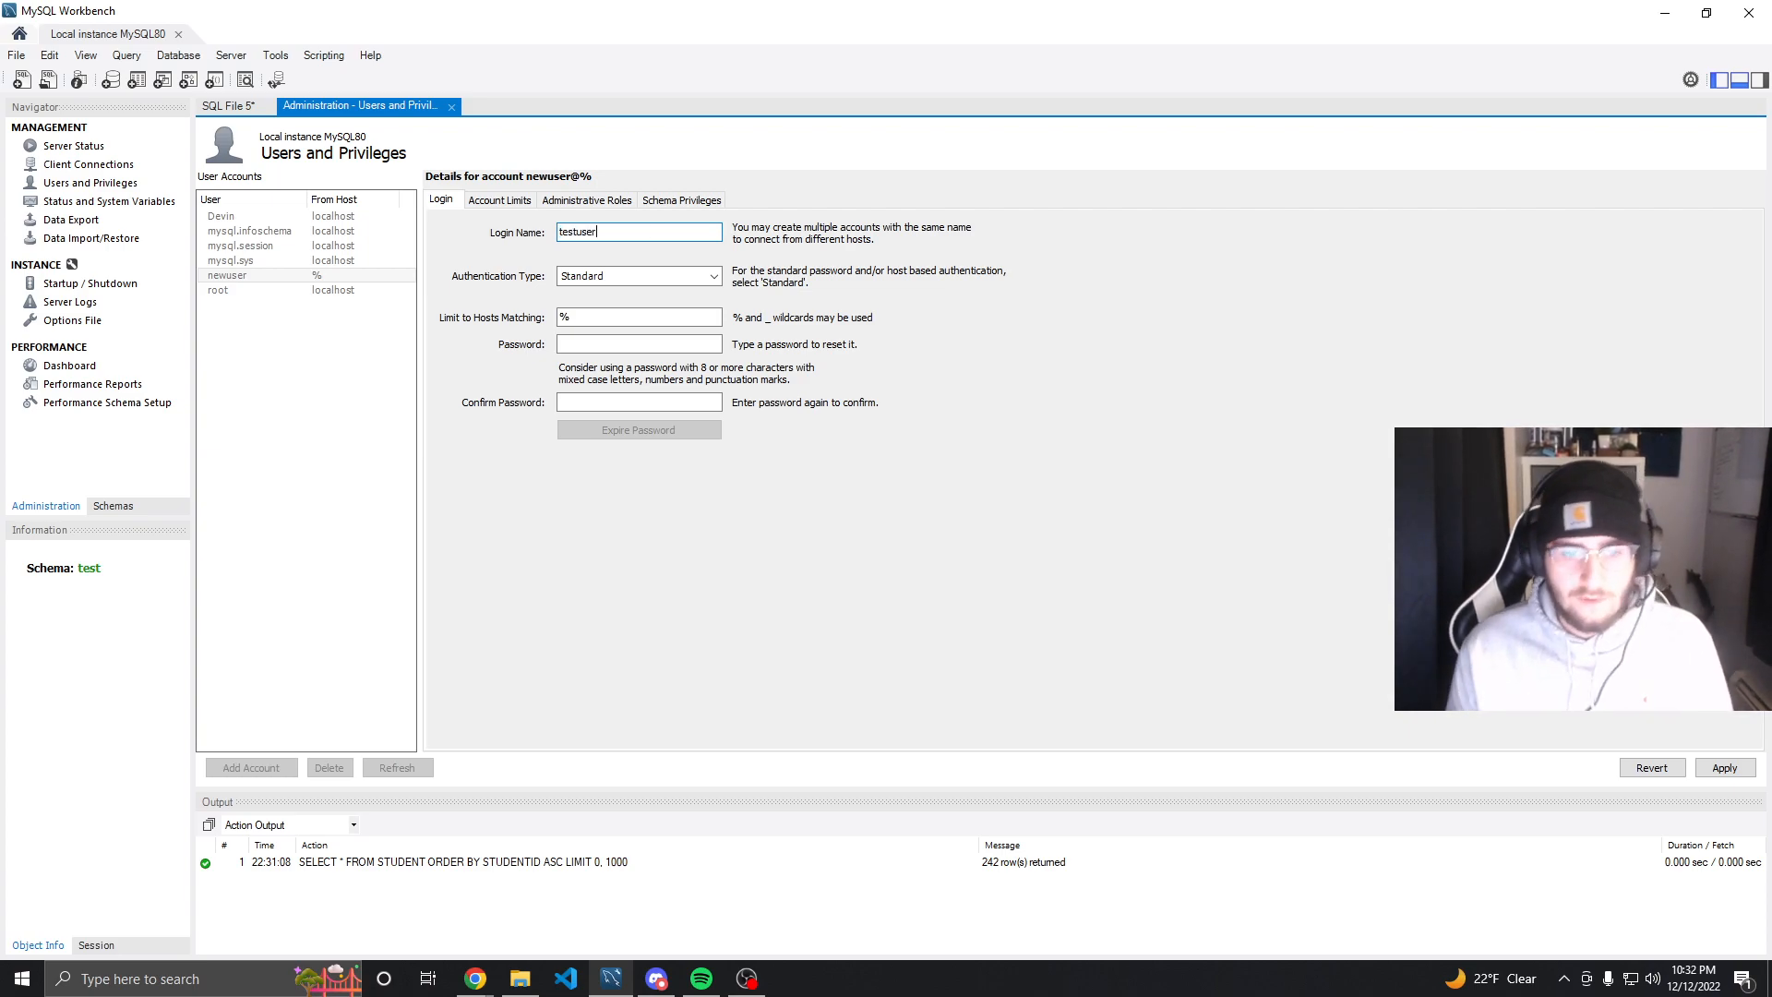
Keep Standard authentication and enter the new account's password in the password and confirm password fields
click(714, 277)
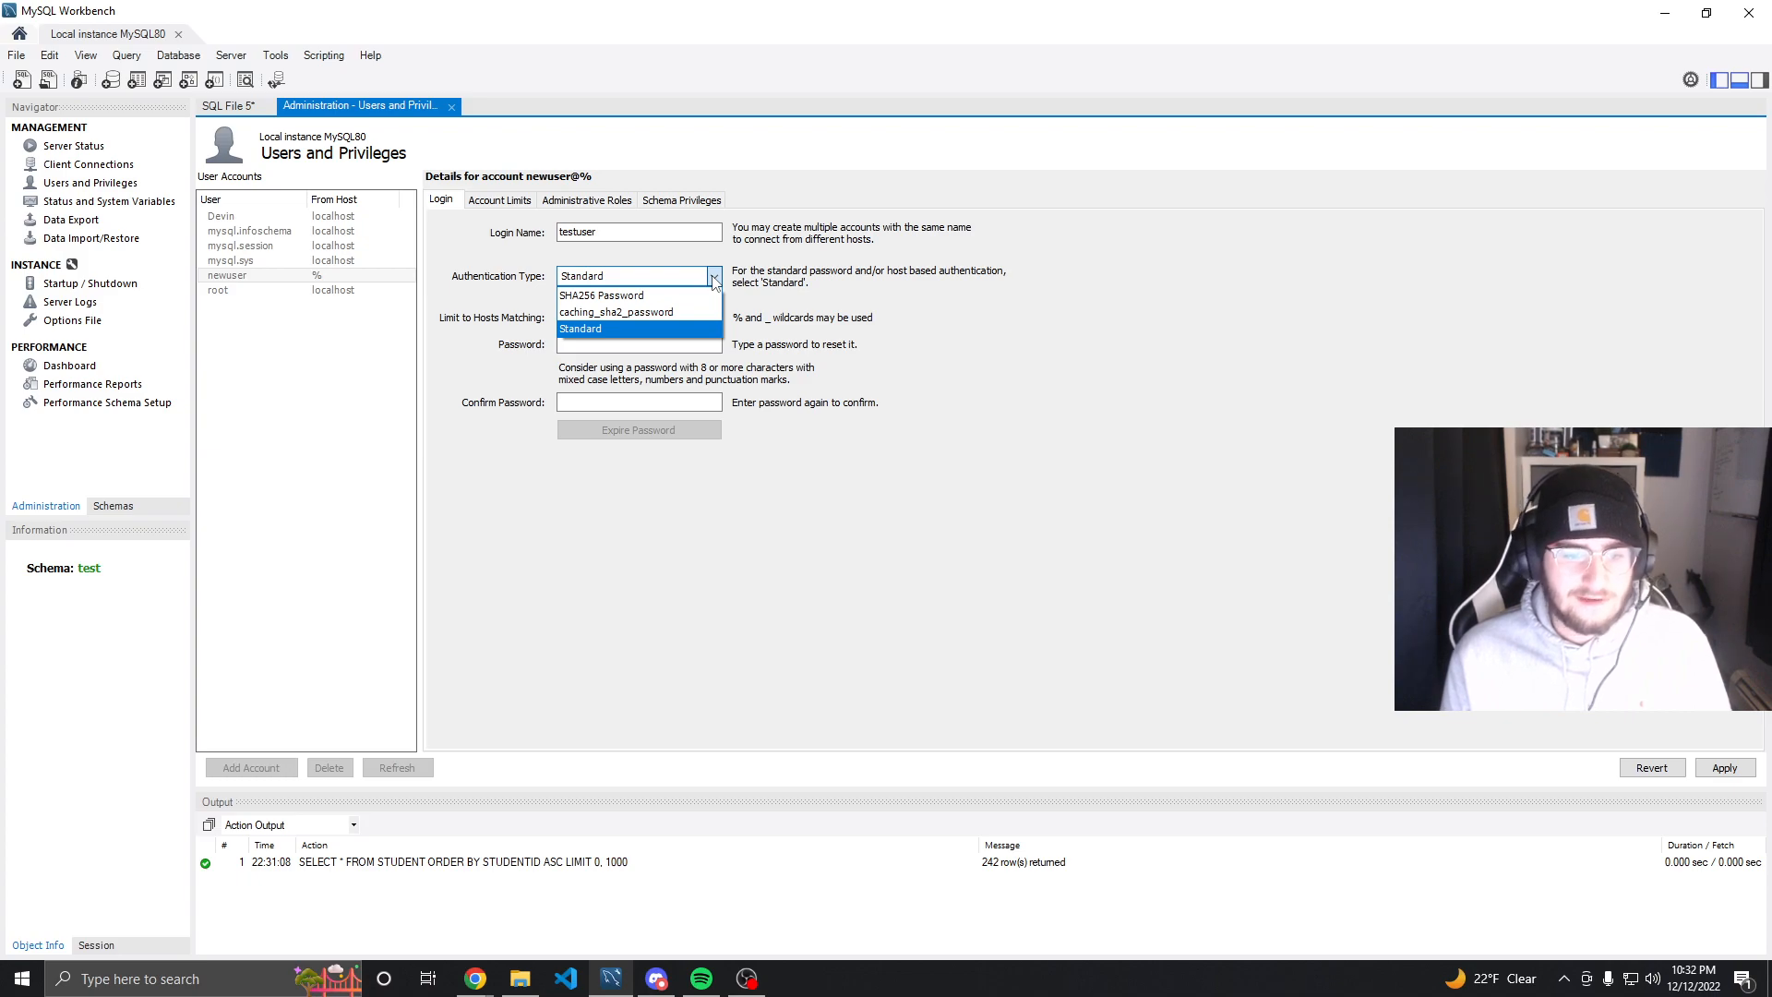
click(715, 277)
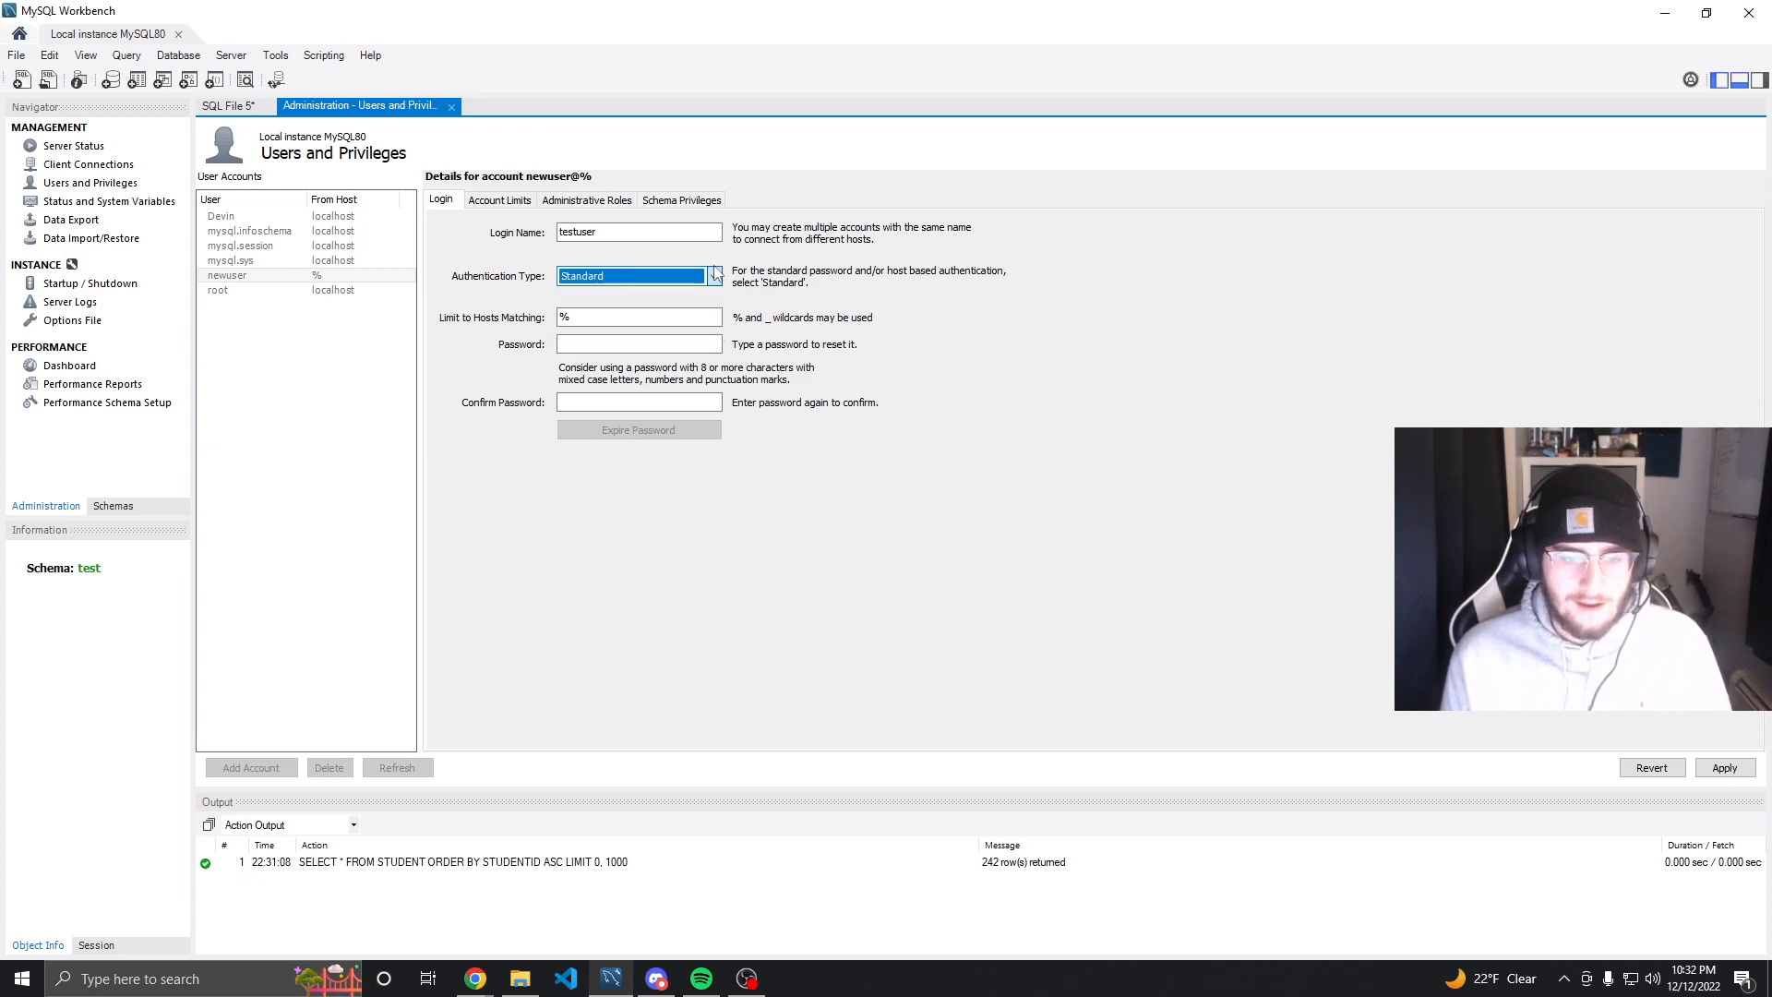
click(600, 343)
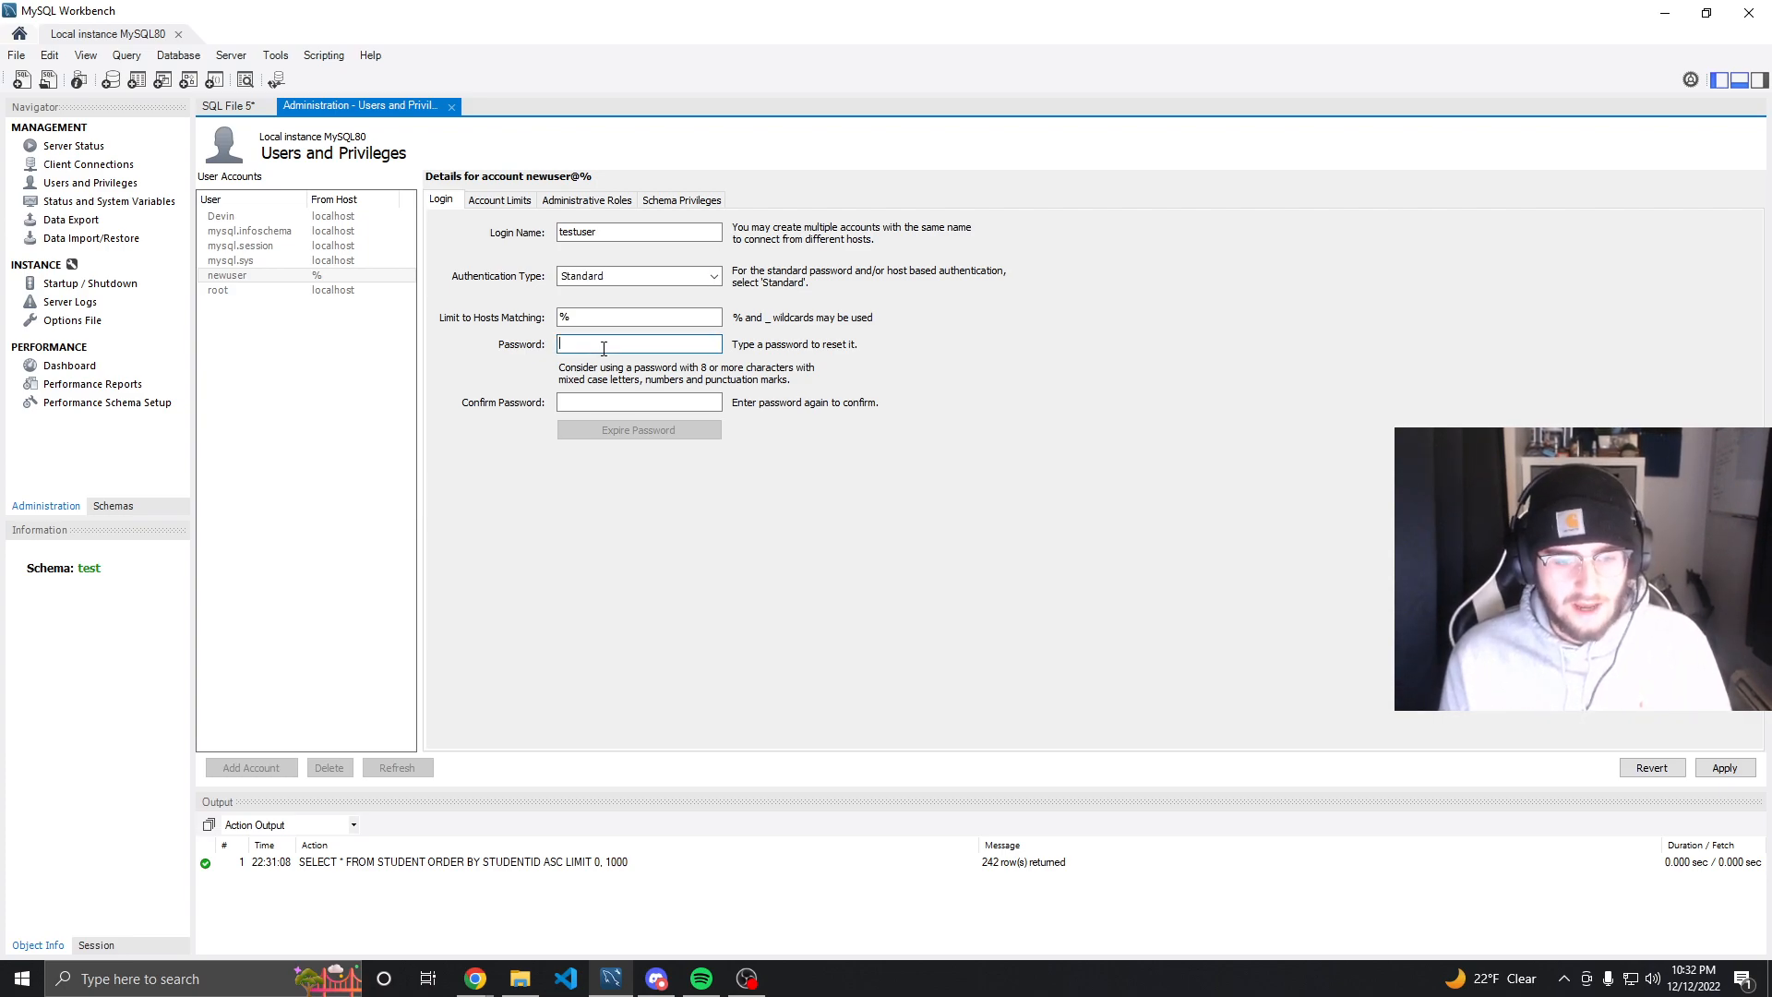
text(testtes)
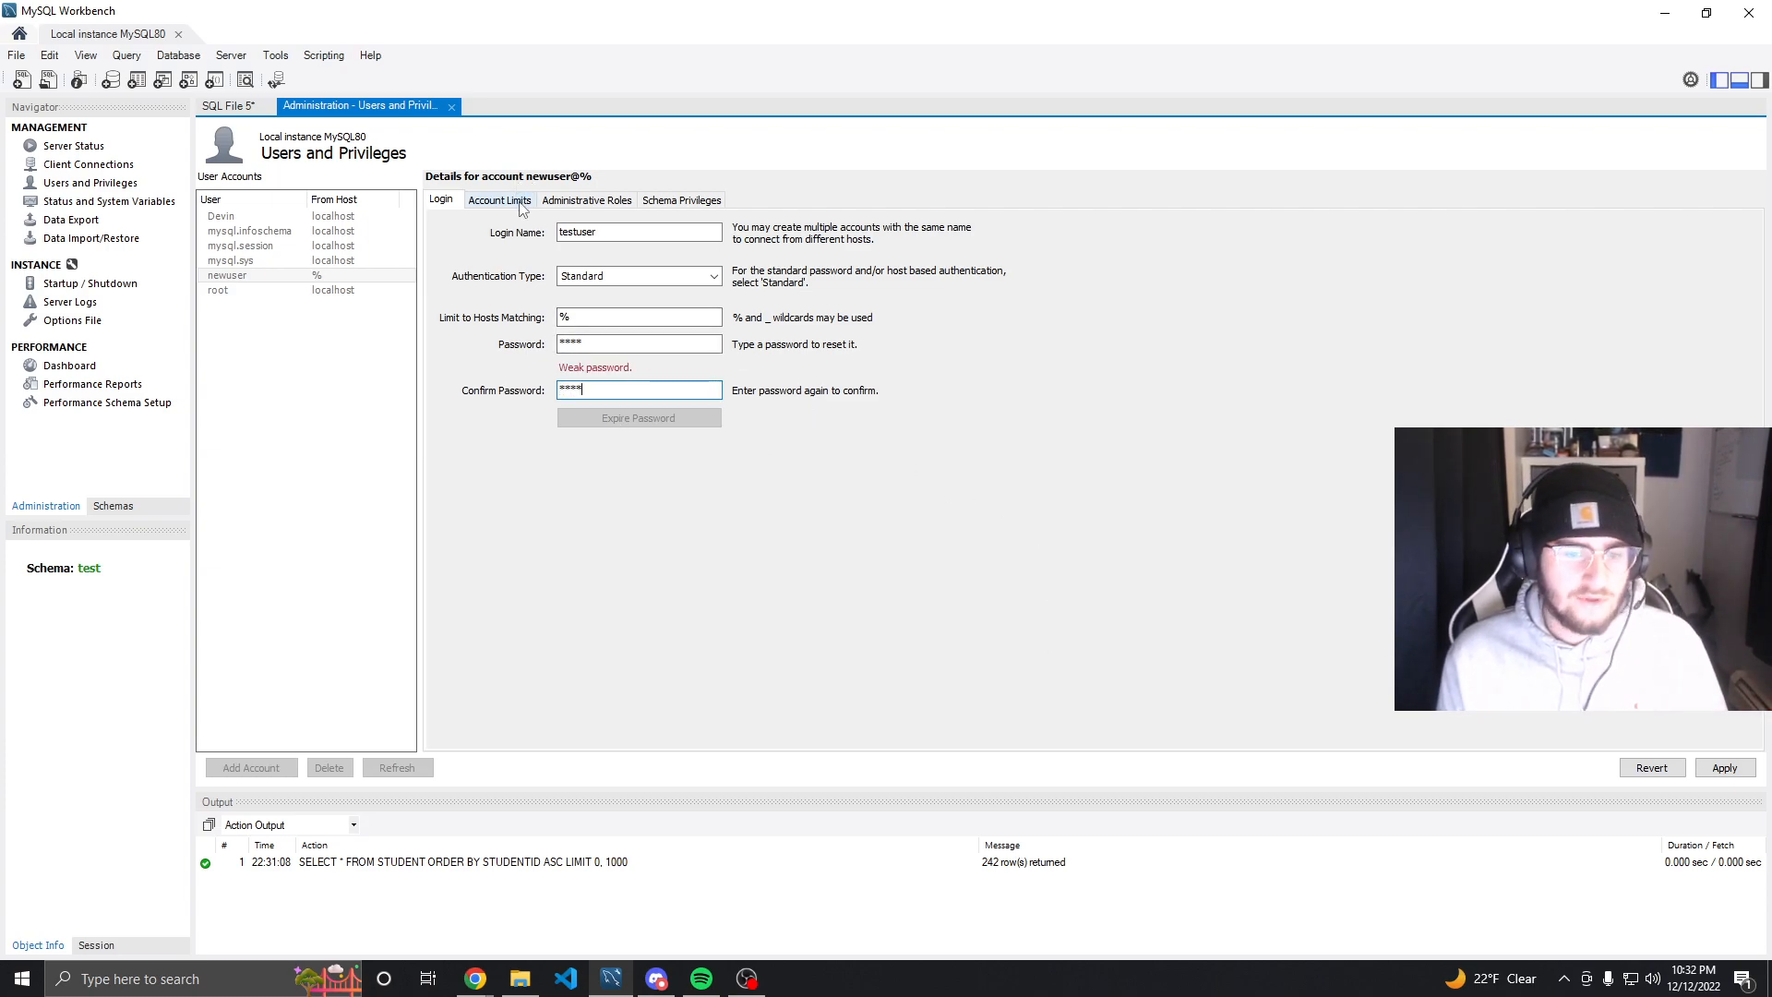
Review the new account's limits and its default administrative roles
click(521, 209)
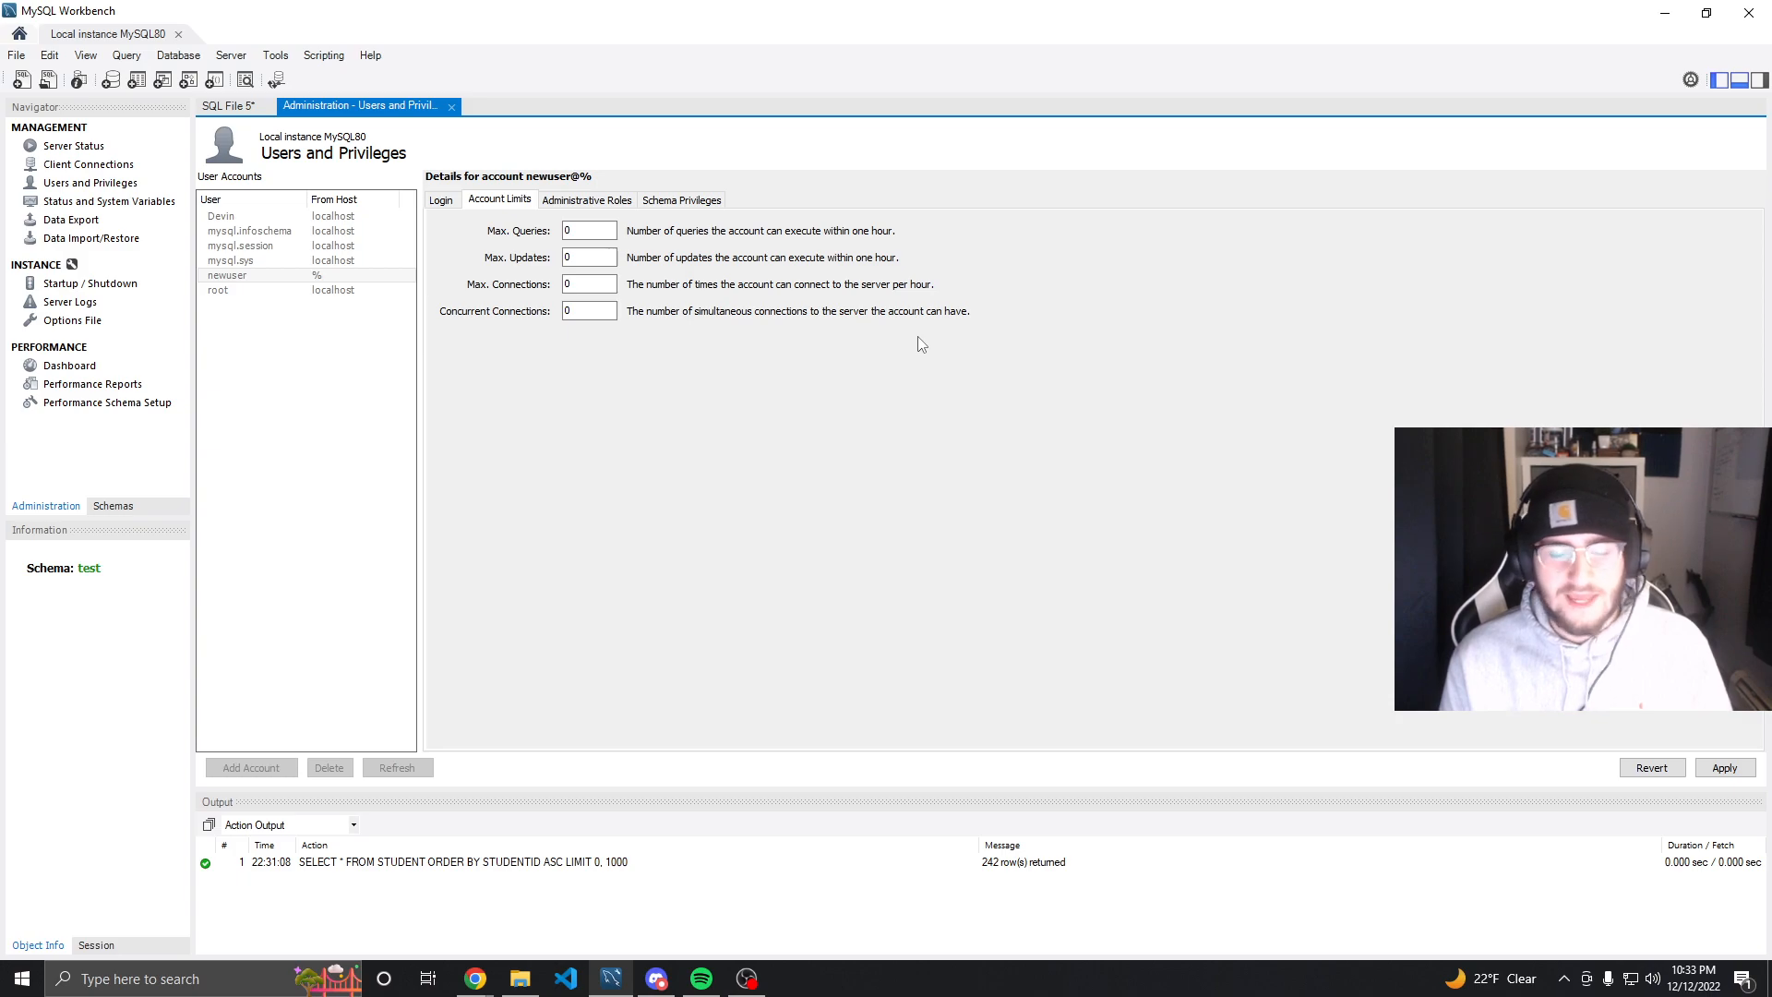
click(609, 205)
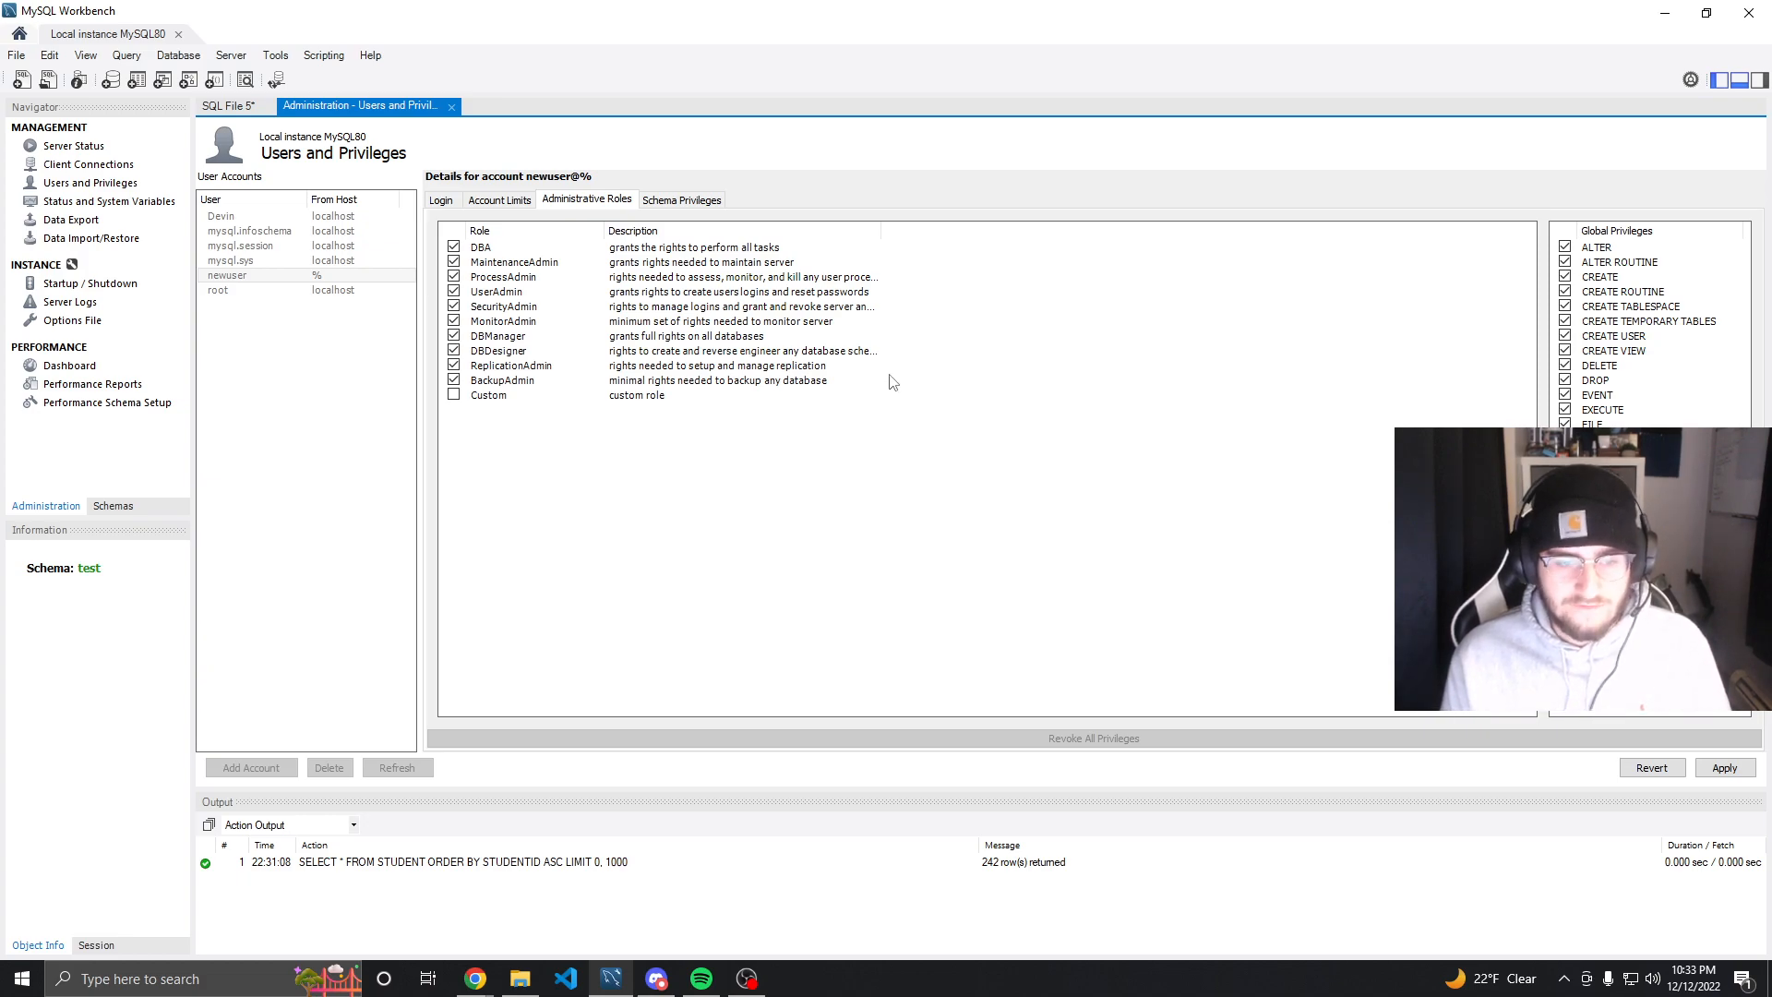
click(462, 384)
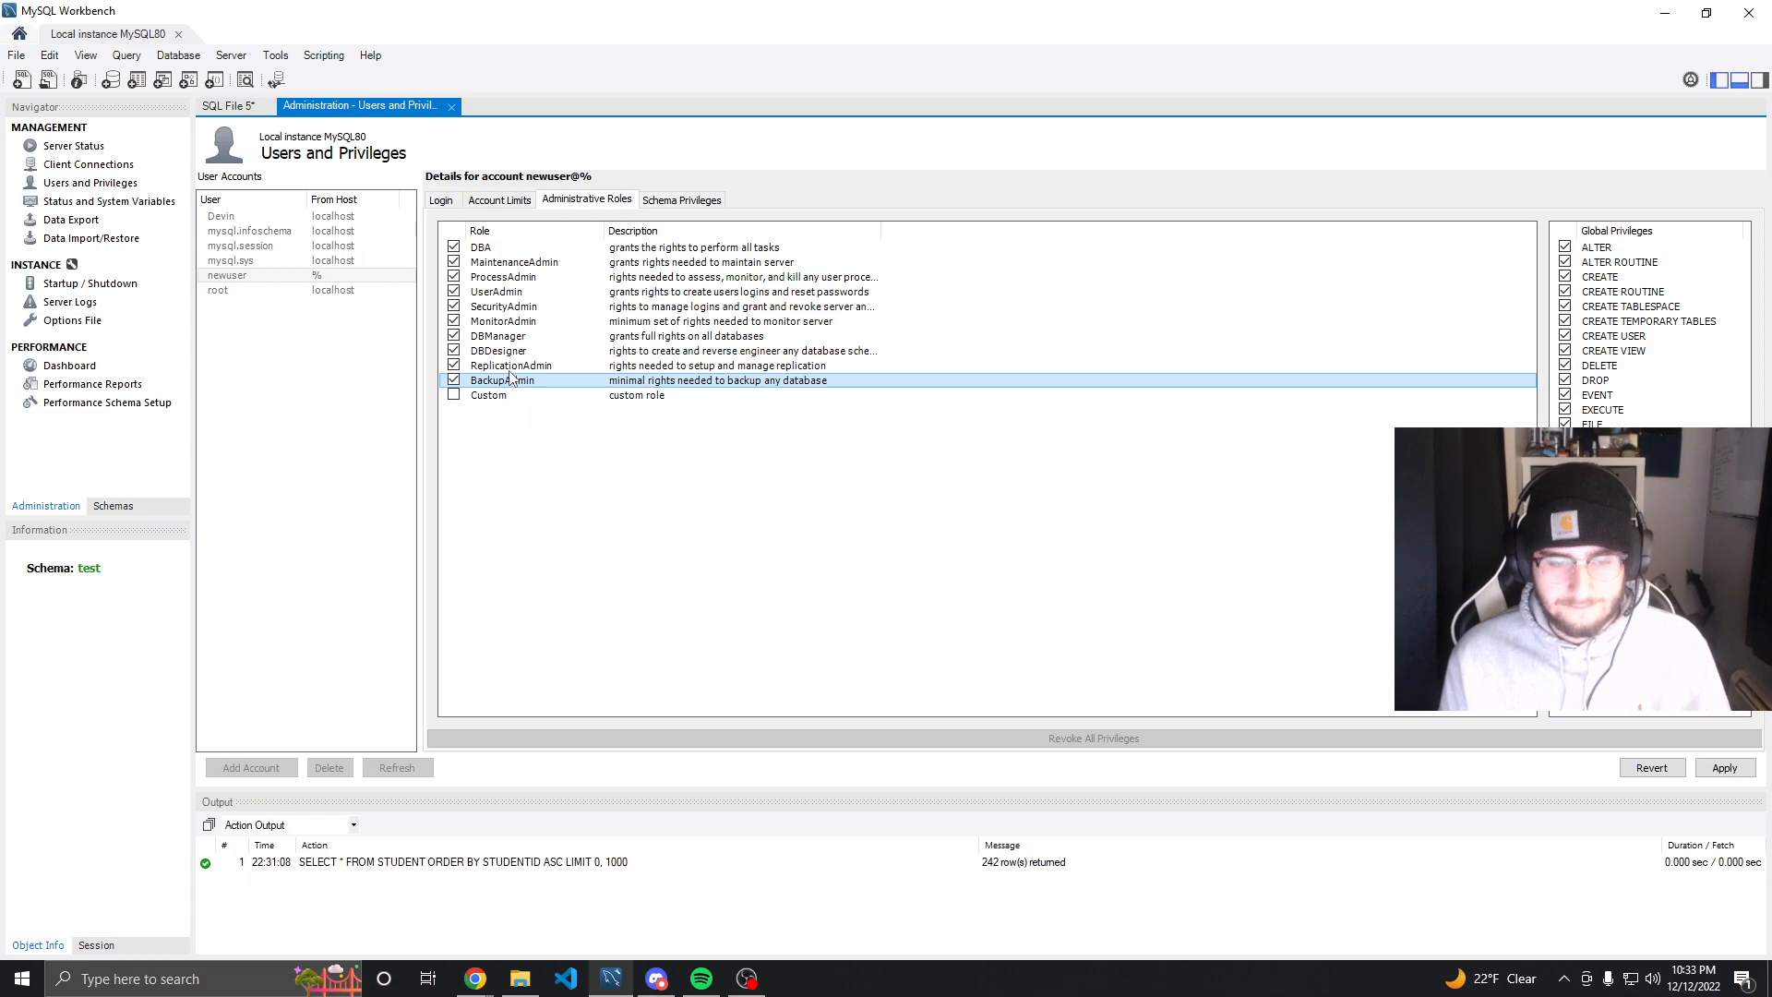
click(512, 365)
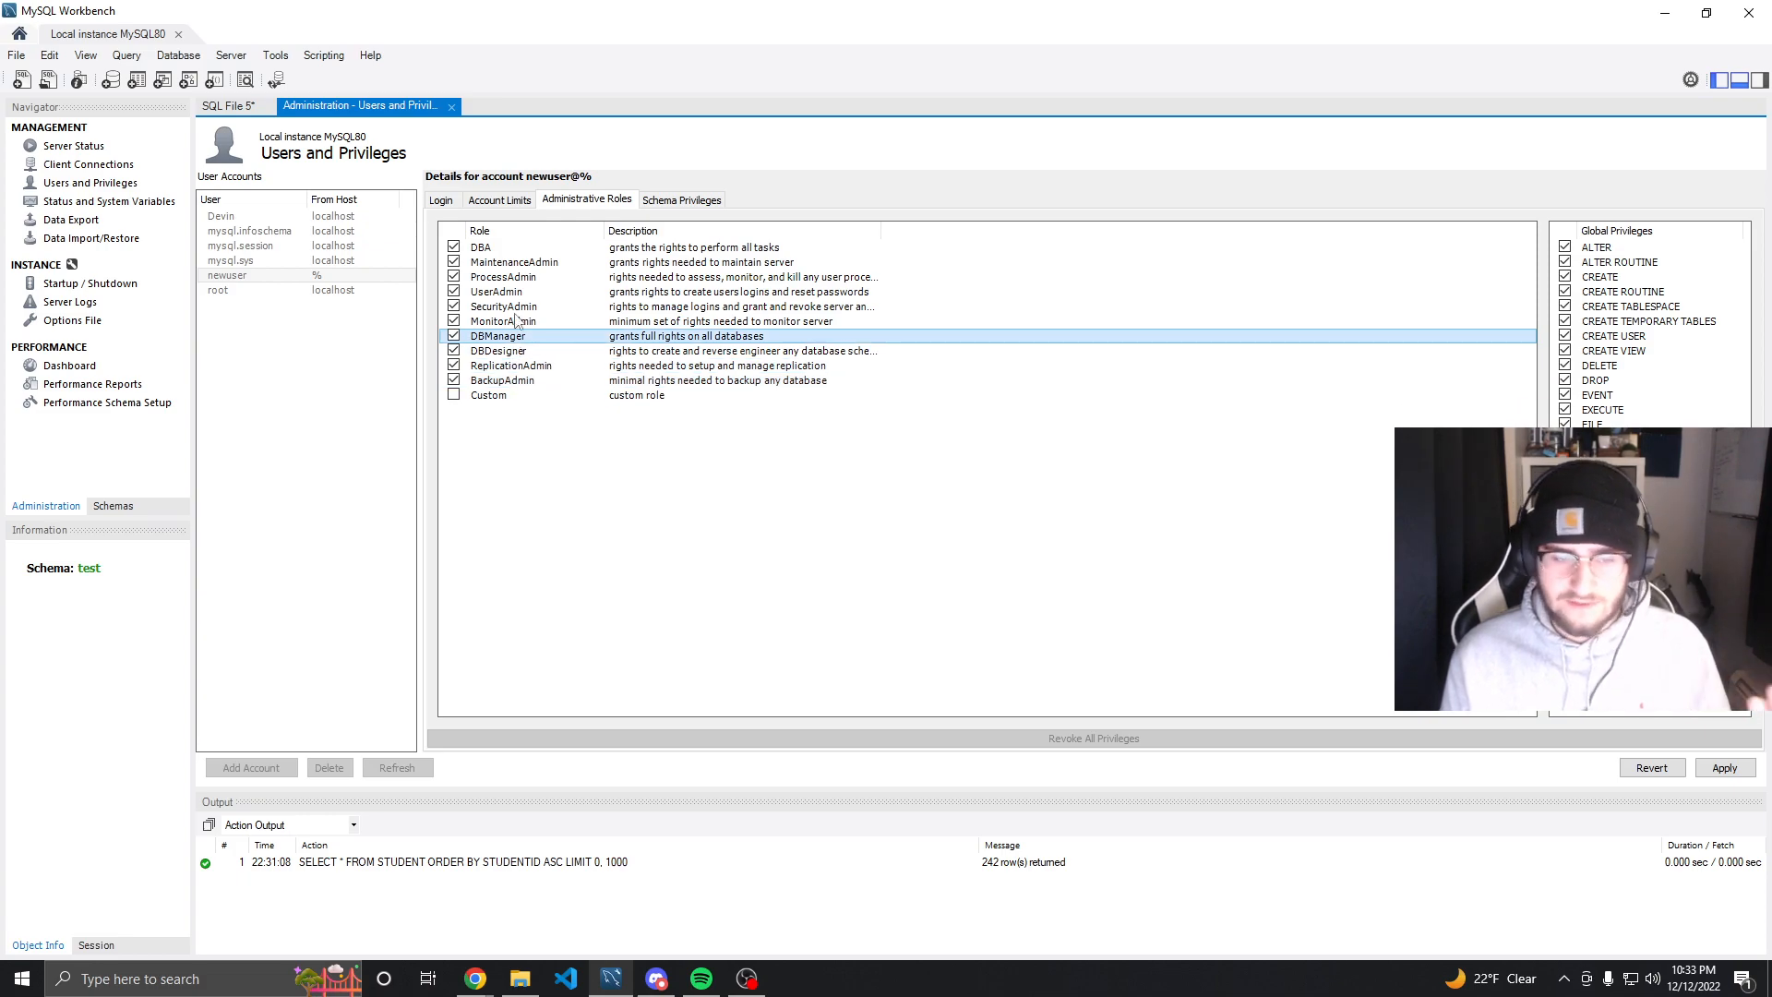
Uncheck the DBA role to remove all administrative roles from the new account
click(454, 249)
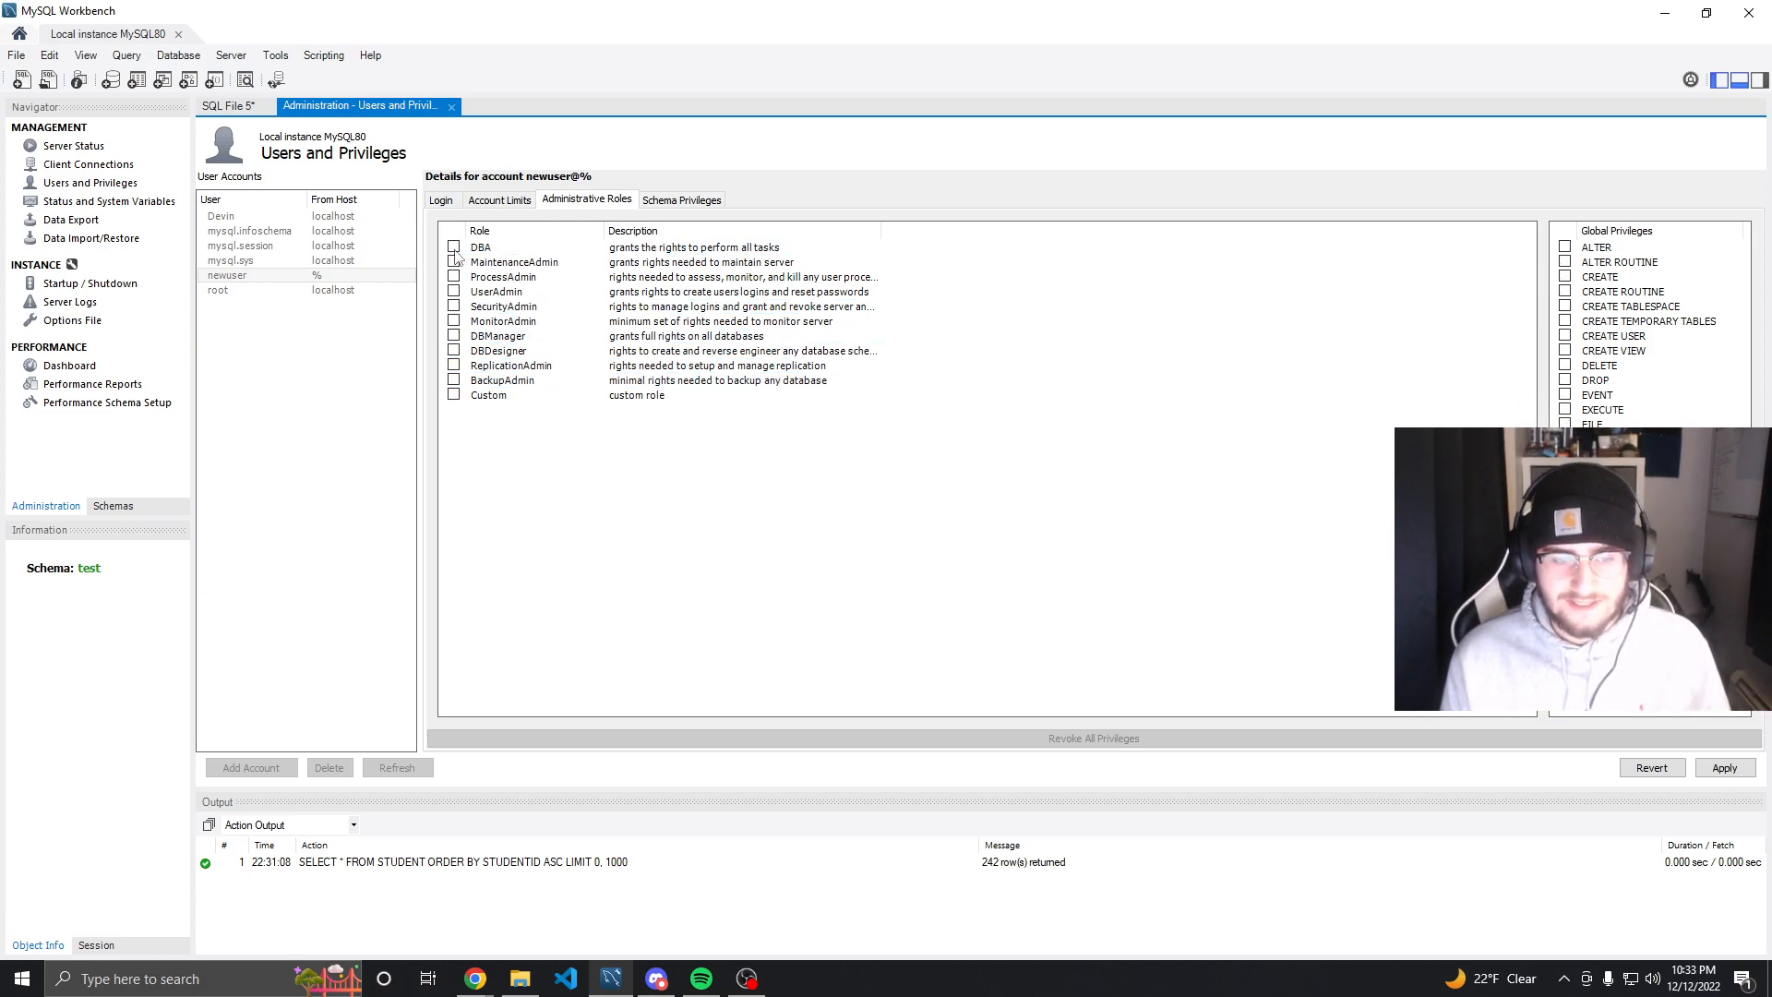
click(454, 277)
click(454, 291)
click(454, 306)
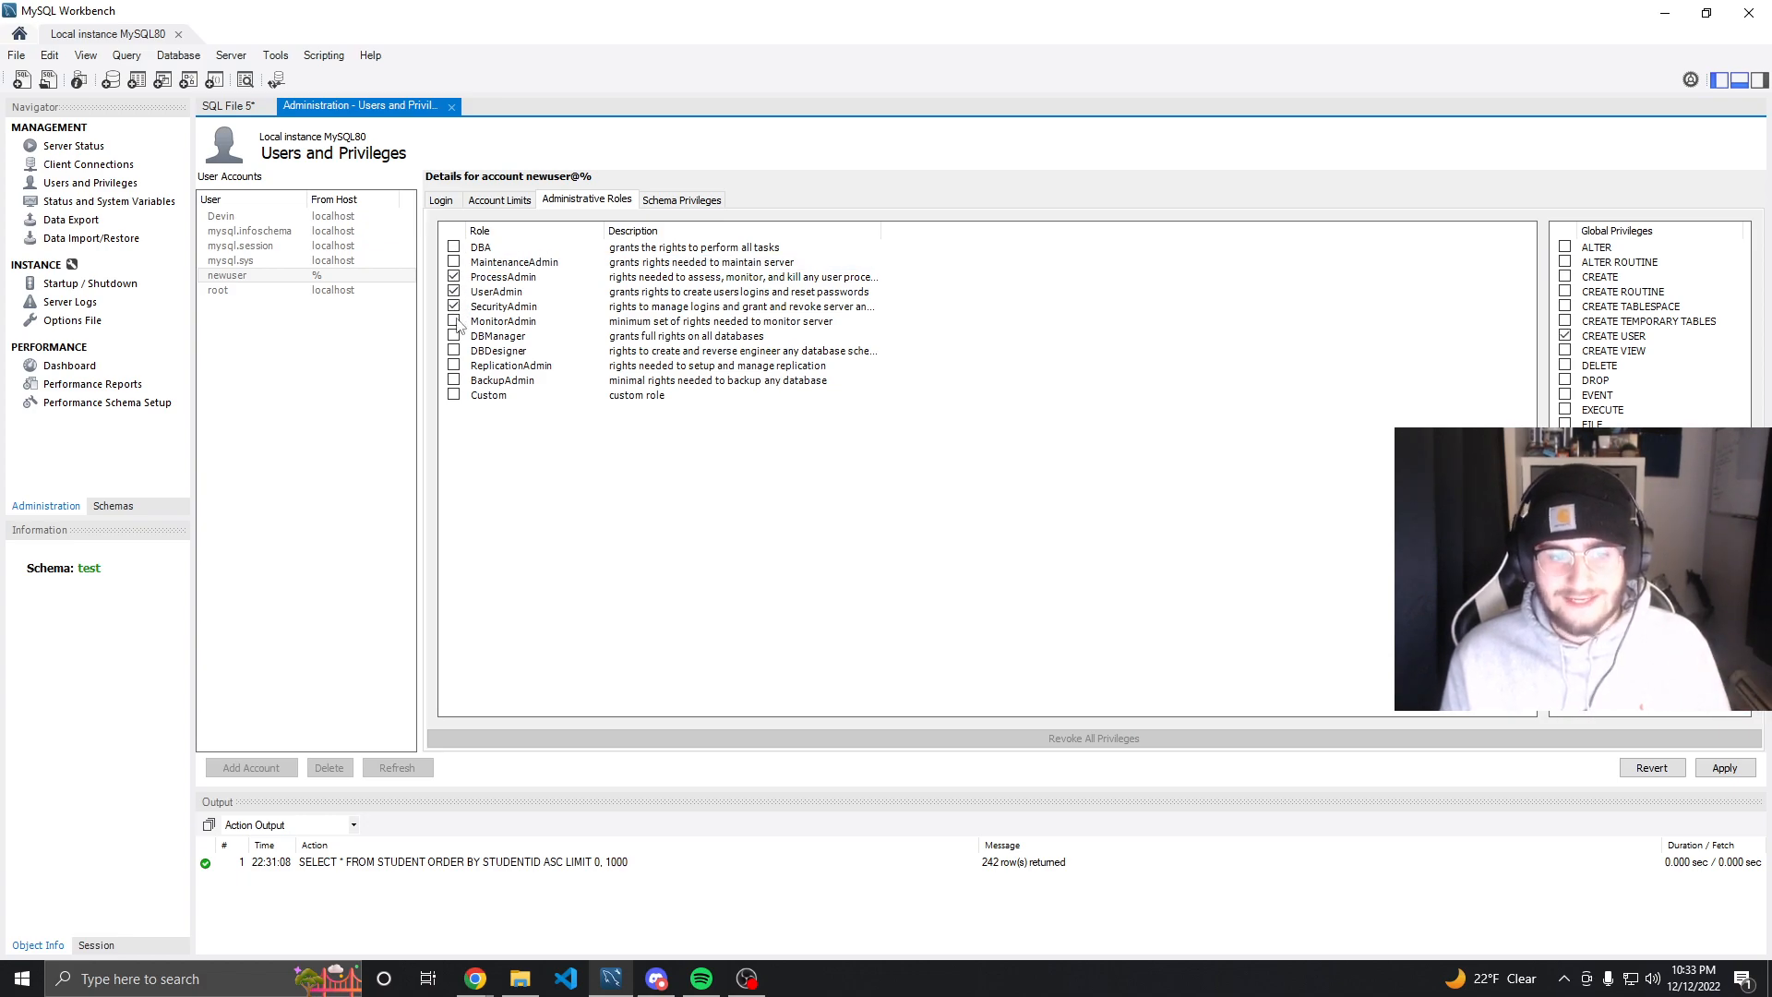
click(462, 321)
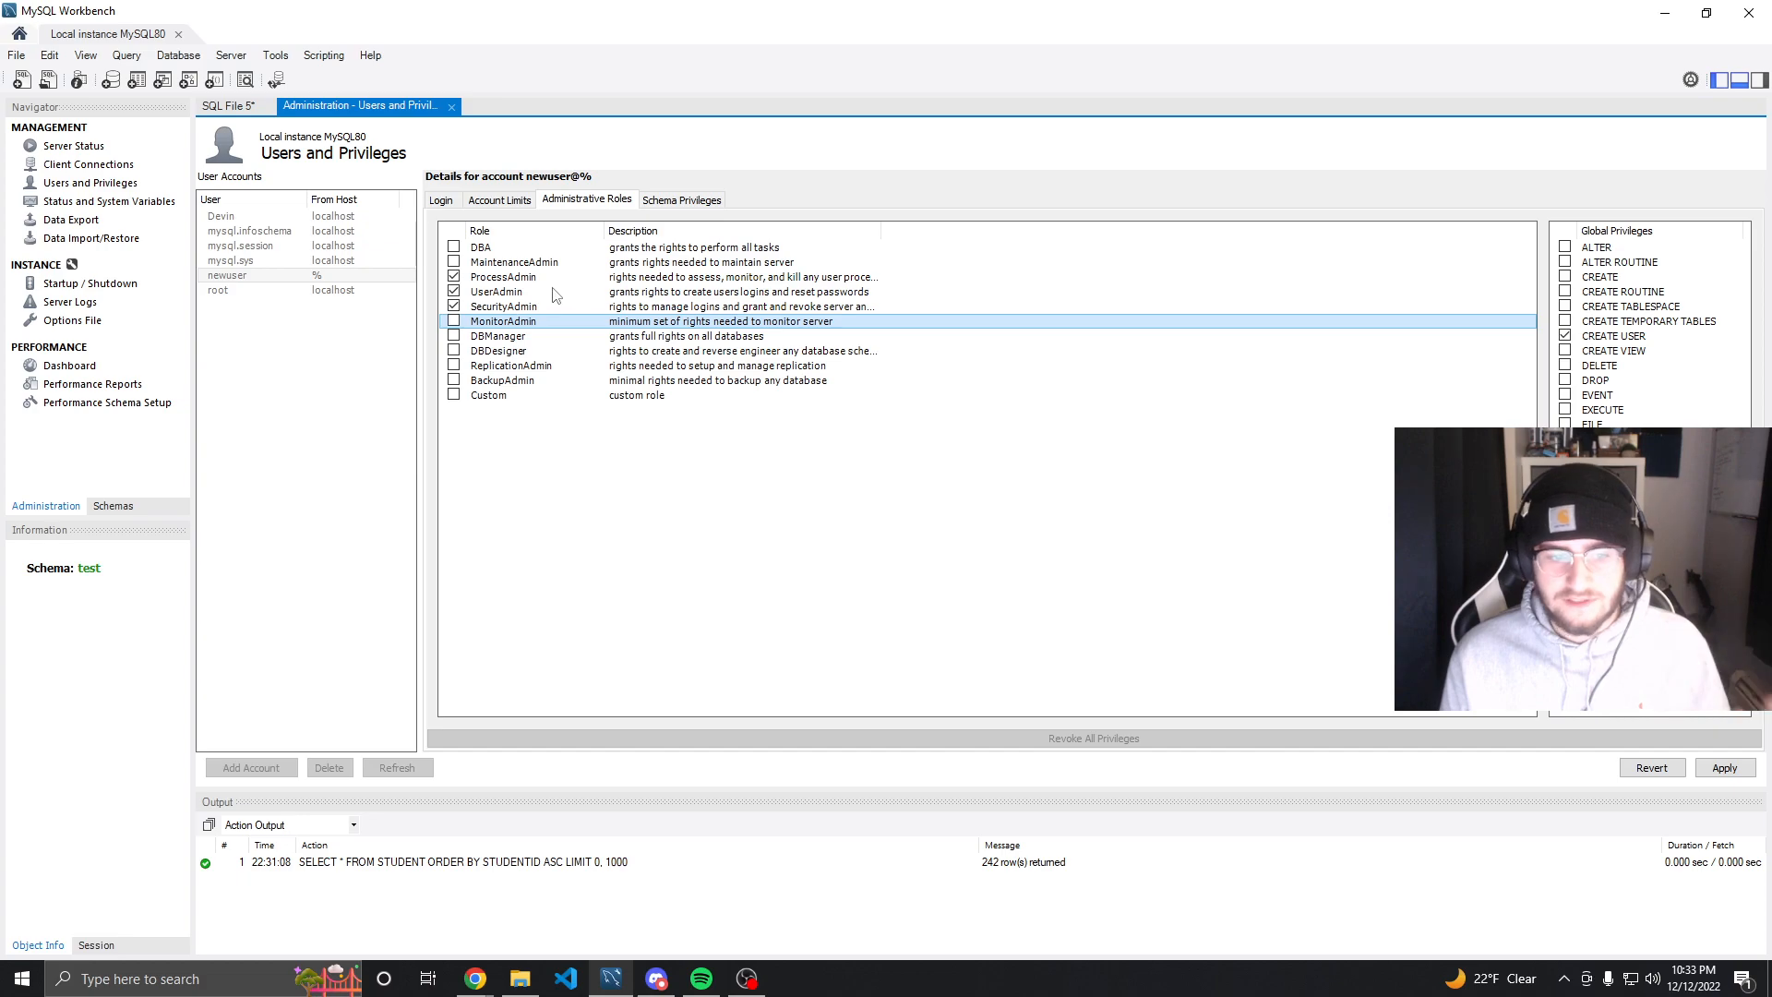
click(454, 321)
click(454, 336)
click(454, 350)
click(454, 277)
click(454, 292)
click(454, 307)
click(454, 322)
click(455, 336)
click(455, 351)
click(454, 381)
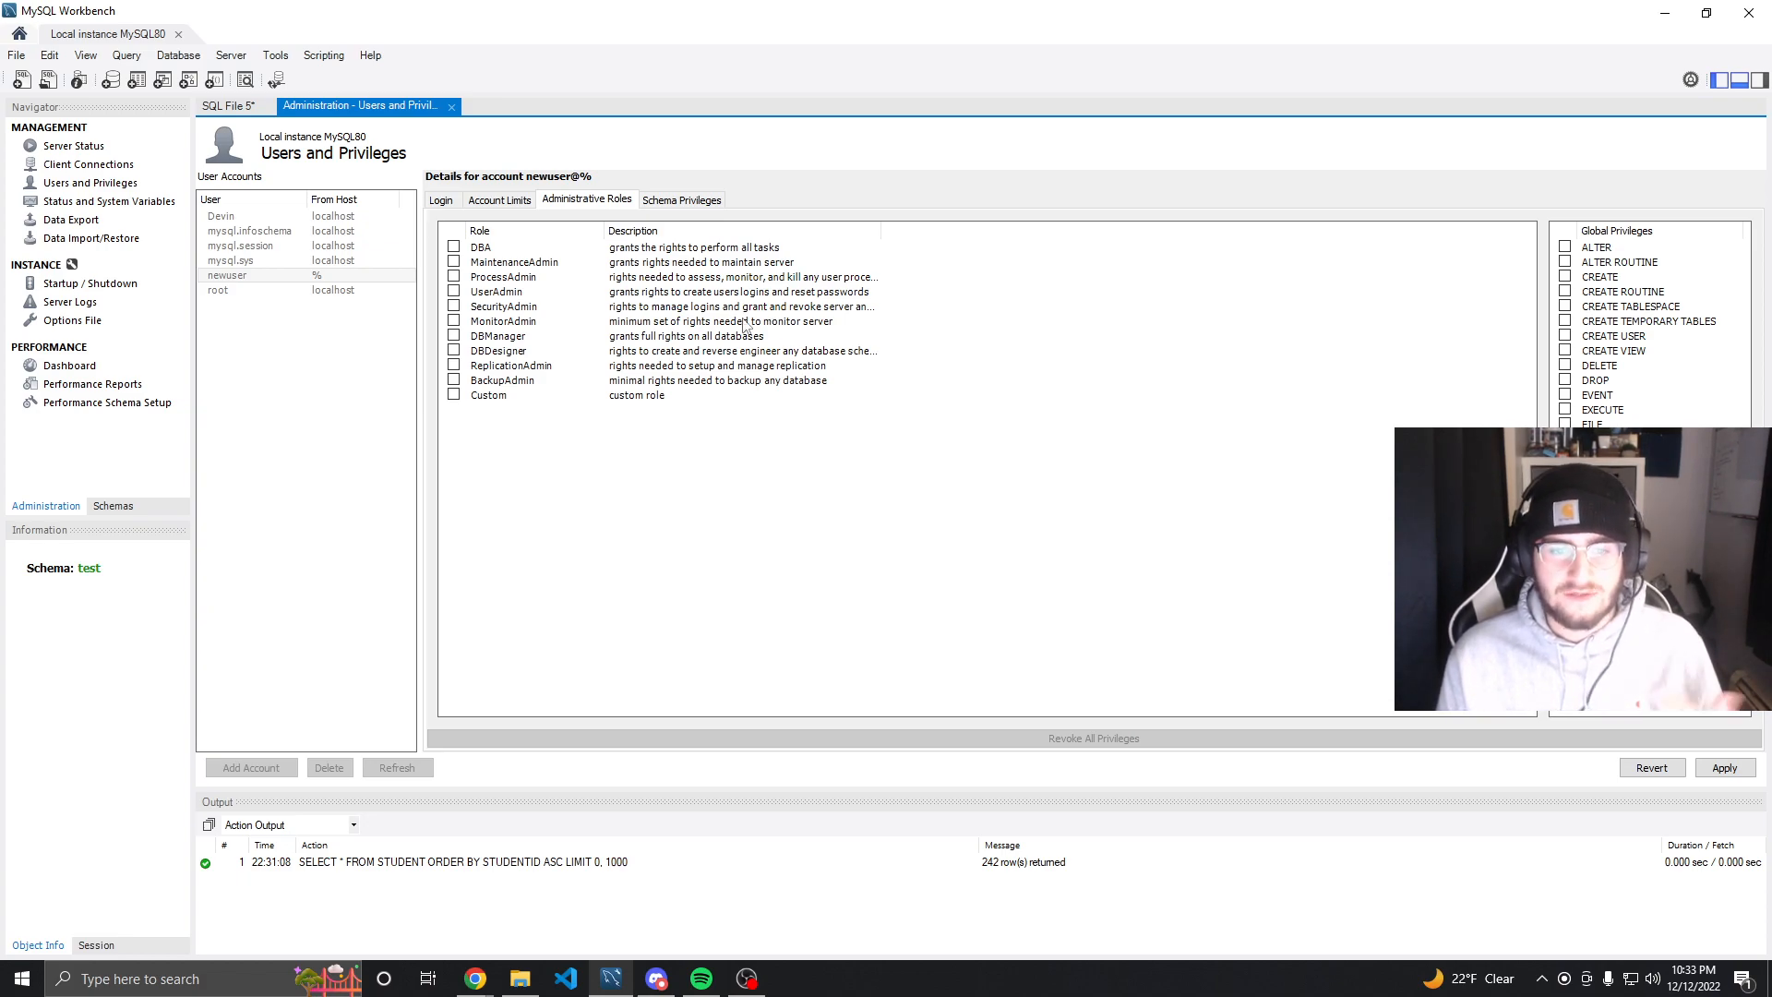
Add a schema privilege entry for the mydb schema and select all privileges for it
click(662, 205)
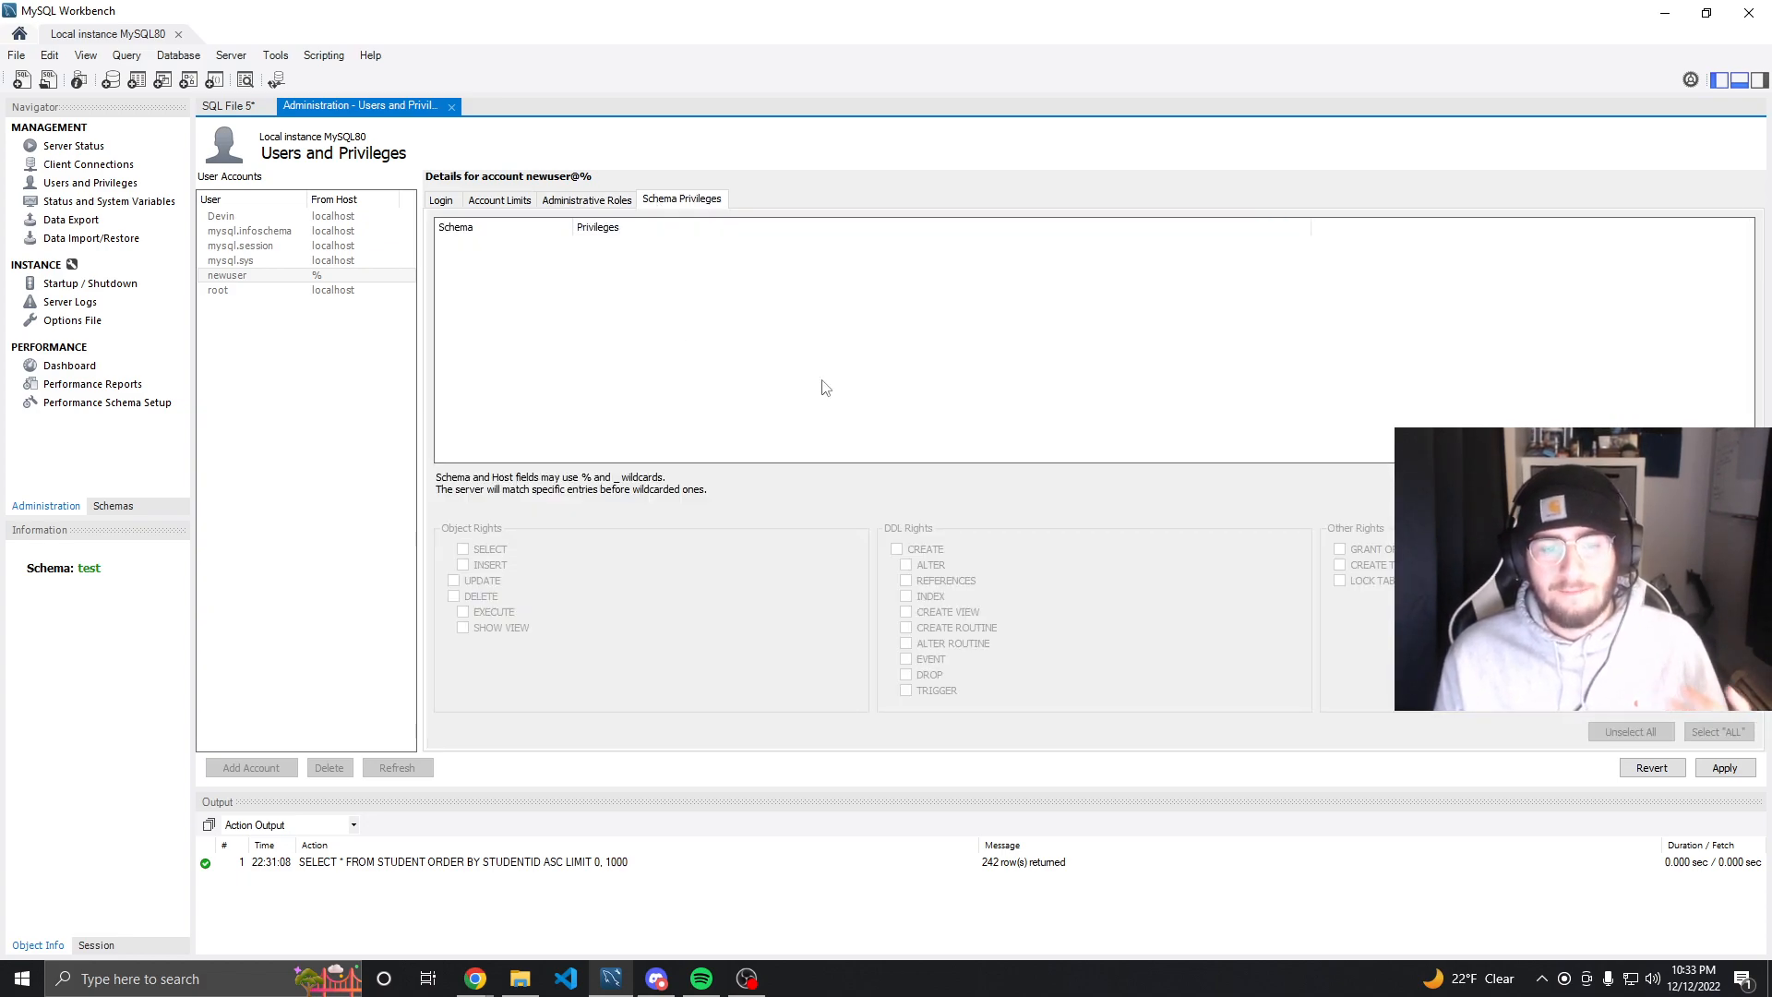
click(1716, 484)
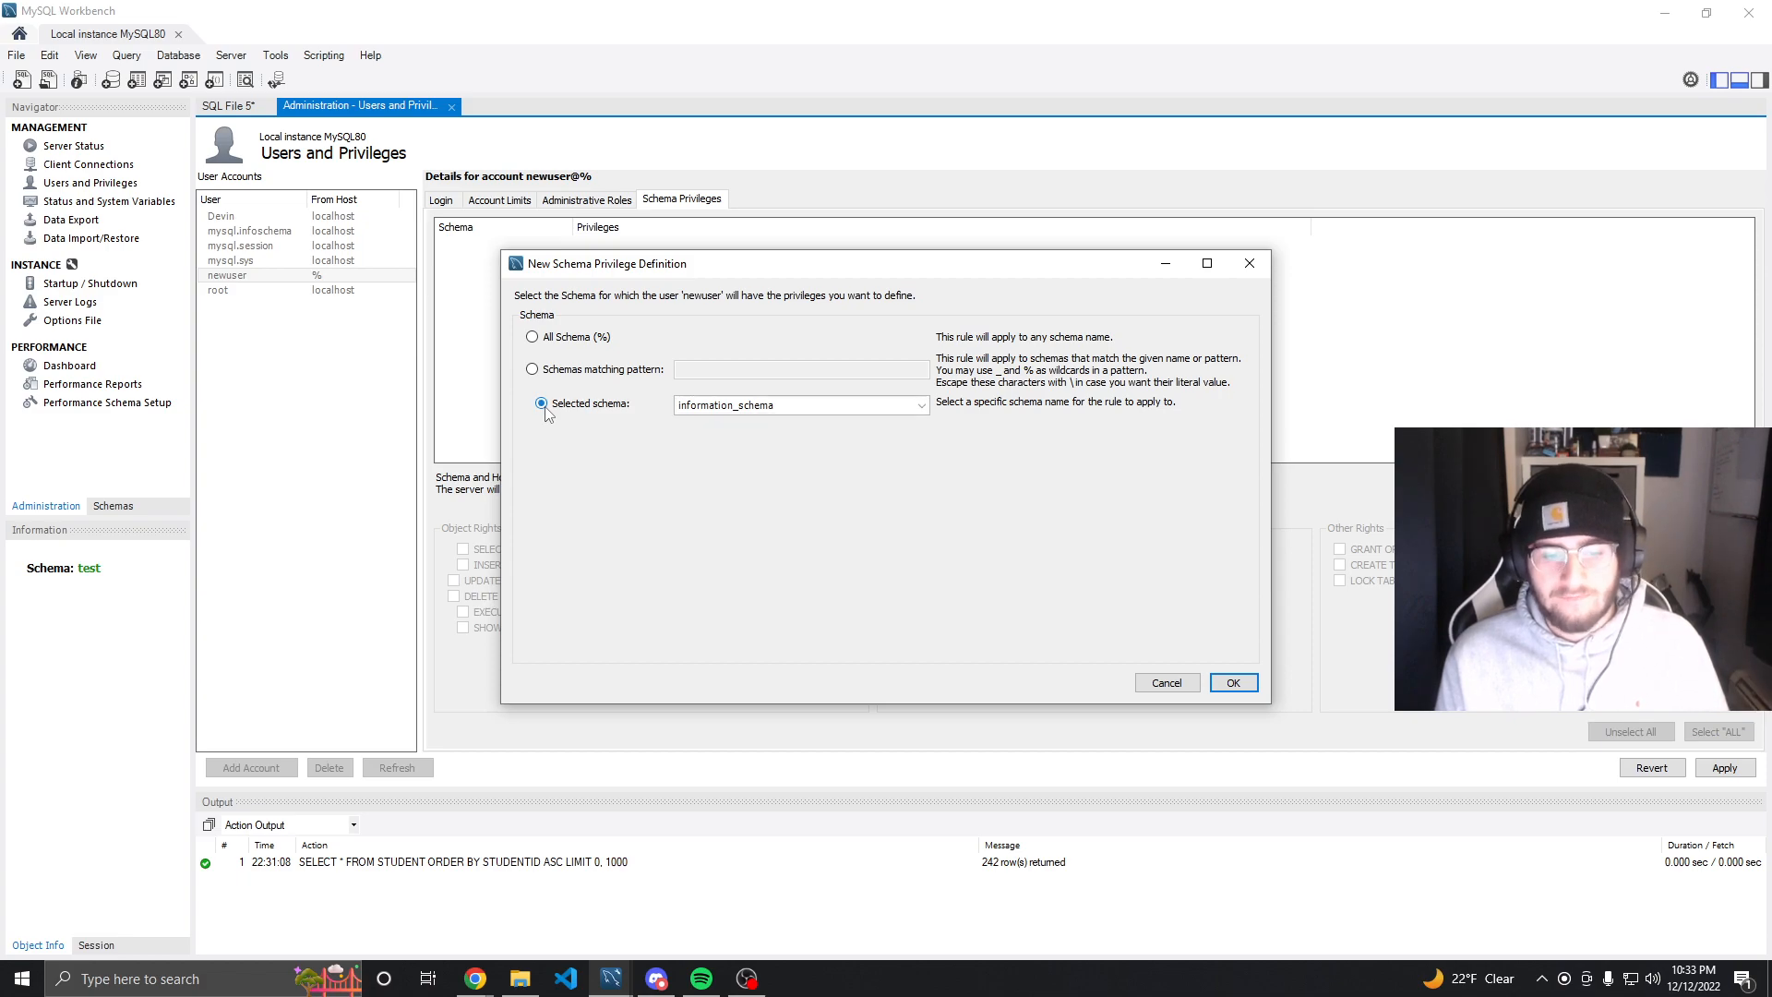
click(770, 409)
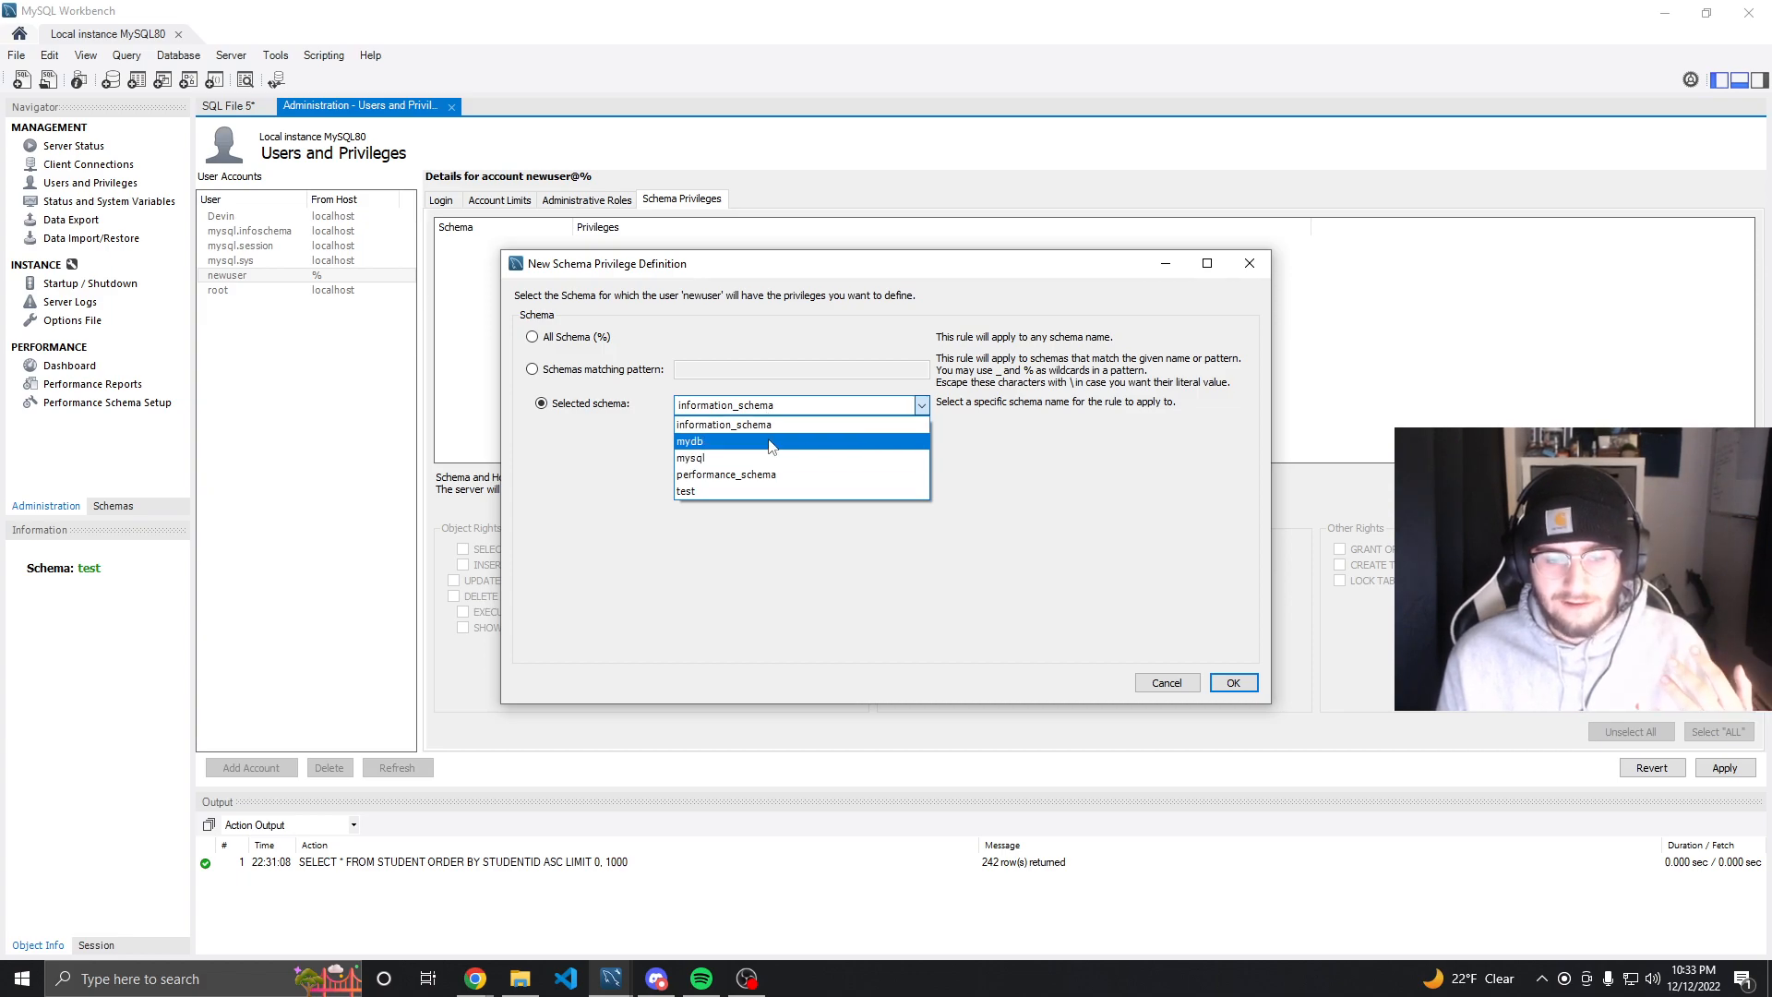
click(771, 443)
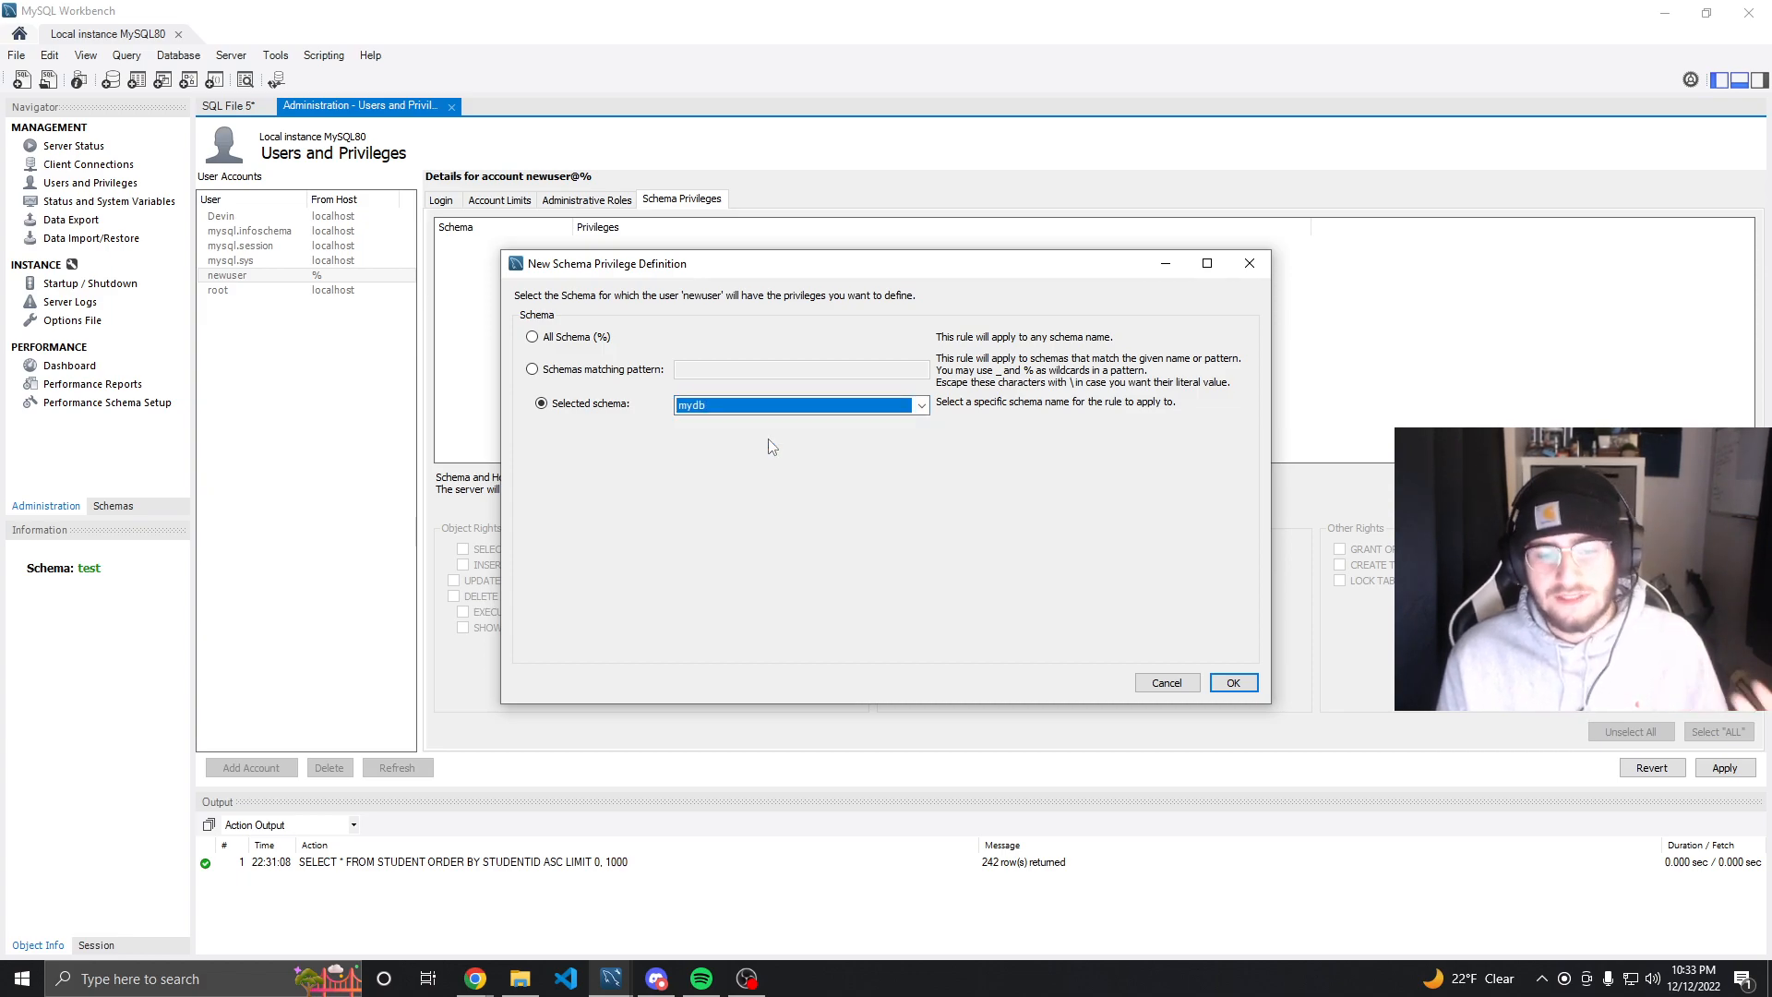
click(1222, 686)
click(1718, 733)
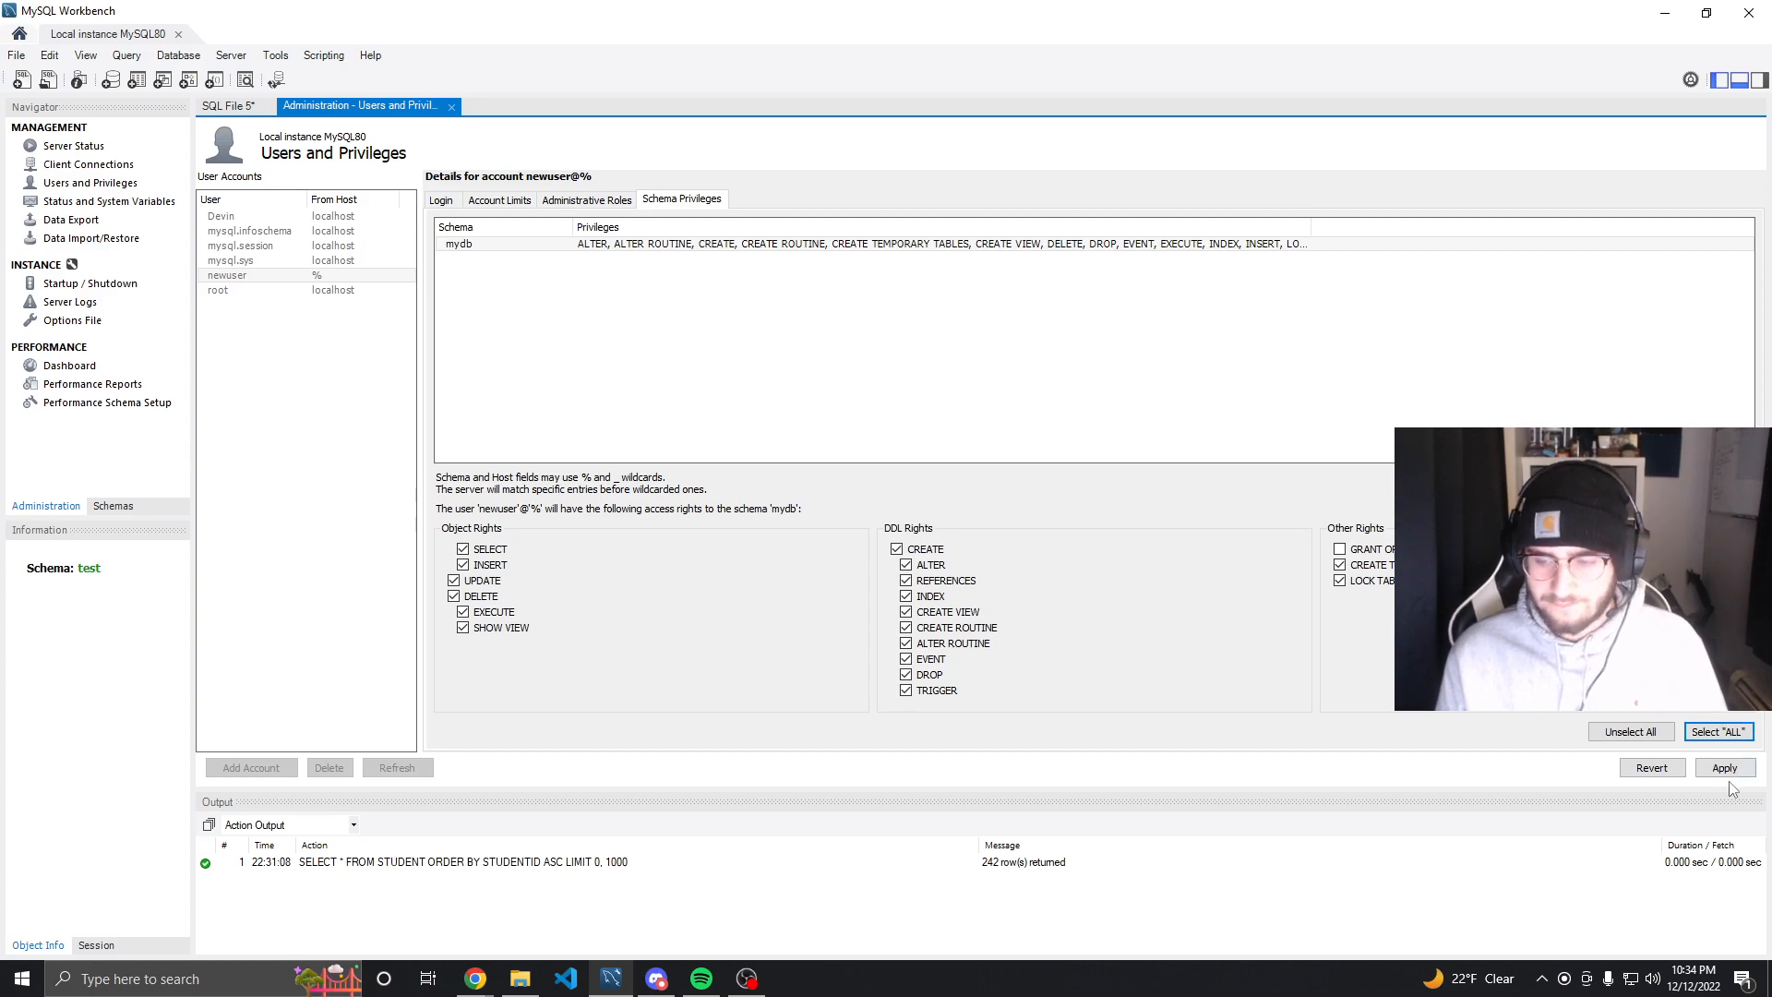
Add a schema privilege entry for the test schema granting only SELECT, and apply the account changes
click(1710, 477)
click(533, 403)
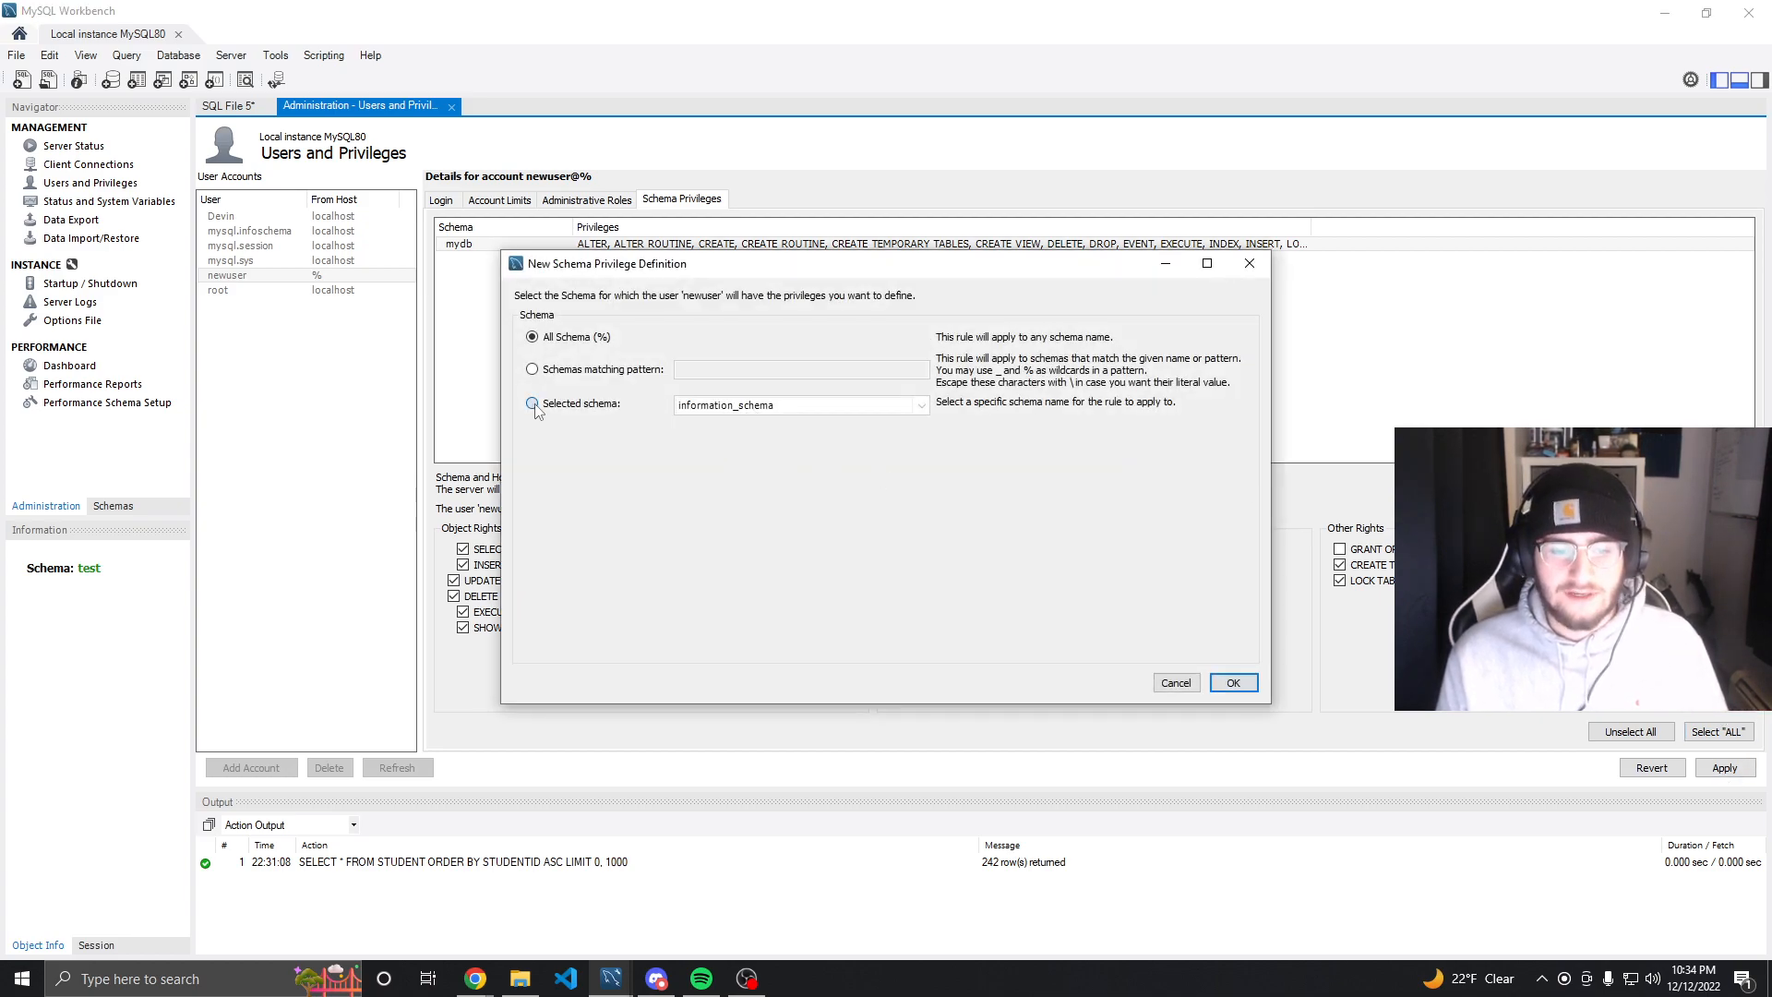
click(829, 406)
click(828, 491)
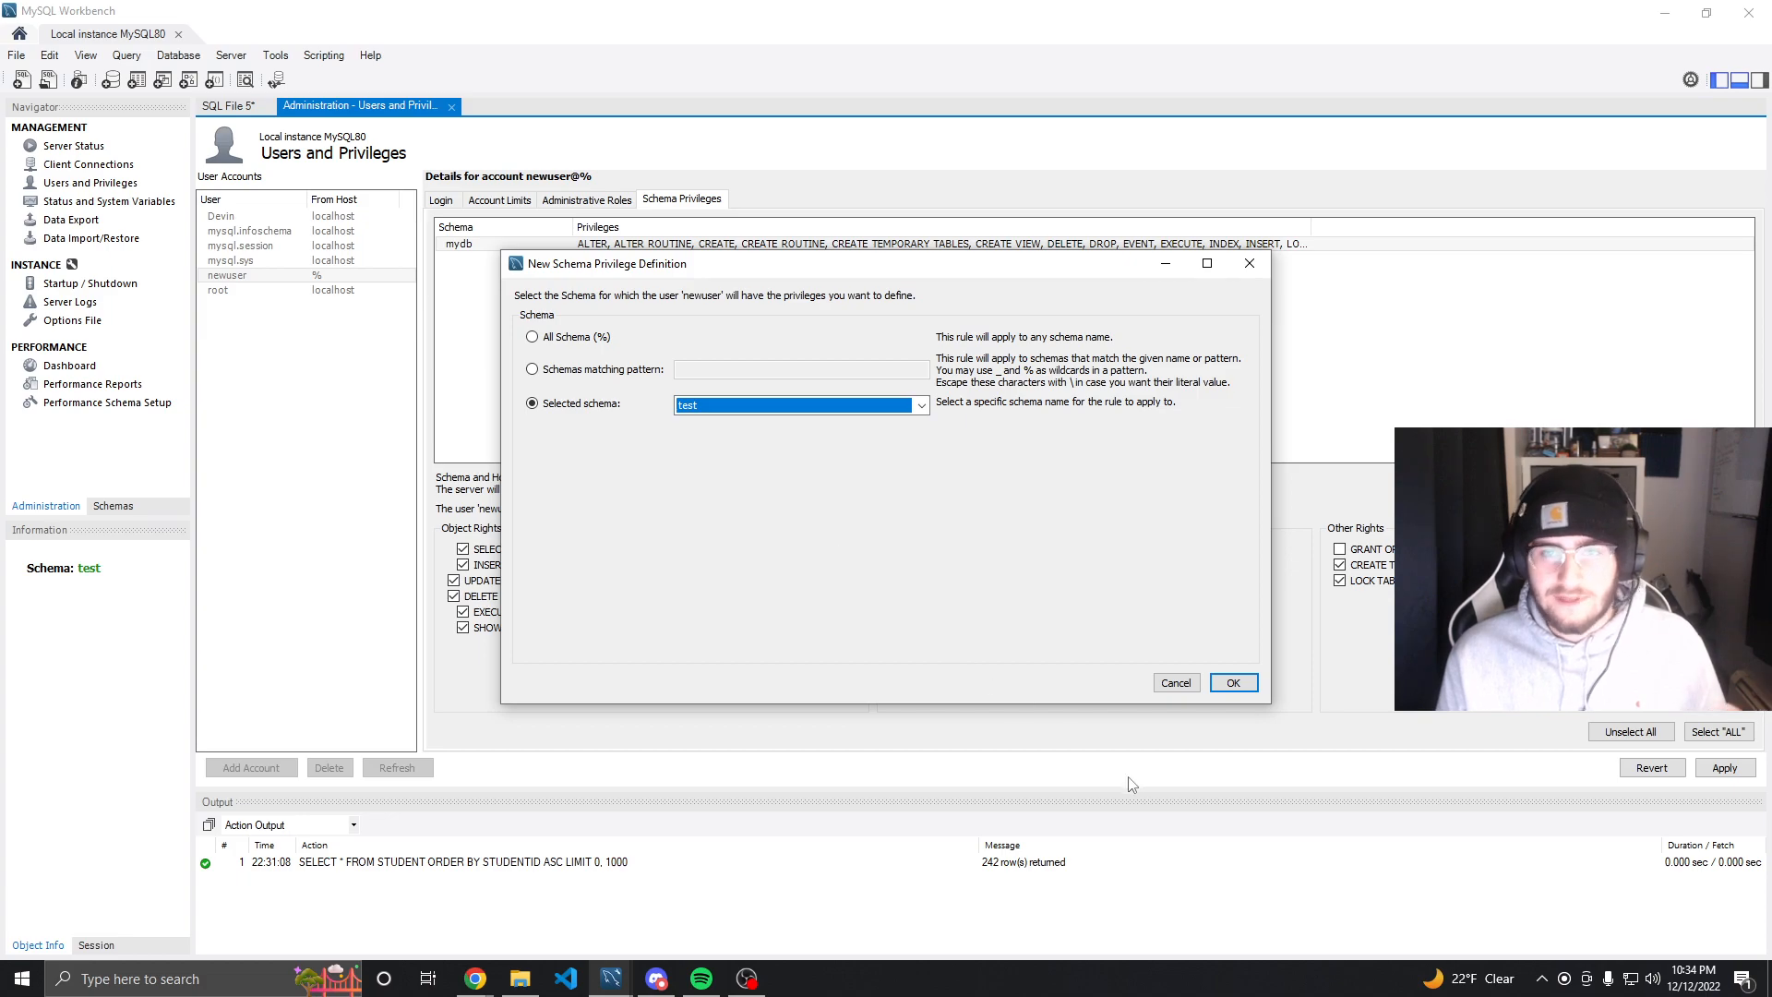
click(1233, 683)
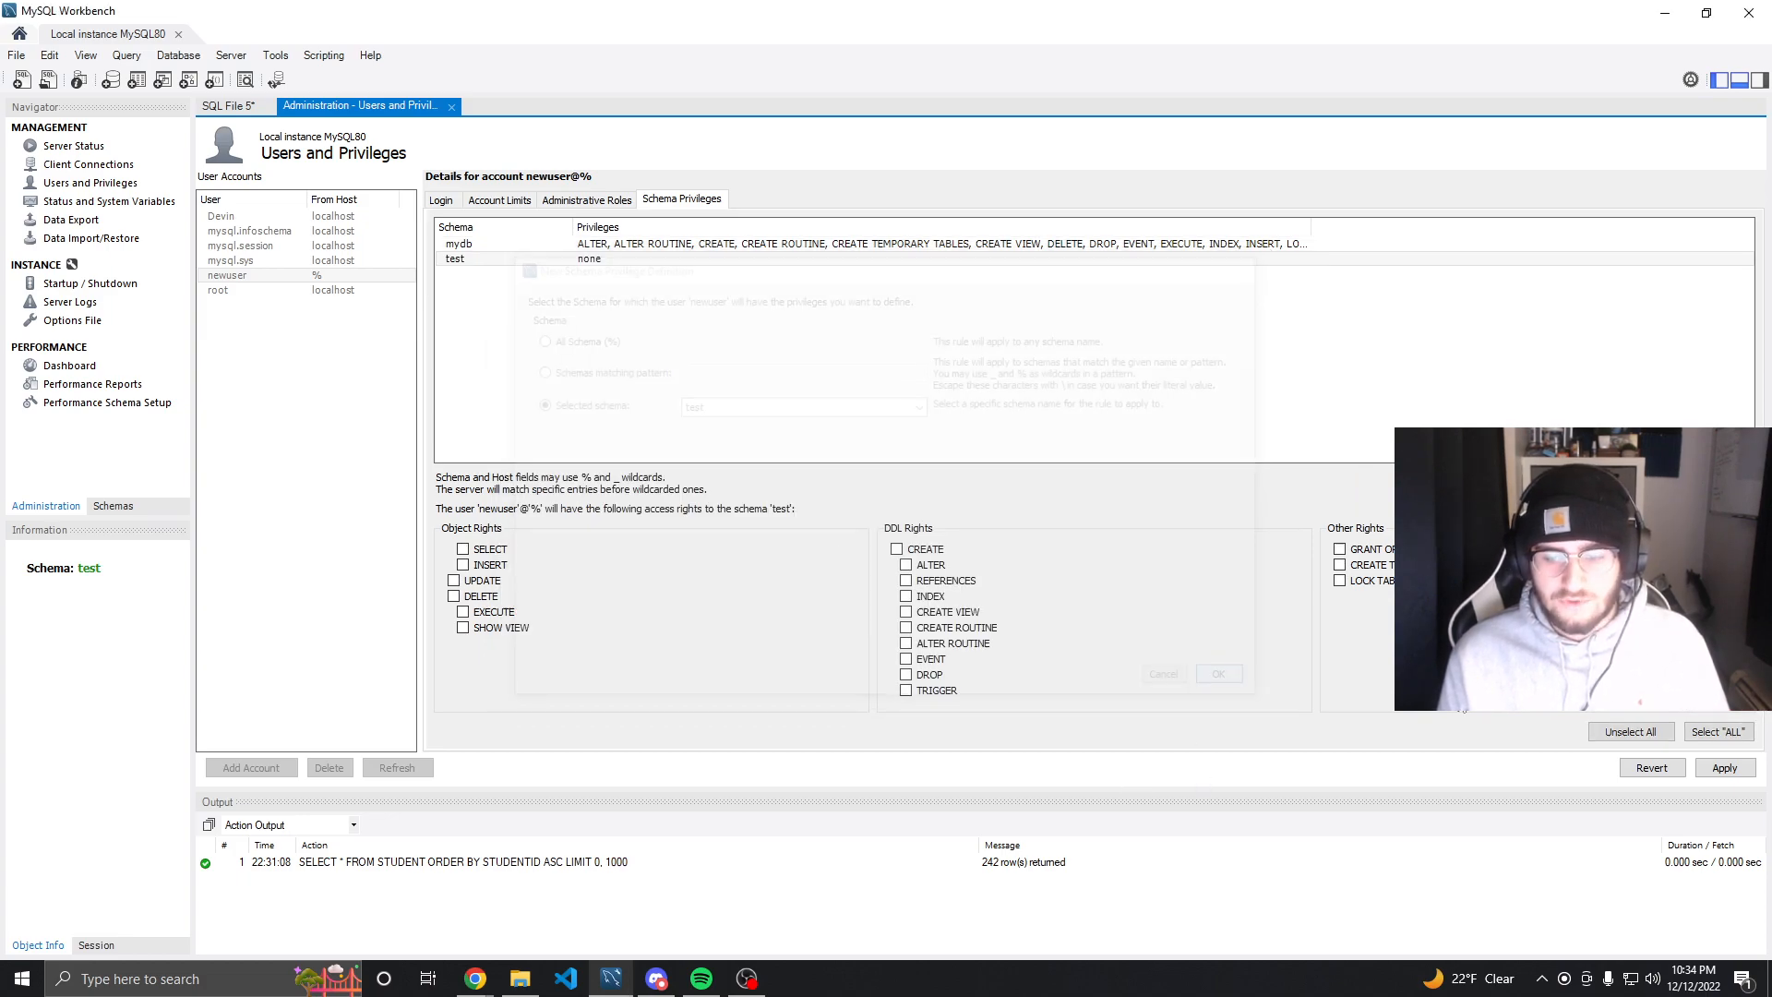
click(463, 548)
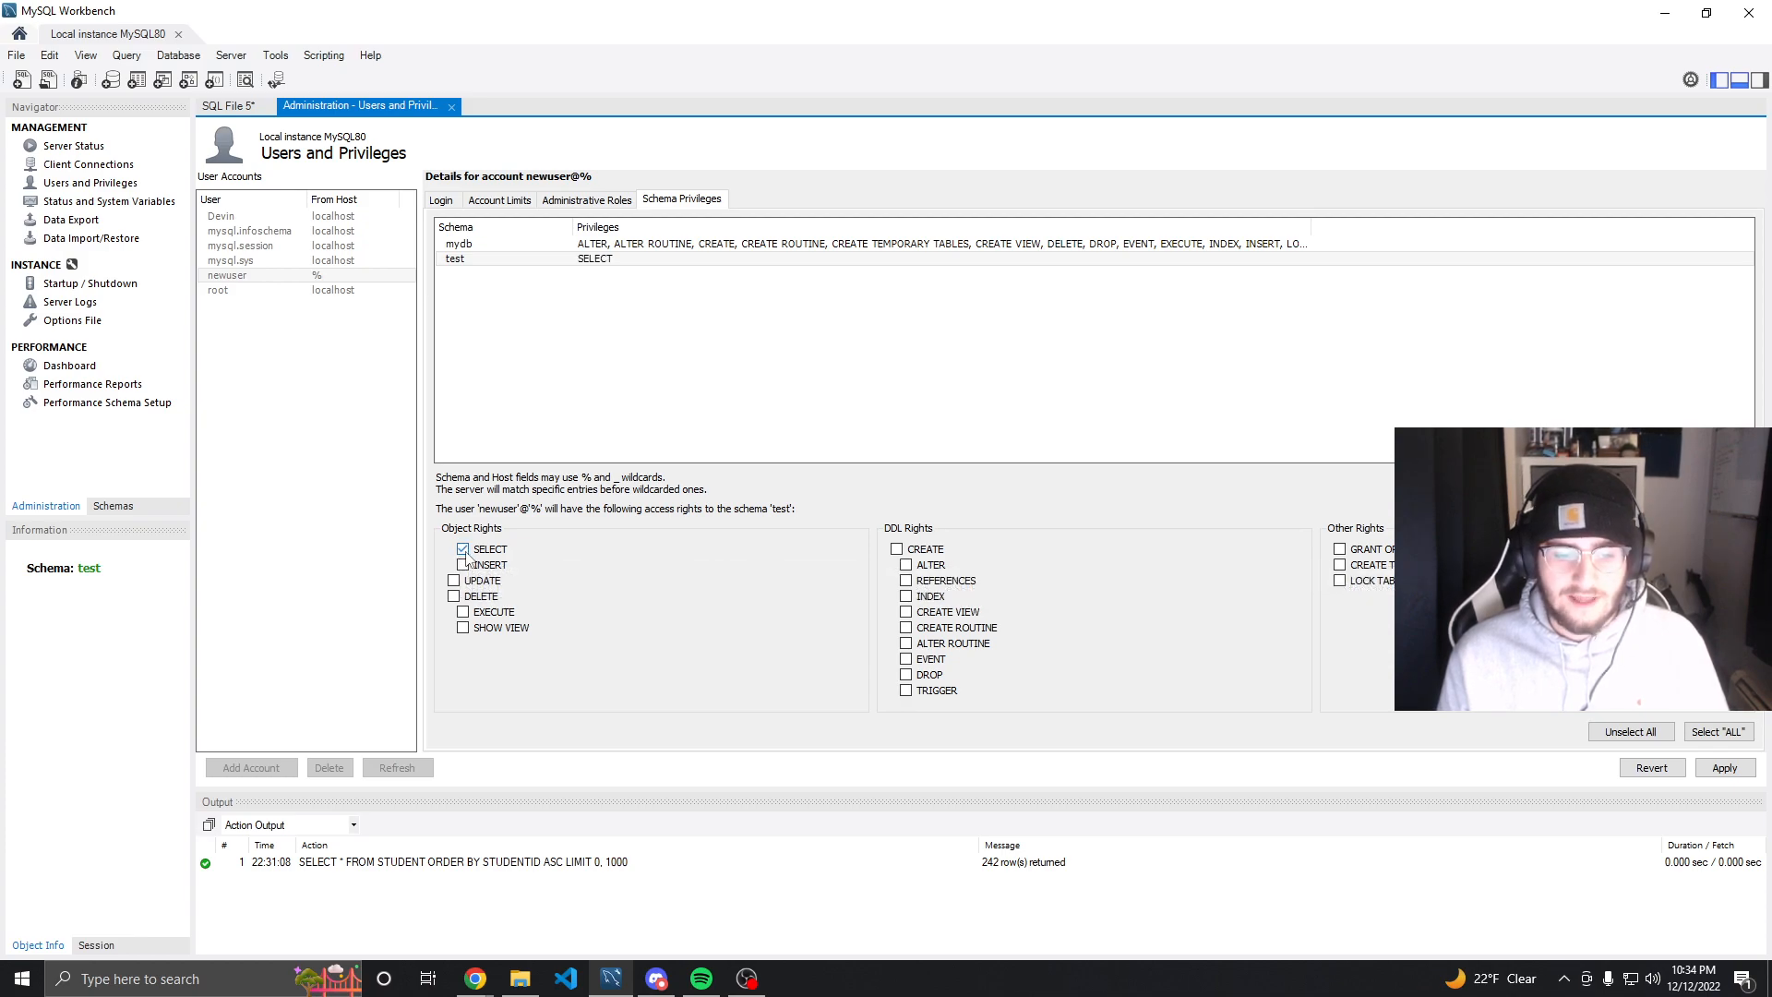
click(1724, 769)
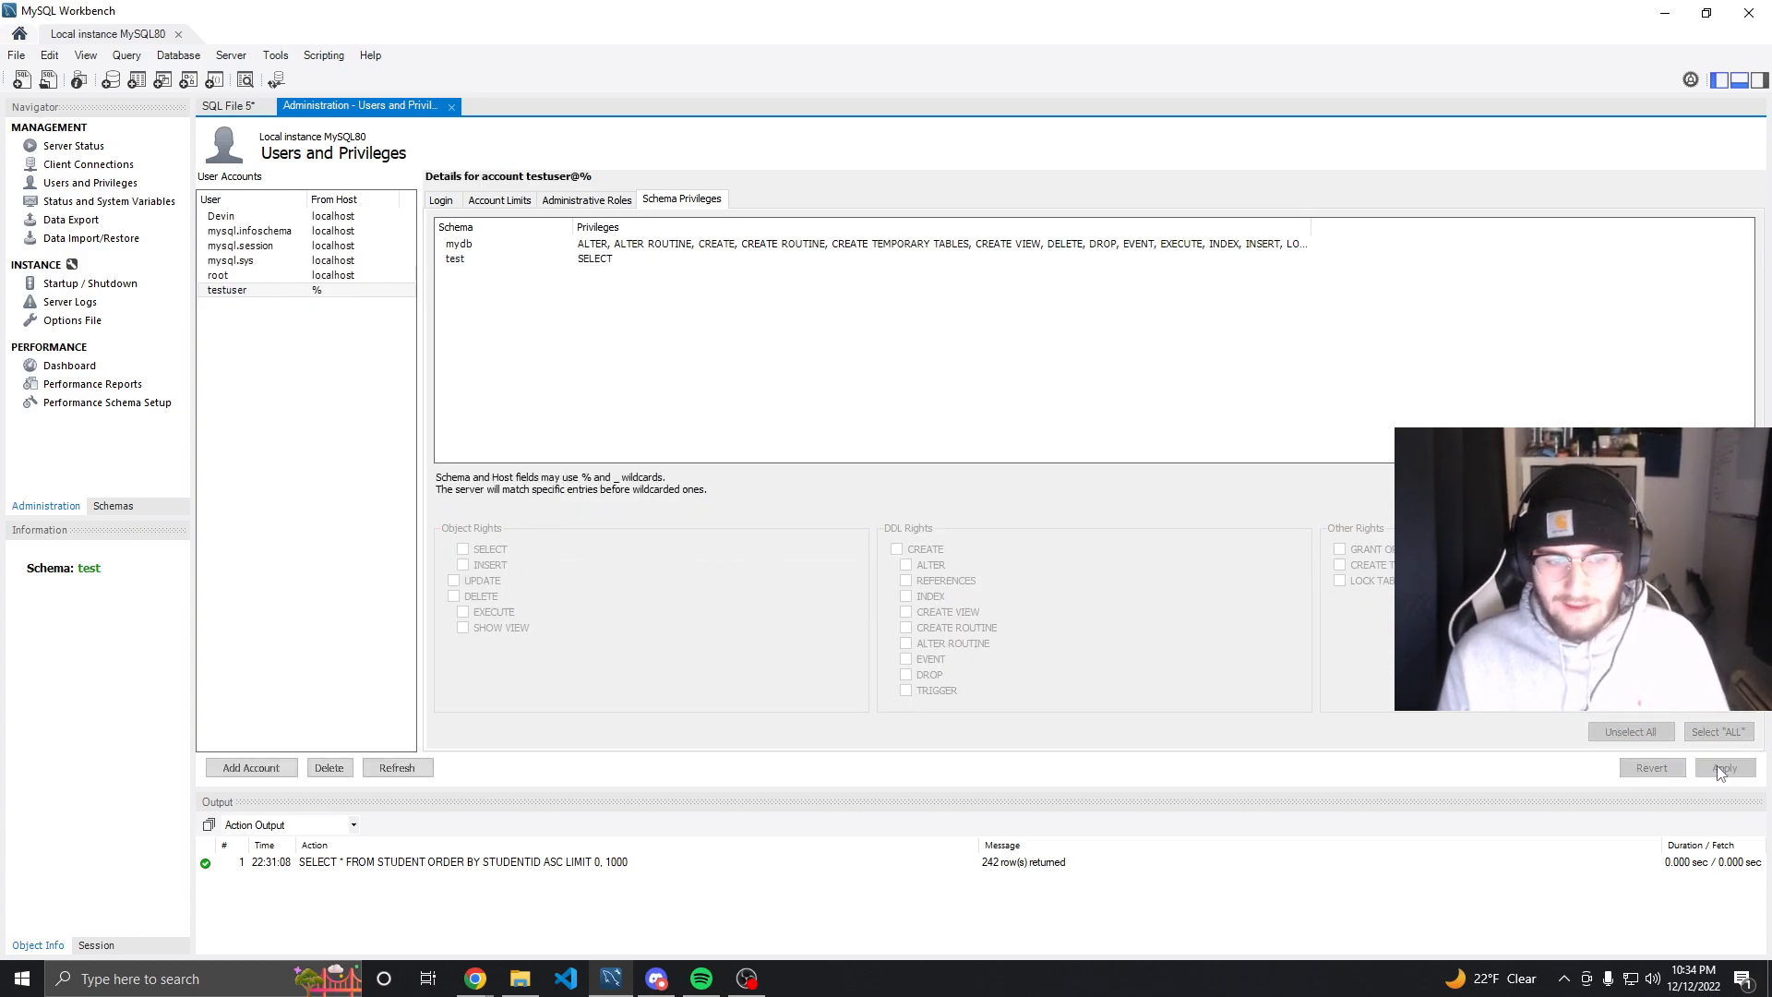
Review the saved testuser account's login, limits, administrative roles and schema privileges, and refresh the account list
click(253, 291)
click(442, 201)
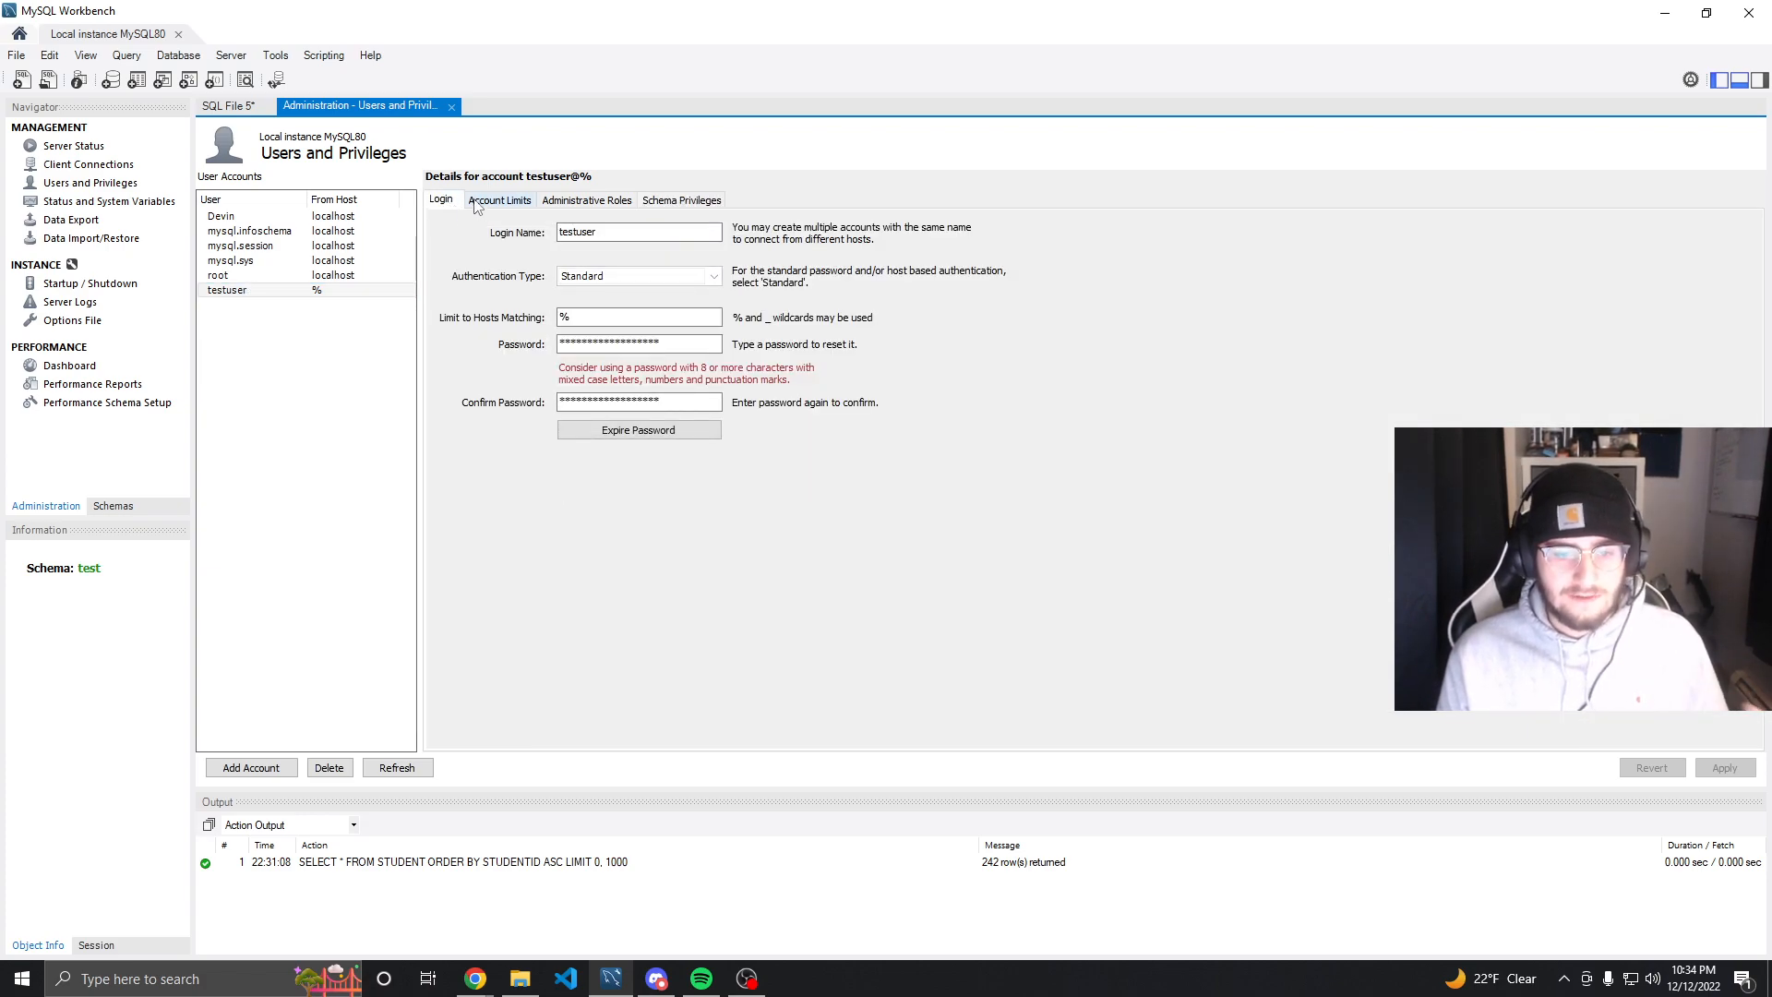
click(517, 205)
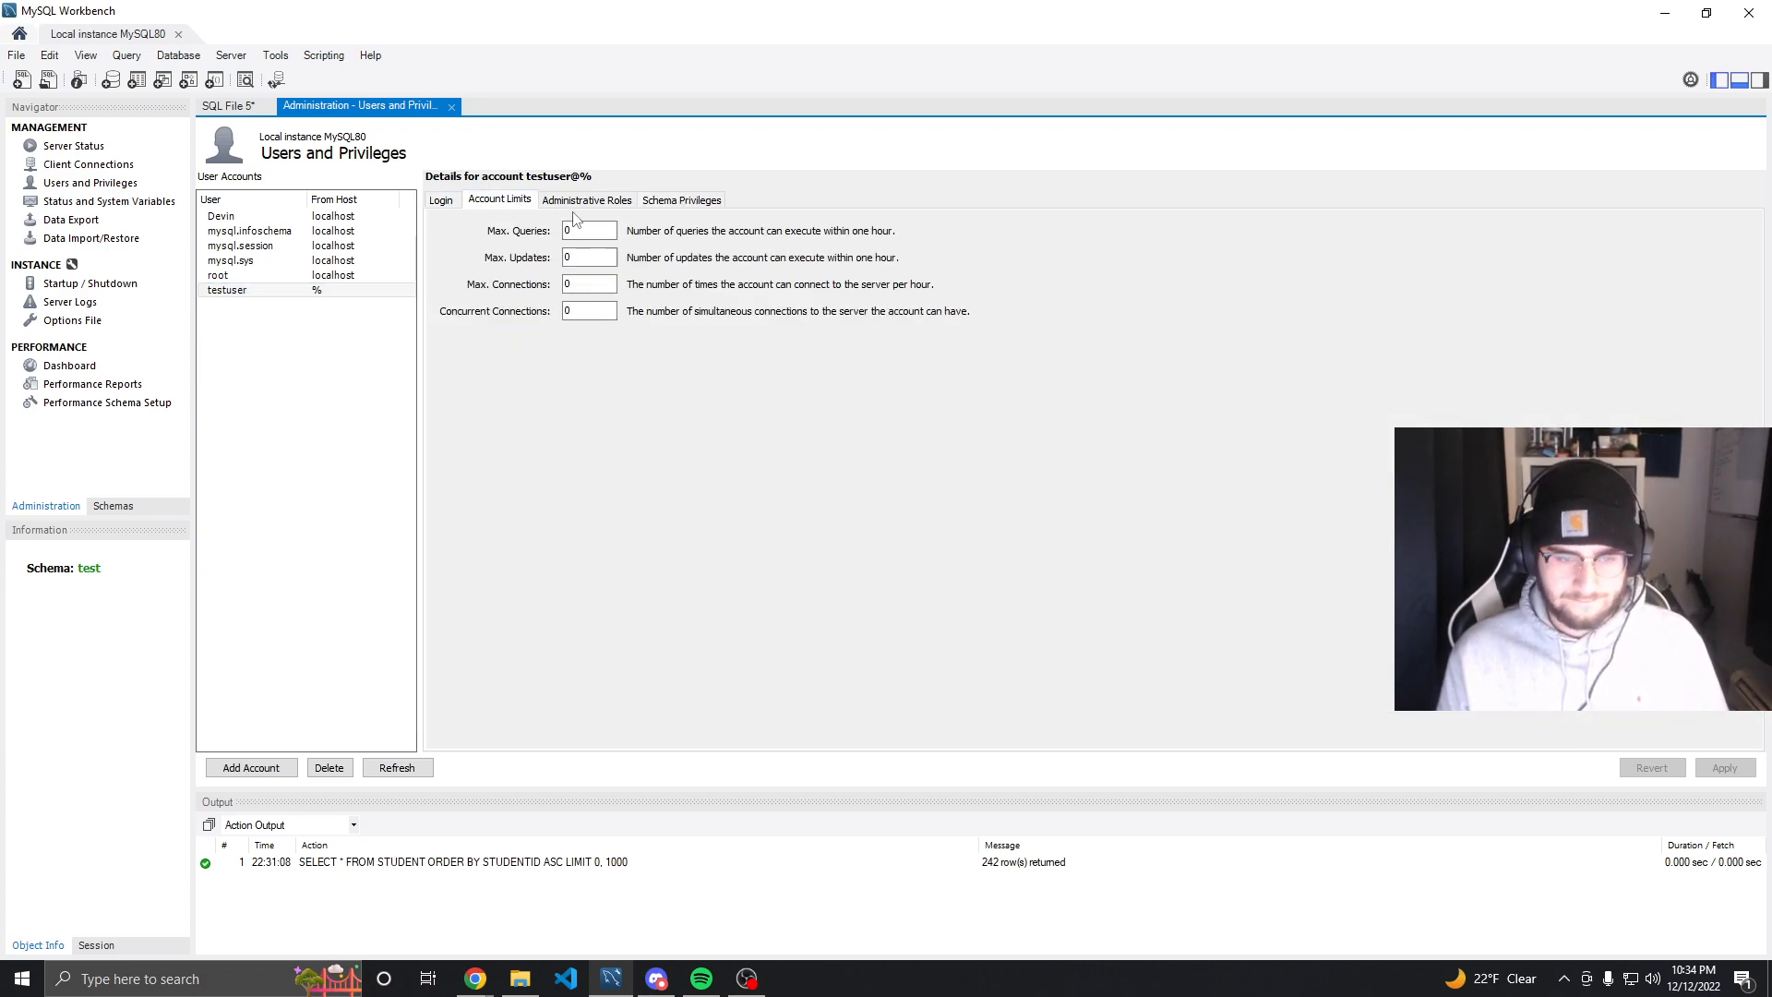
click(583, 203)
click(685, 203)
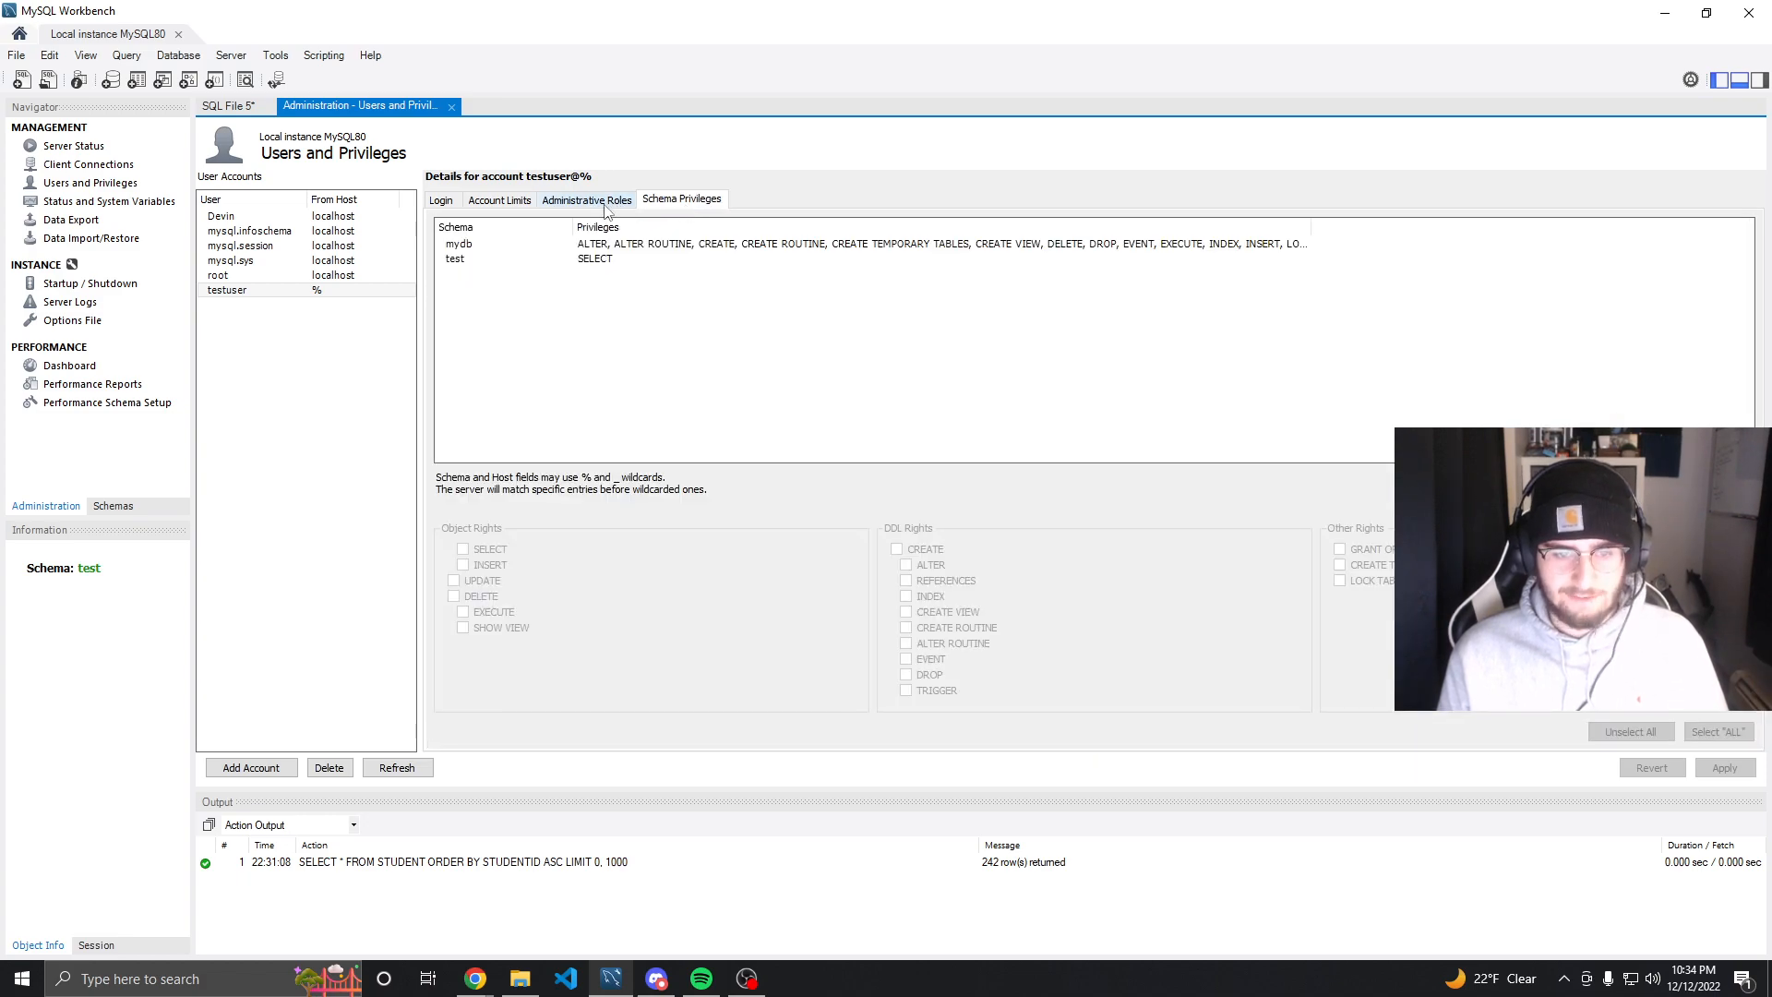
click(397, 768)
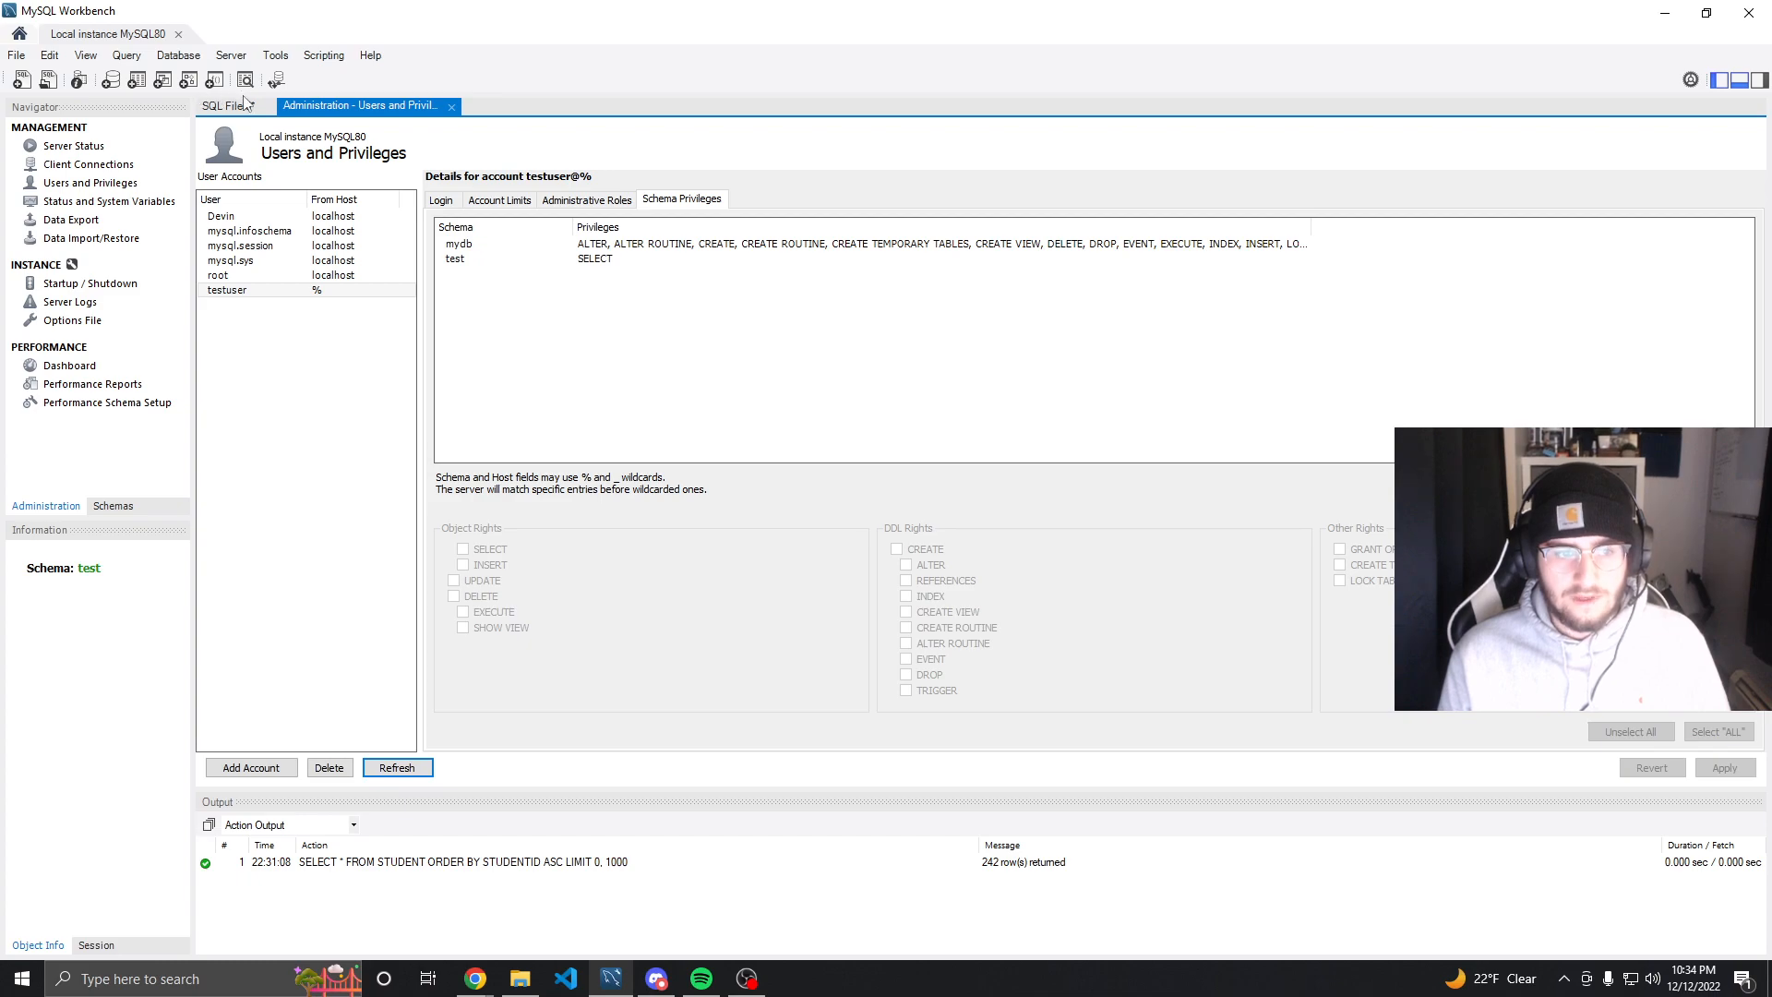
Create a new connection named Test that logs in with the username testuser
click(178, 35)
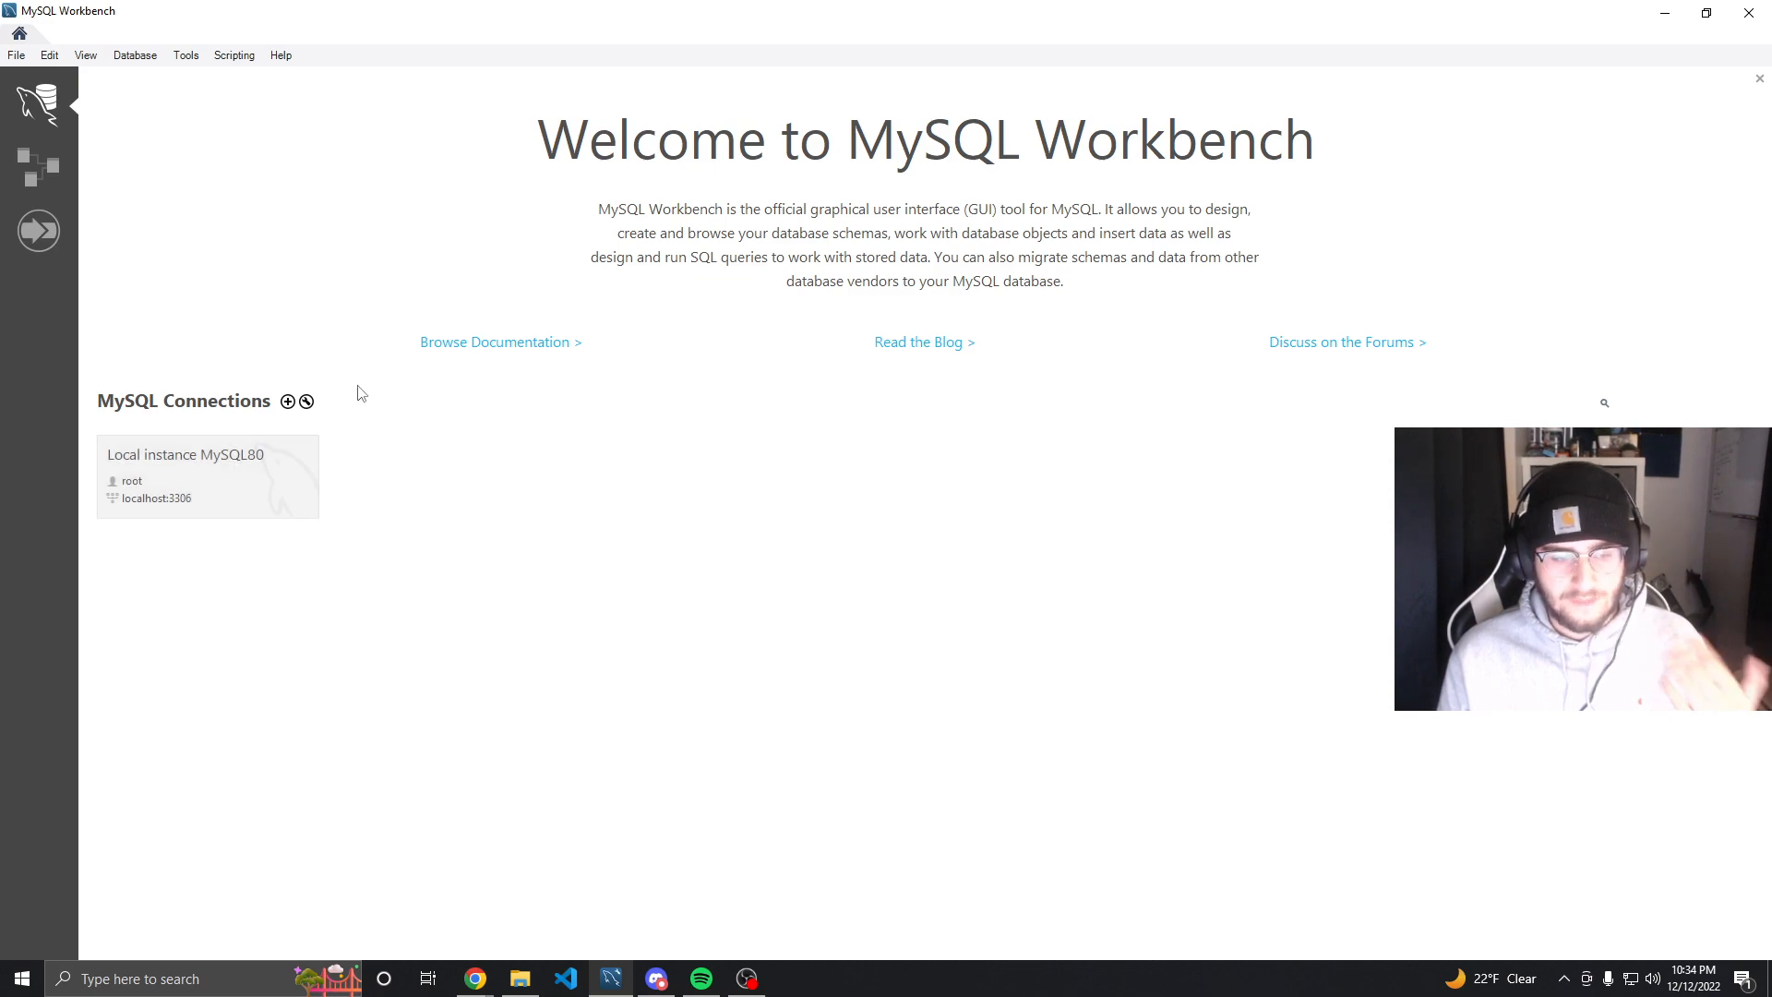
click(288, 403)
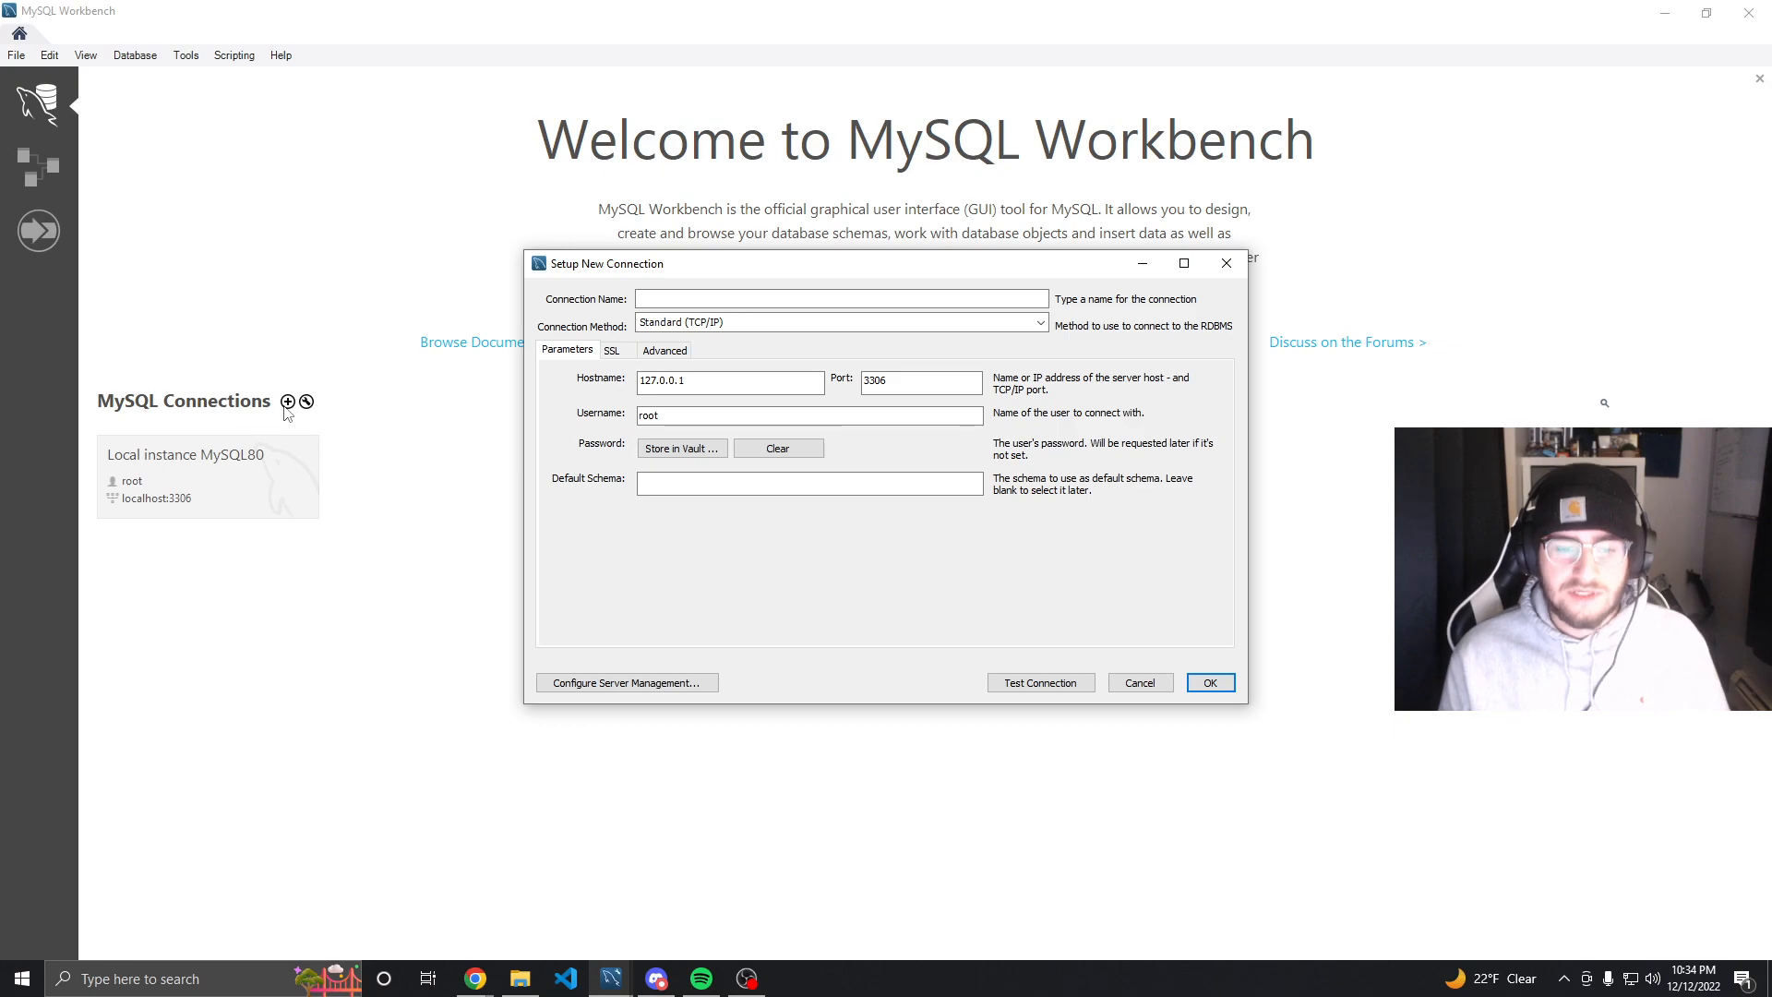
click(821, 295)
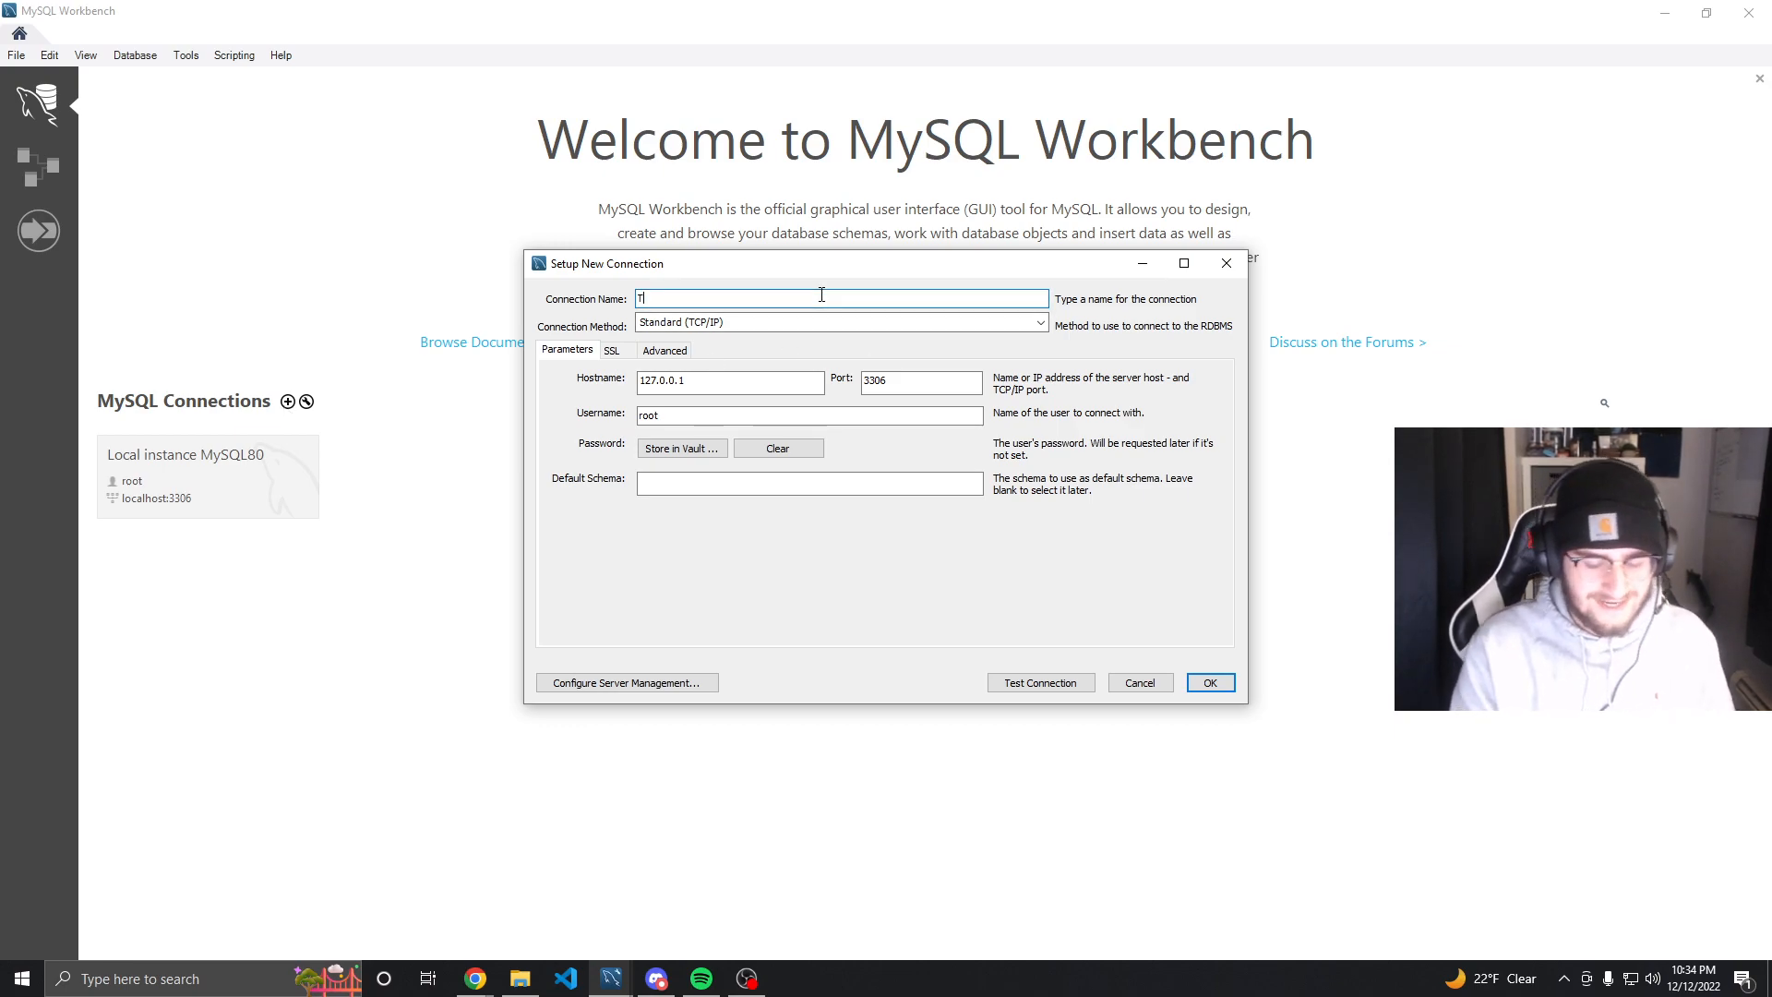
click(729, 416)
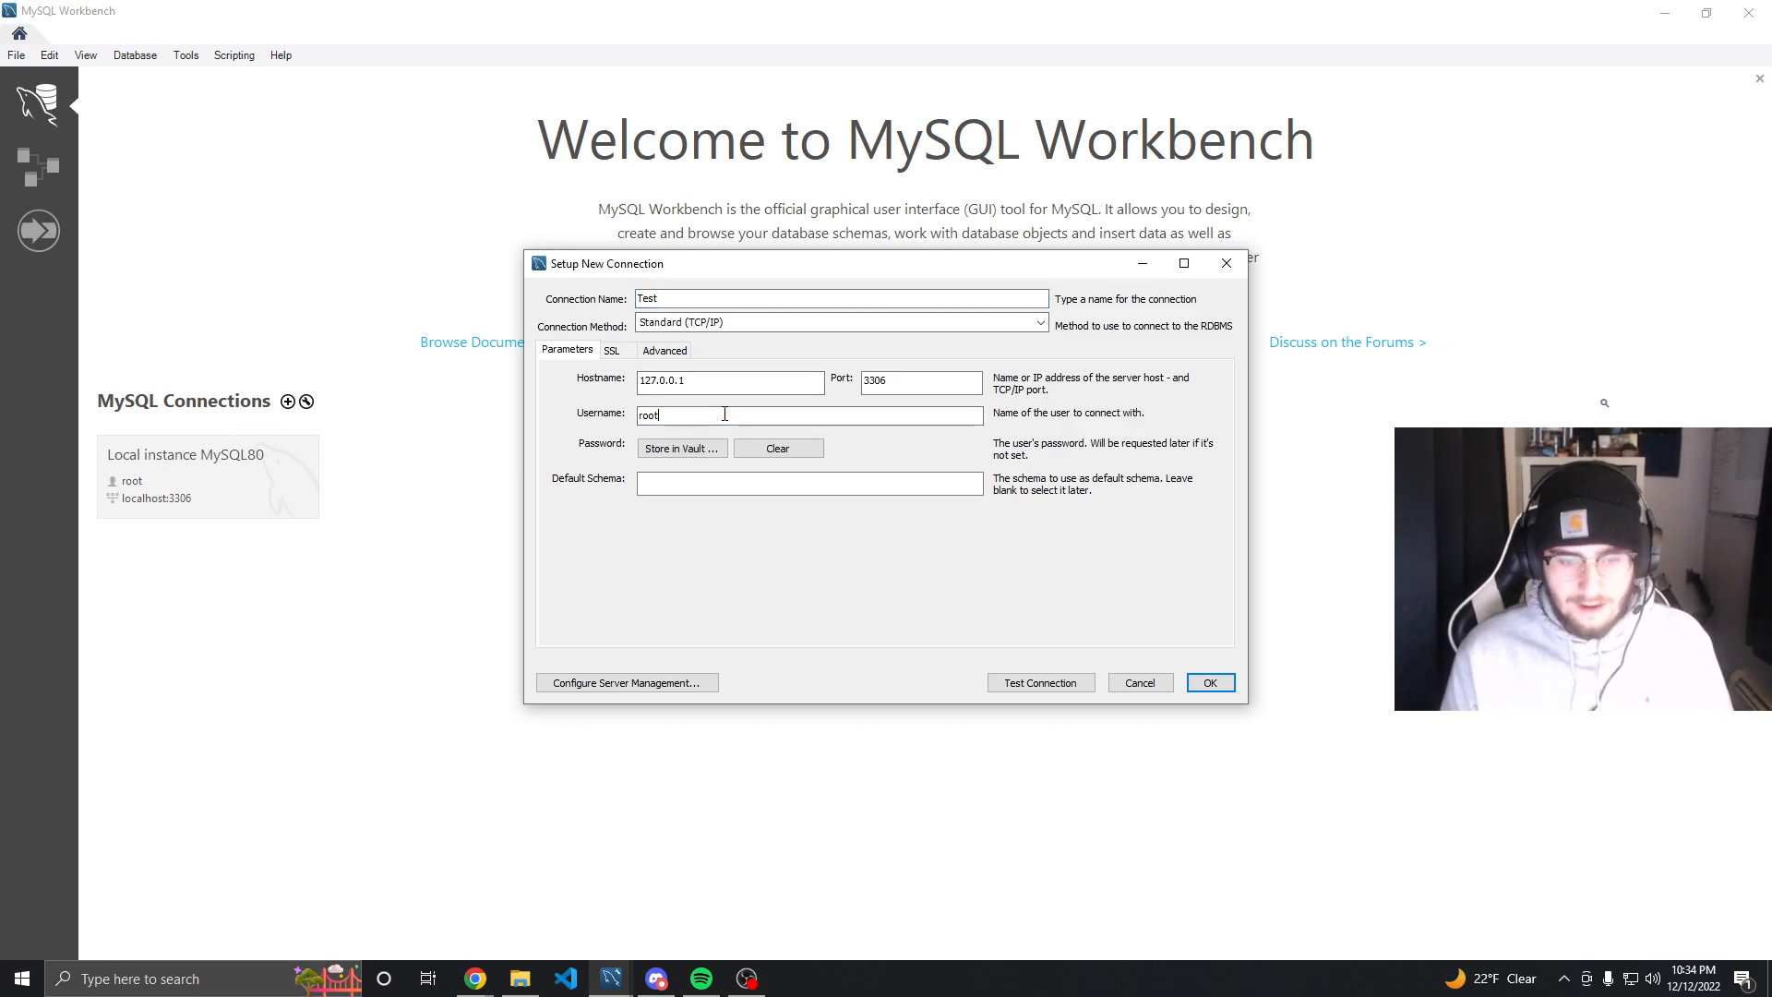
key(BackSpace)
key(BackSpace)
key(BackSpace)
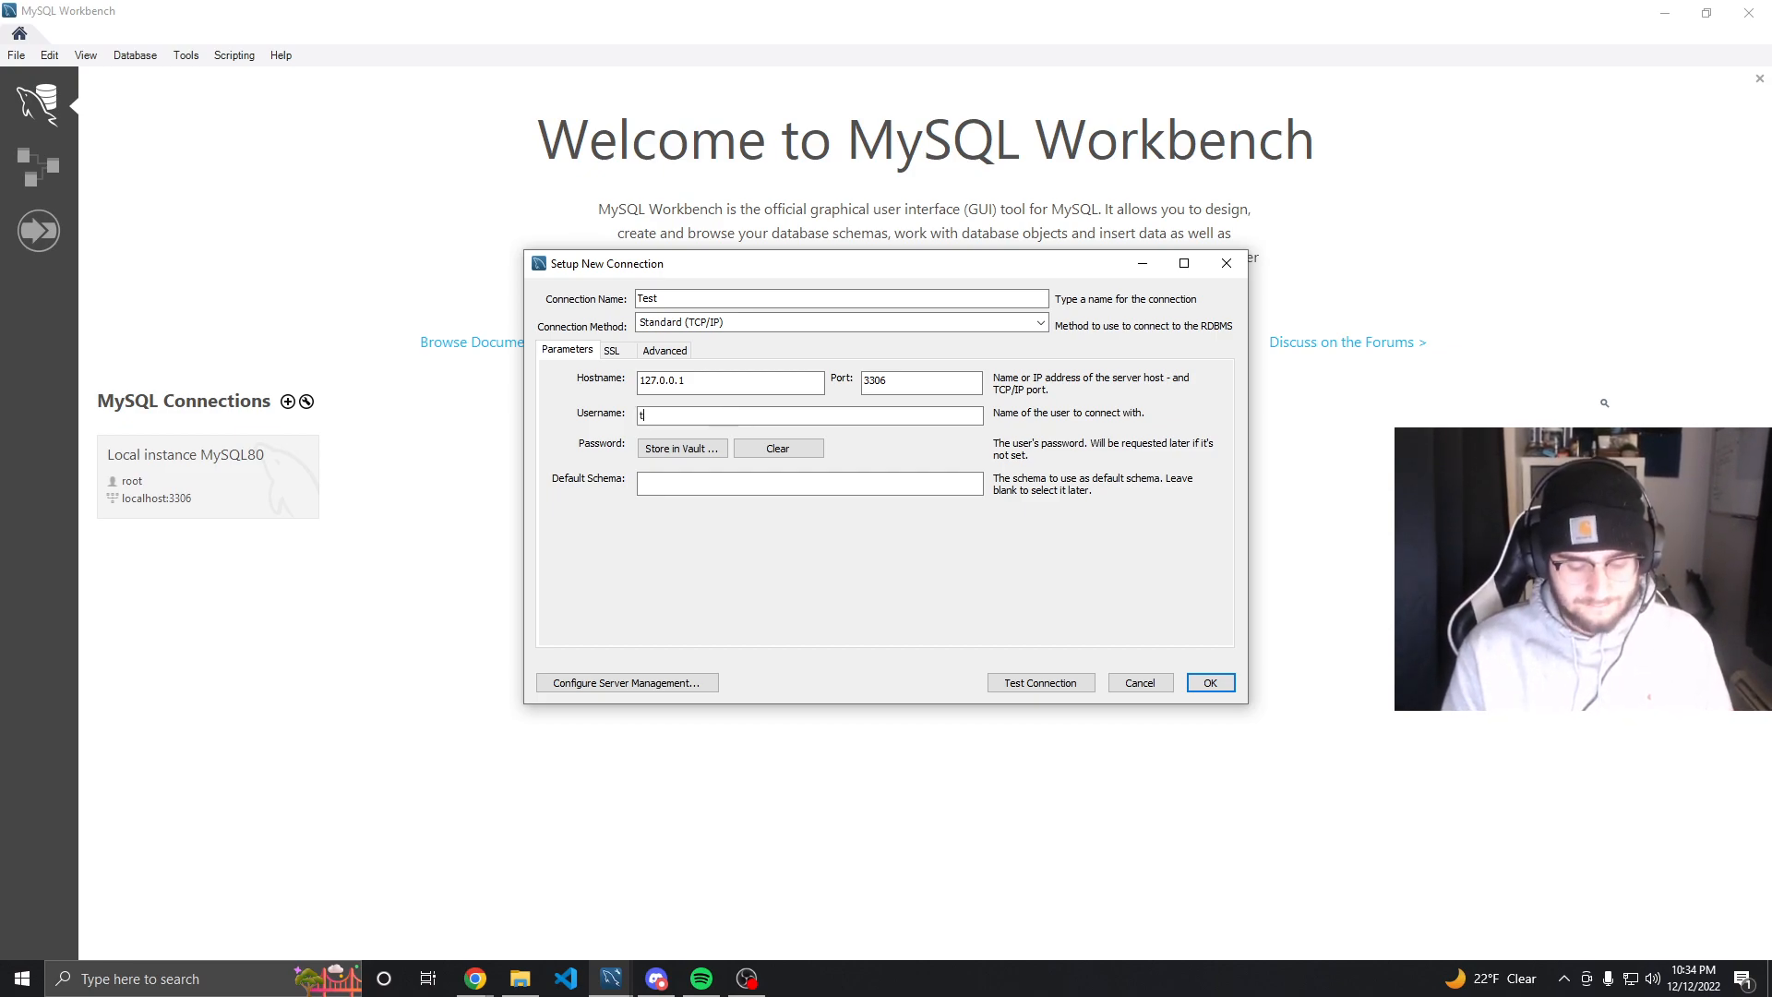
text(testuser)
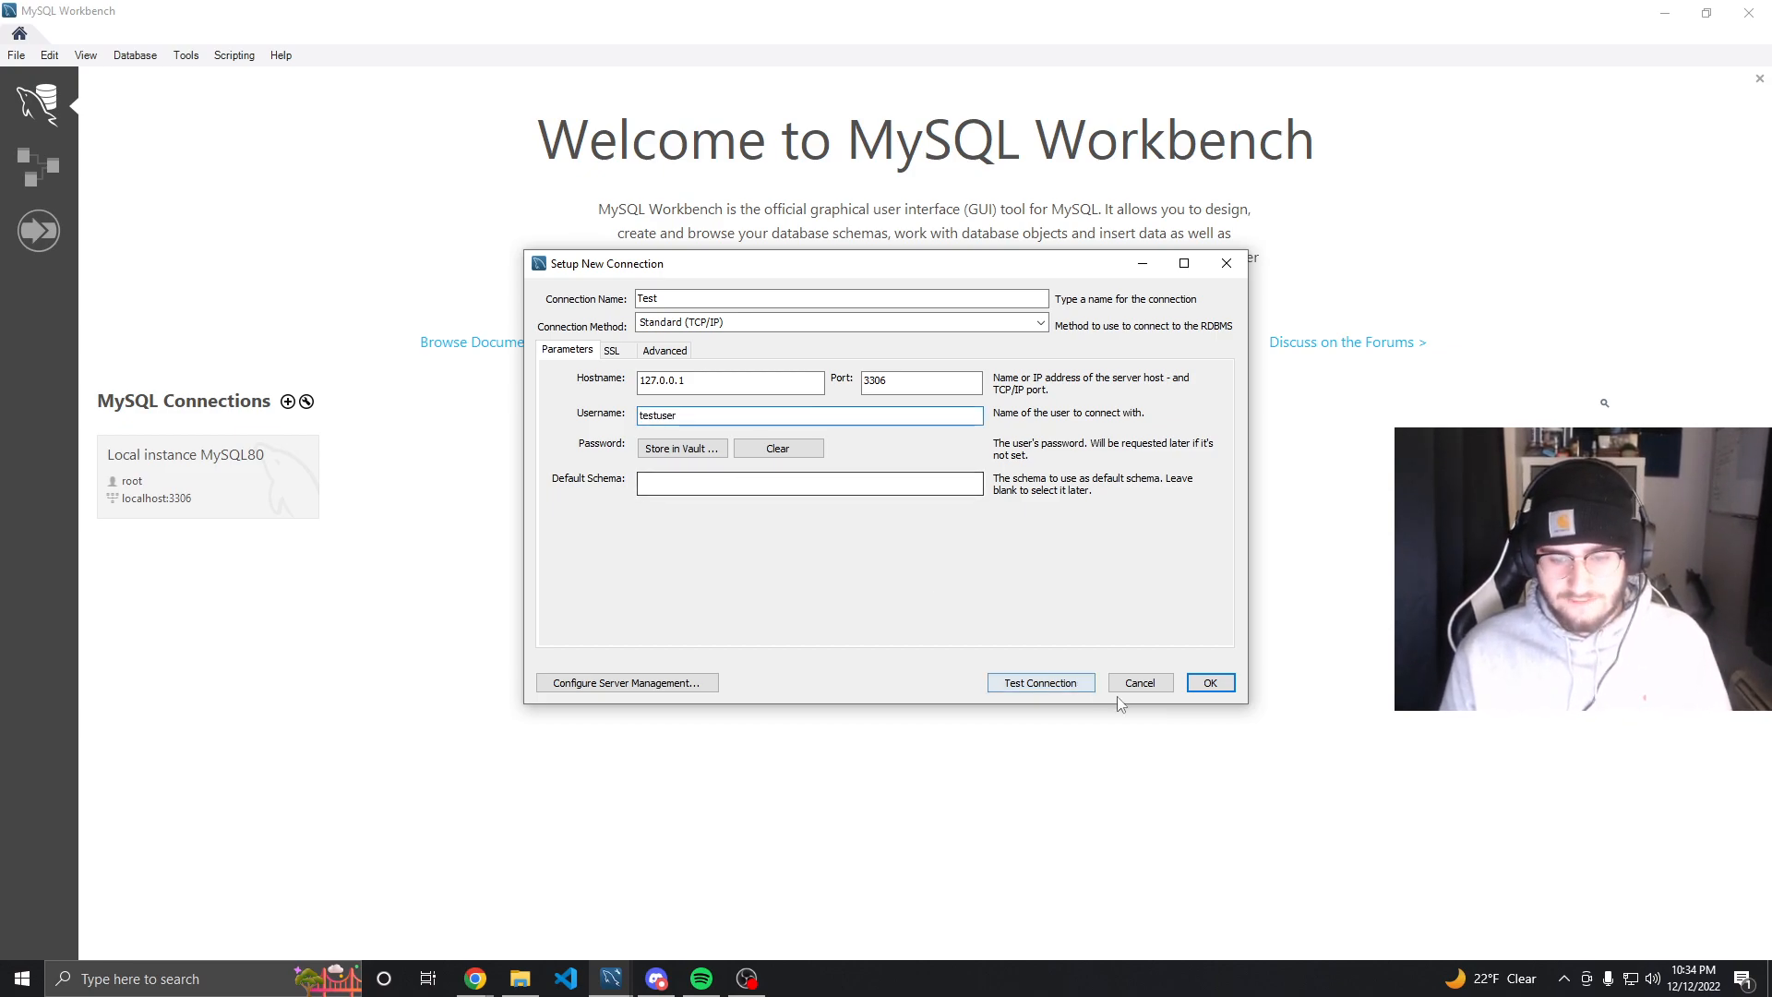
click(1217, 688)
Open the Test connection by entering the testuser account password, and show the schema list
click(406, 503)
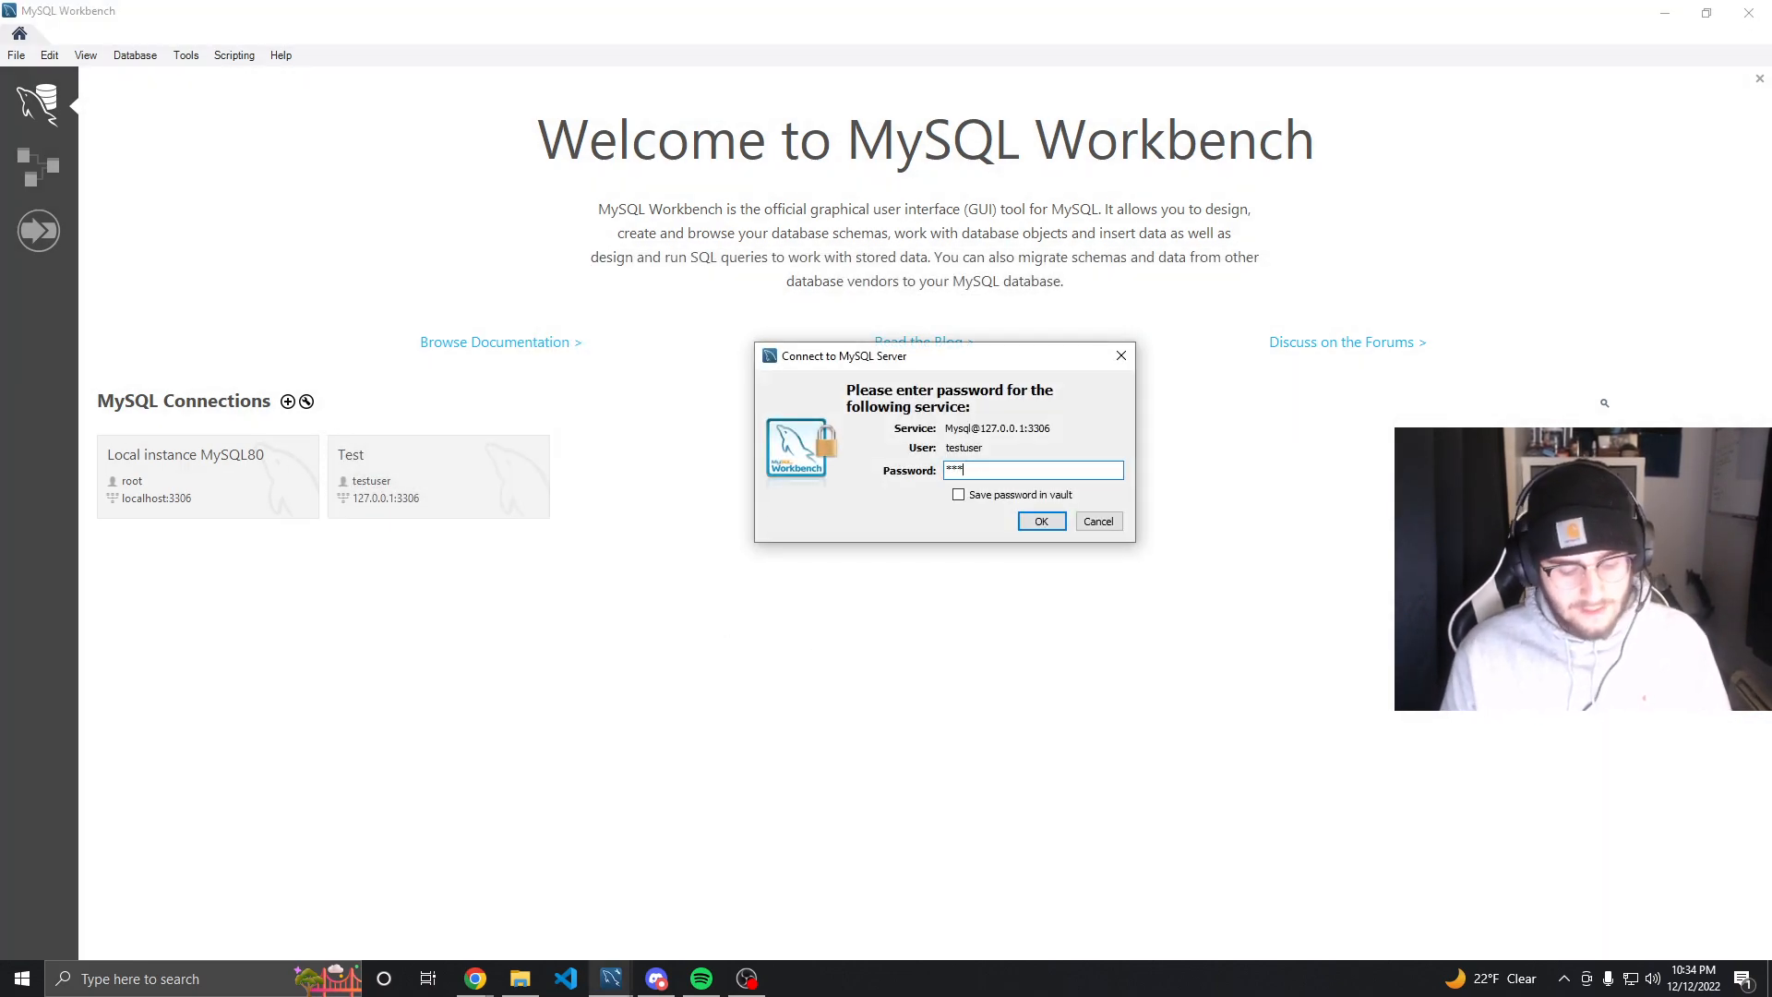
click(1042, 521)
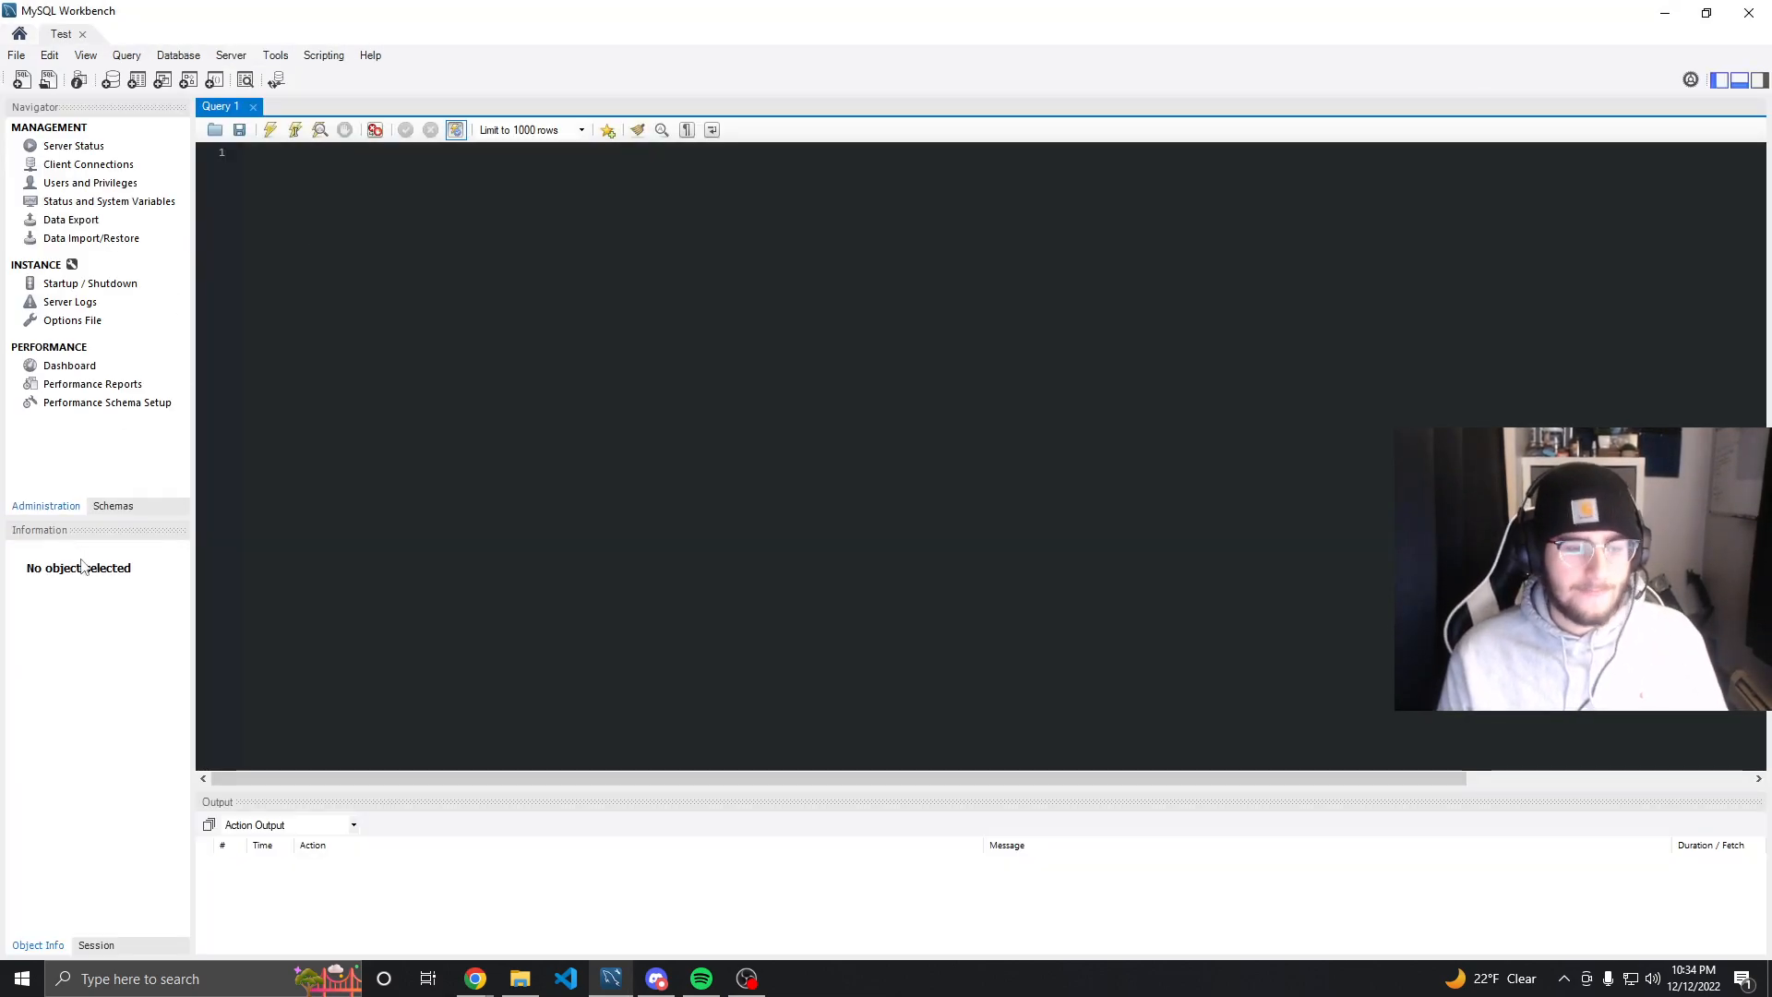
click(109, 508)
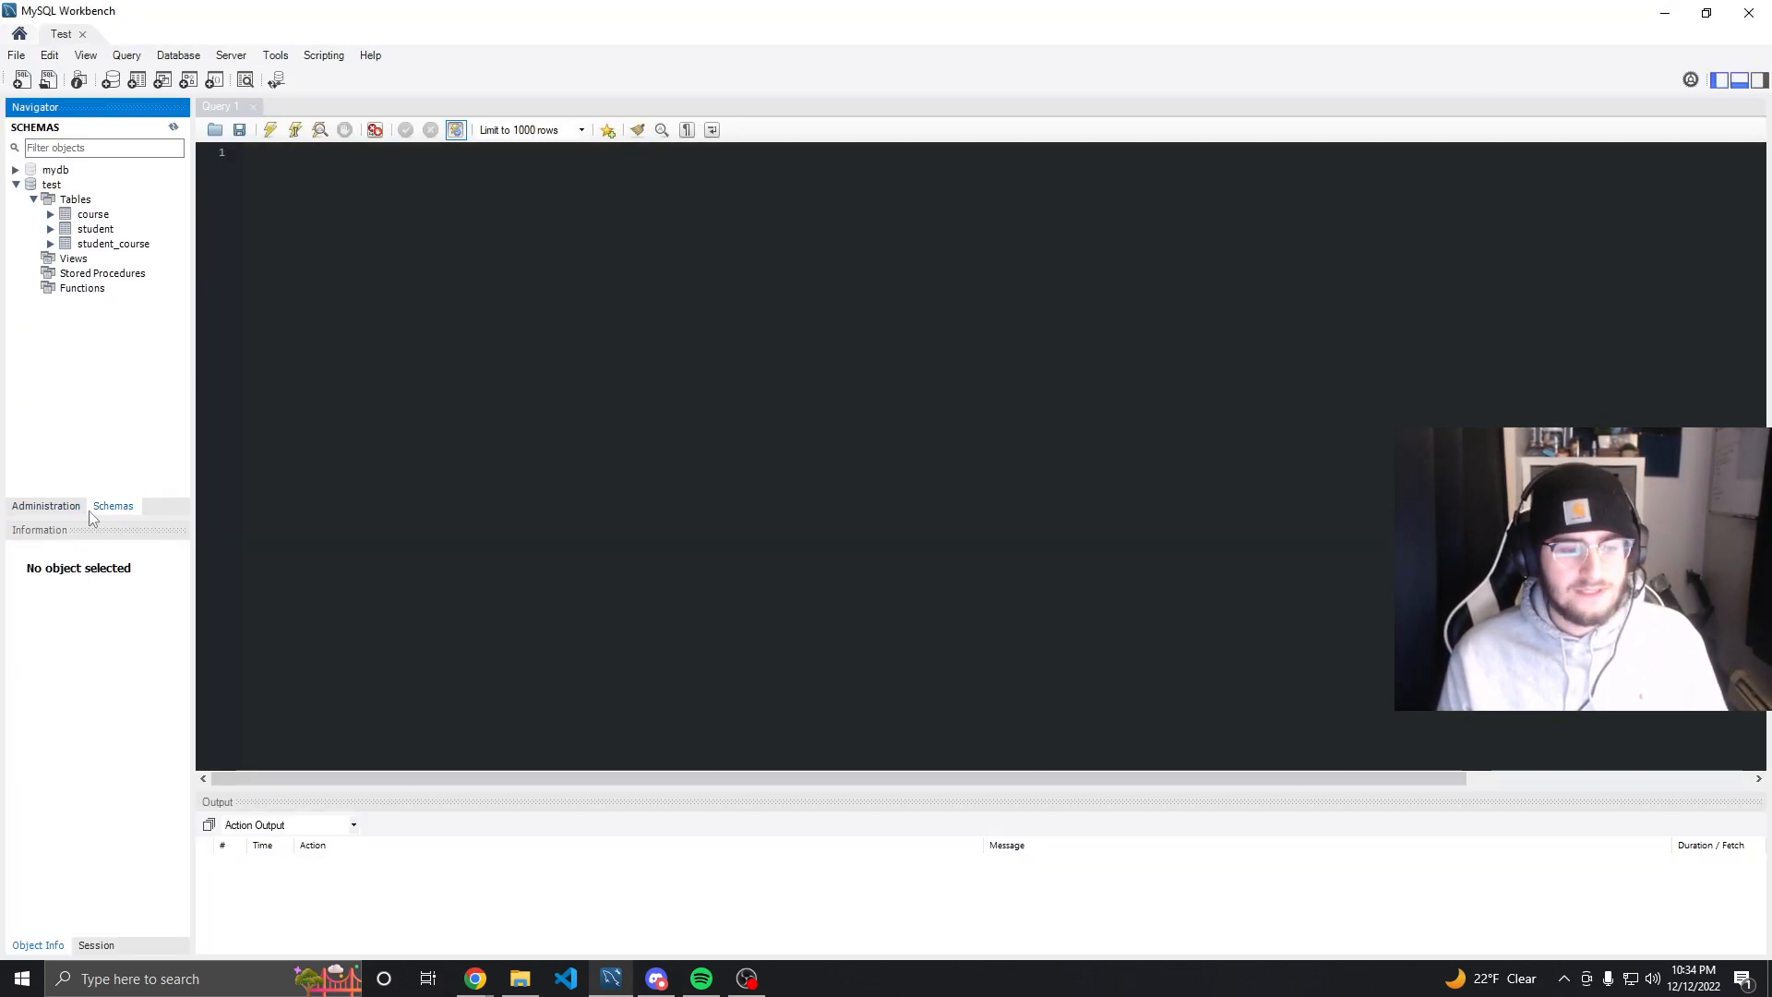
click(16, 185)
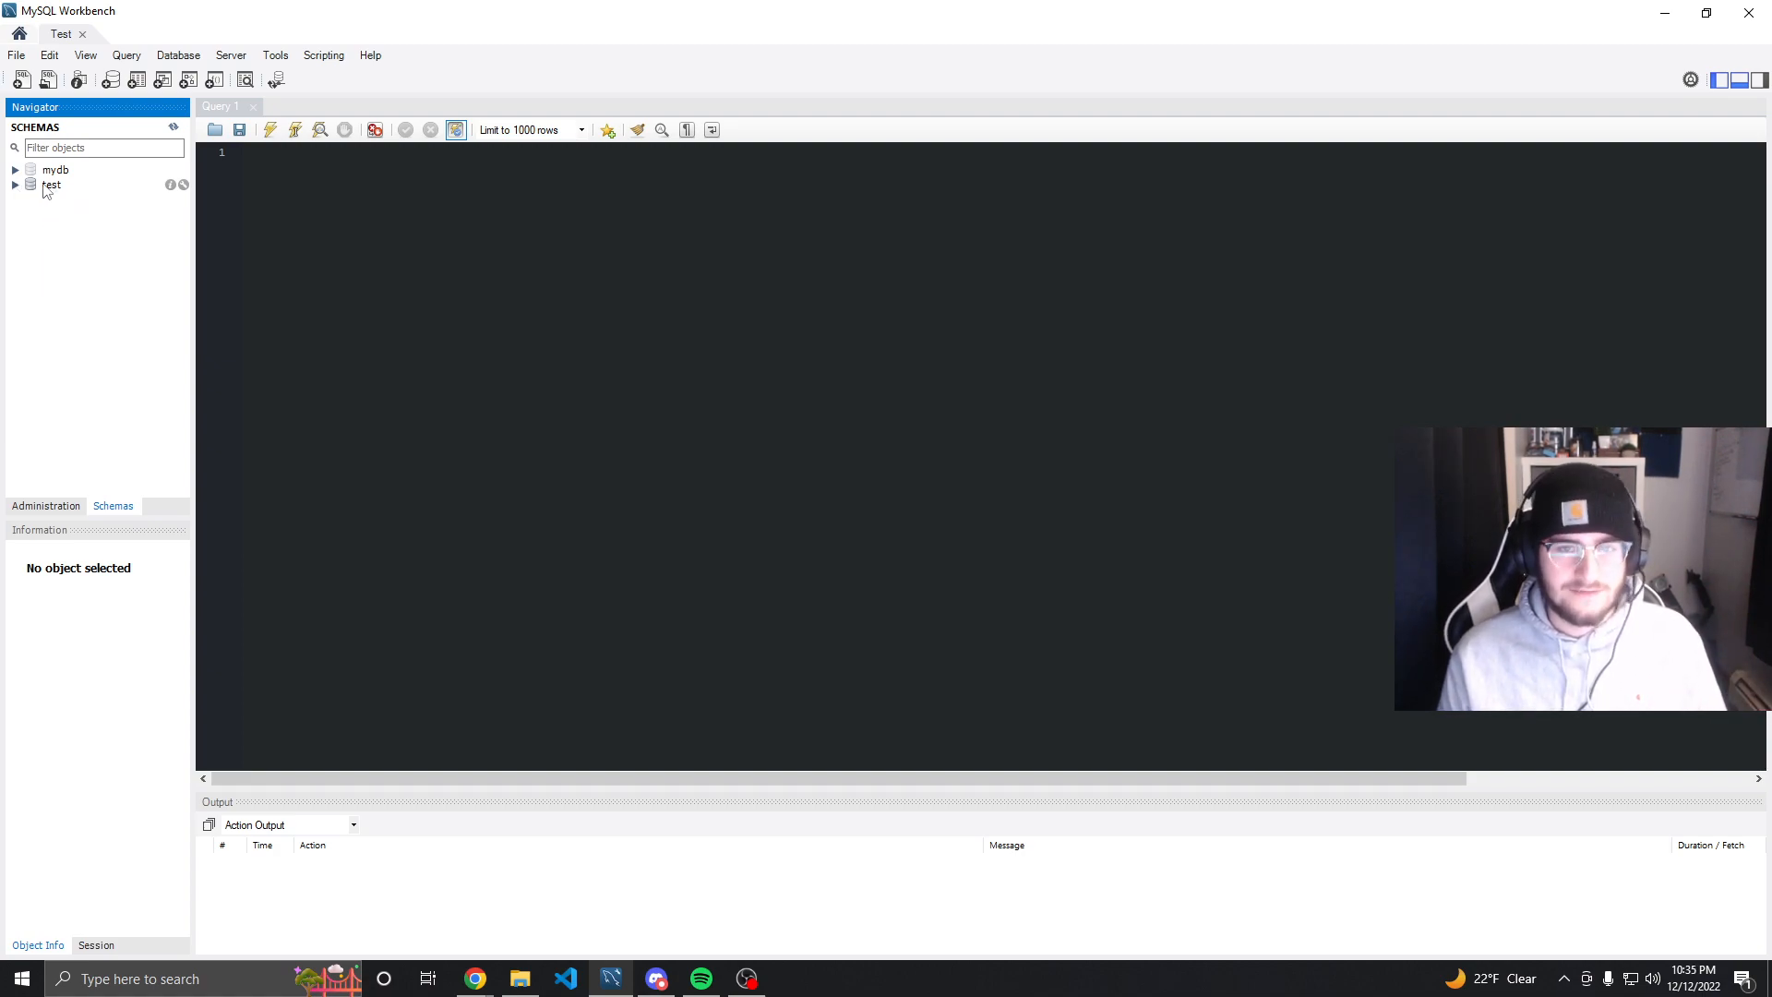
Run the query SELECT * FROM STUDENT; in the query editor with the mydb schema expanded
click(218, 114)
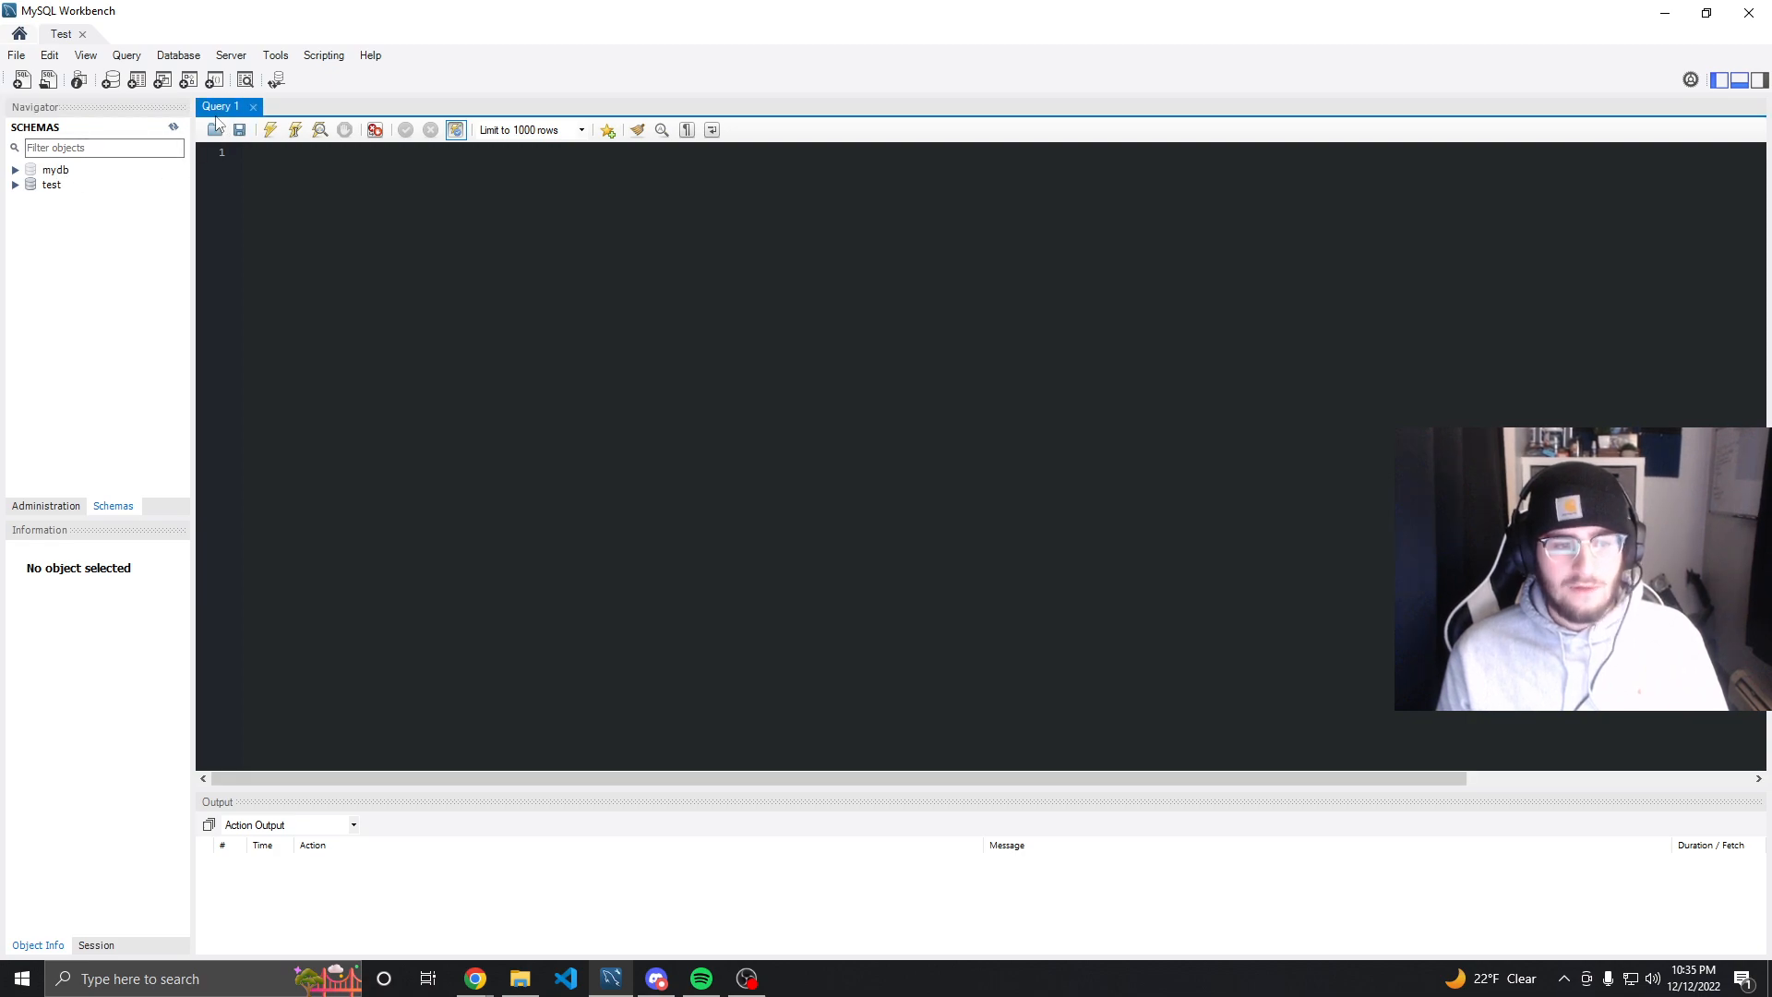
click(24, 171)
click(16, 172)
click(16, 172)
click(16, 172)
click(399, 231)
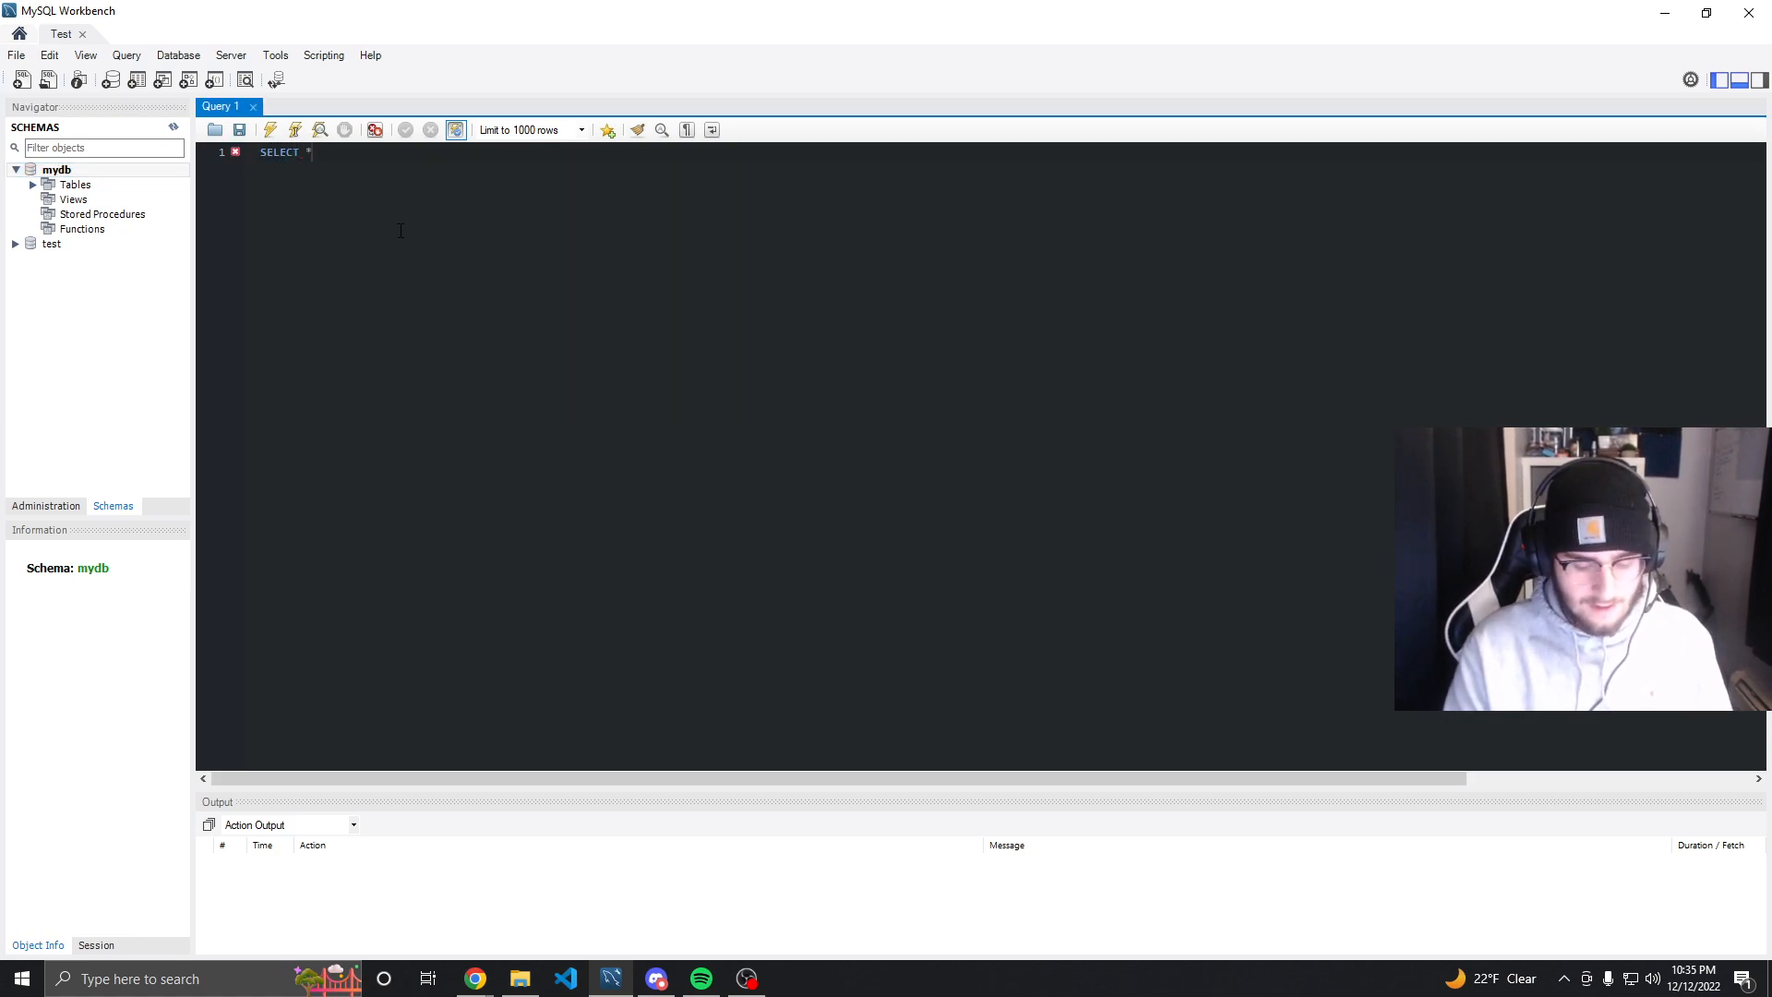
text(SELECT * FROM STUDENT)
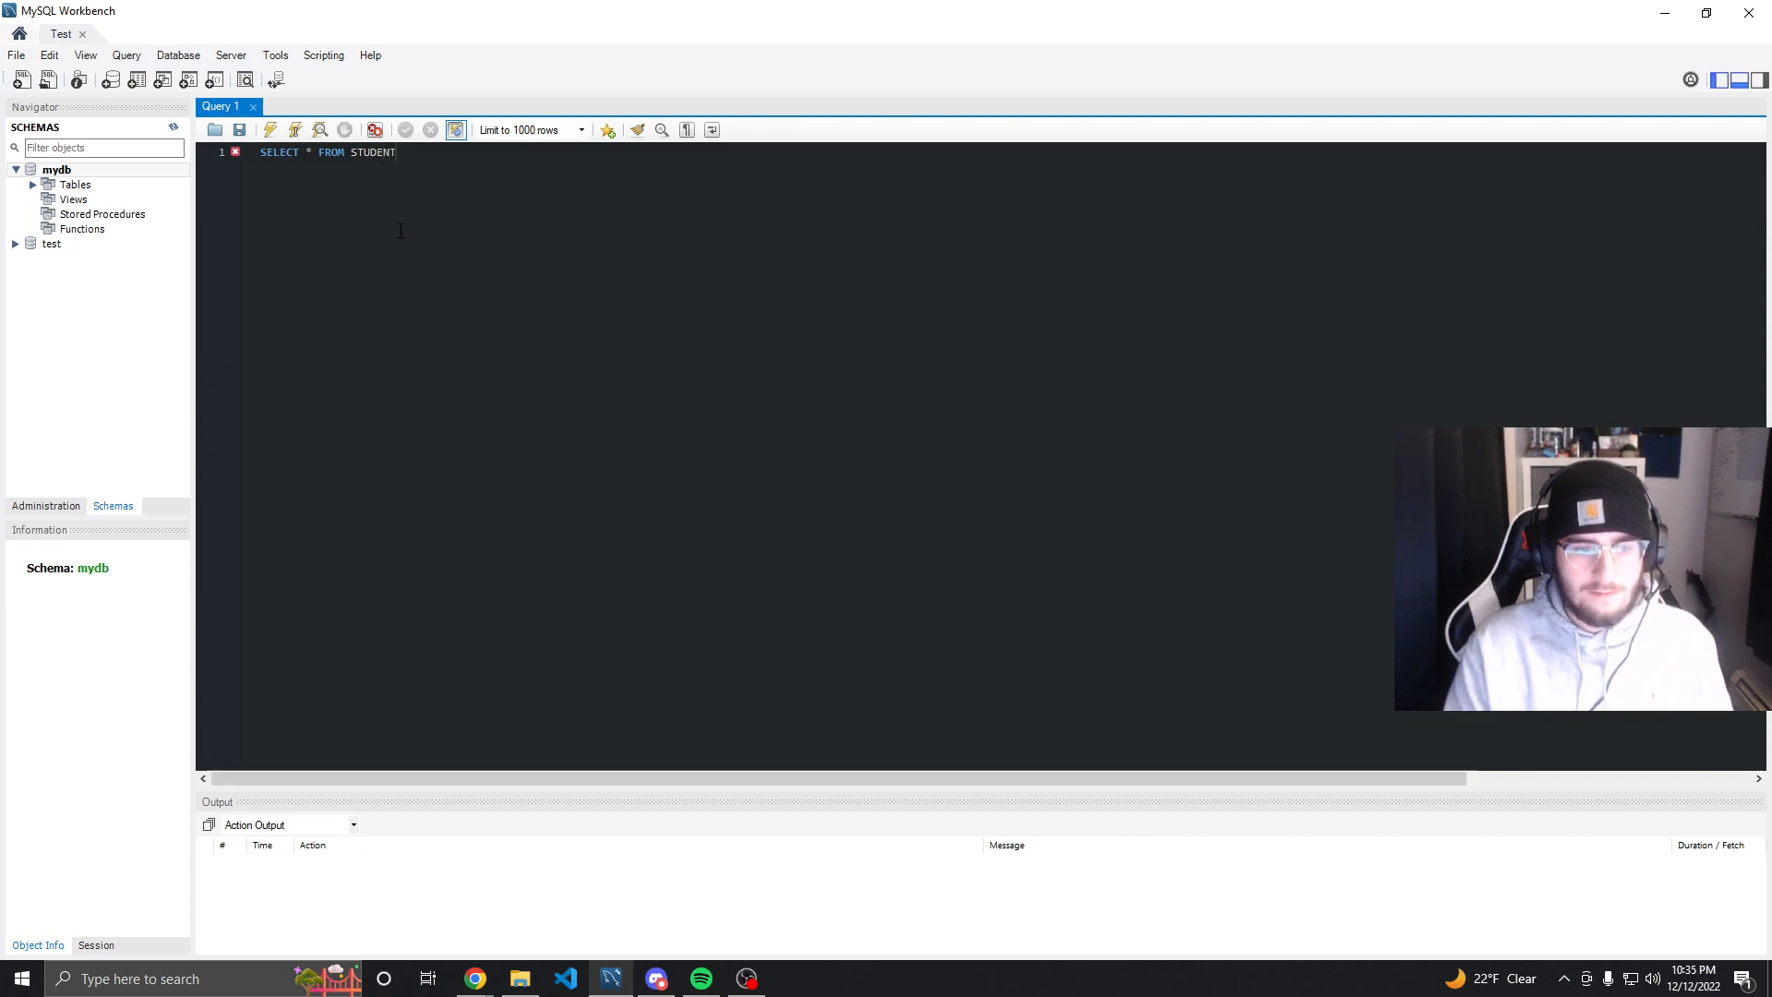
text(;)
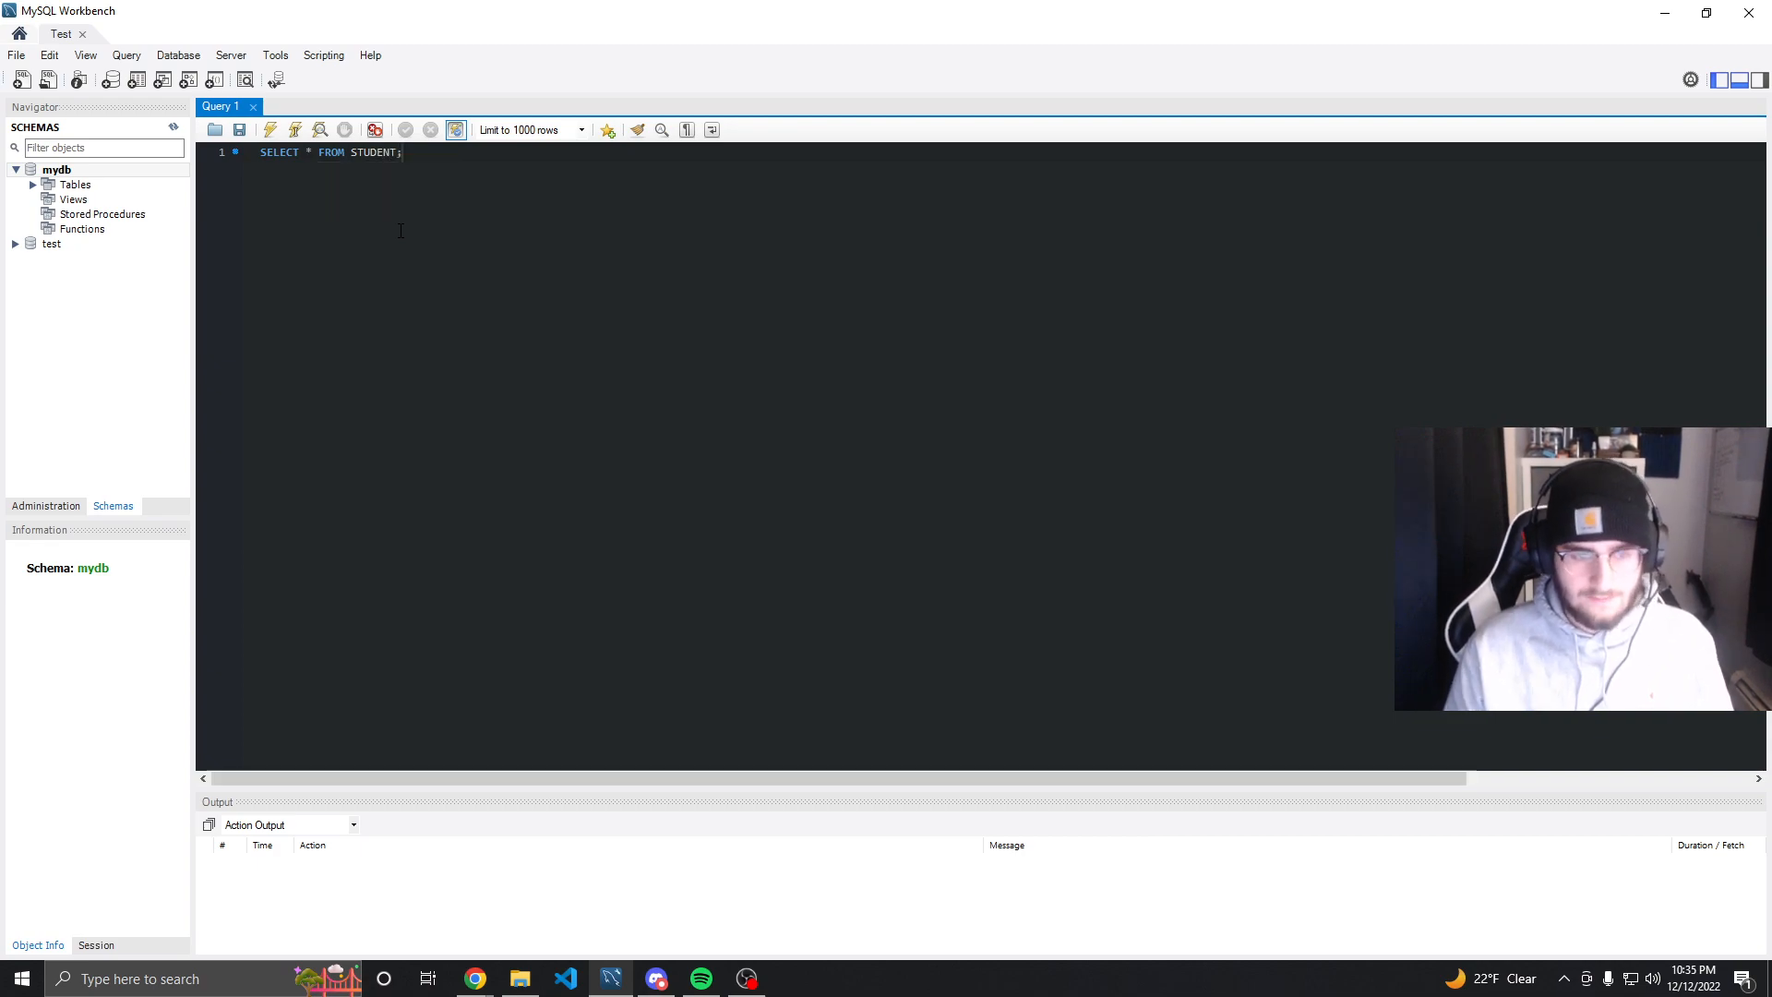
click(269, 129)
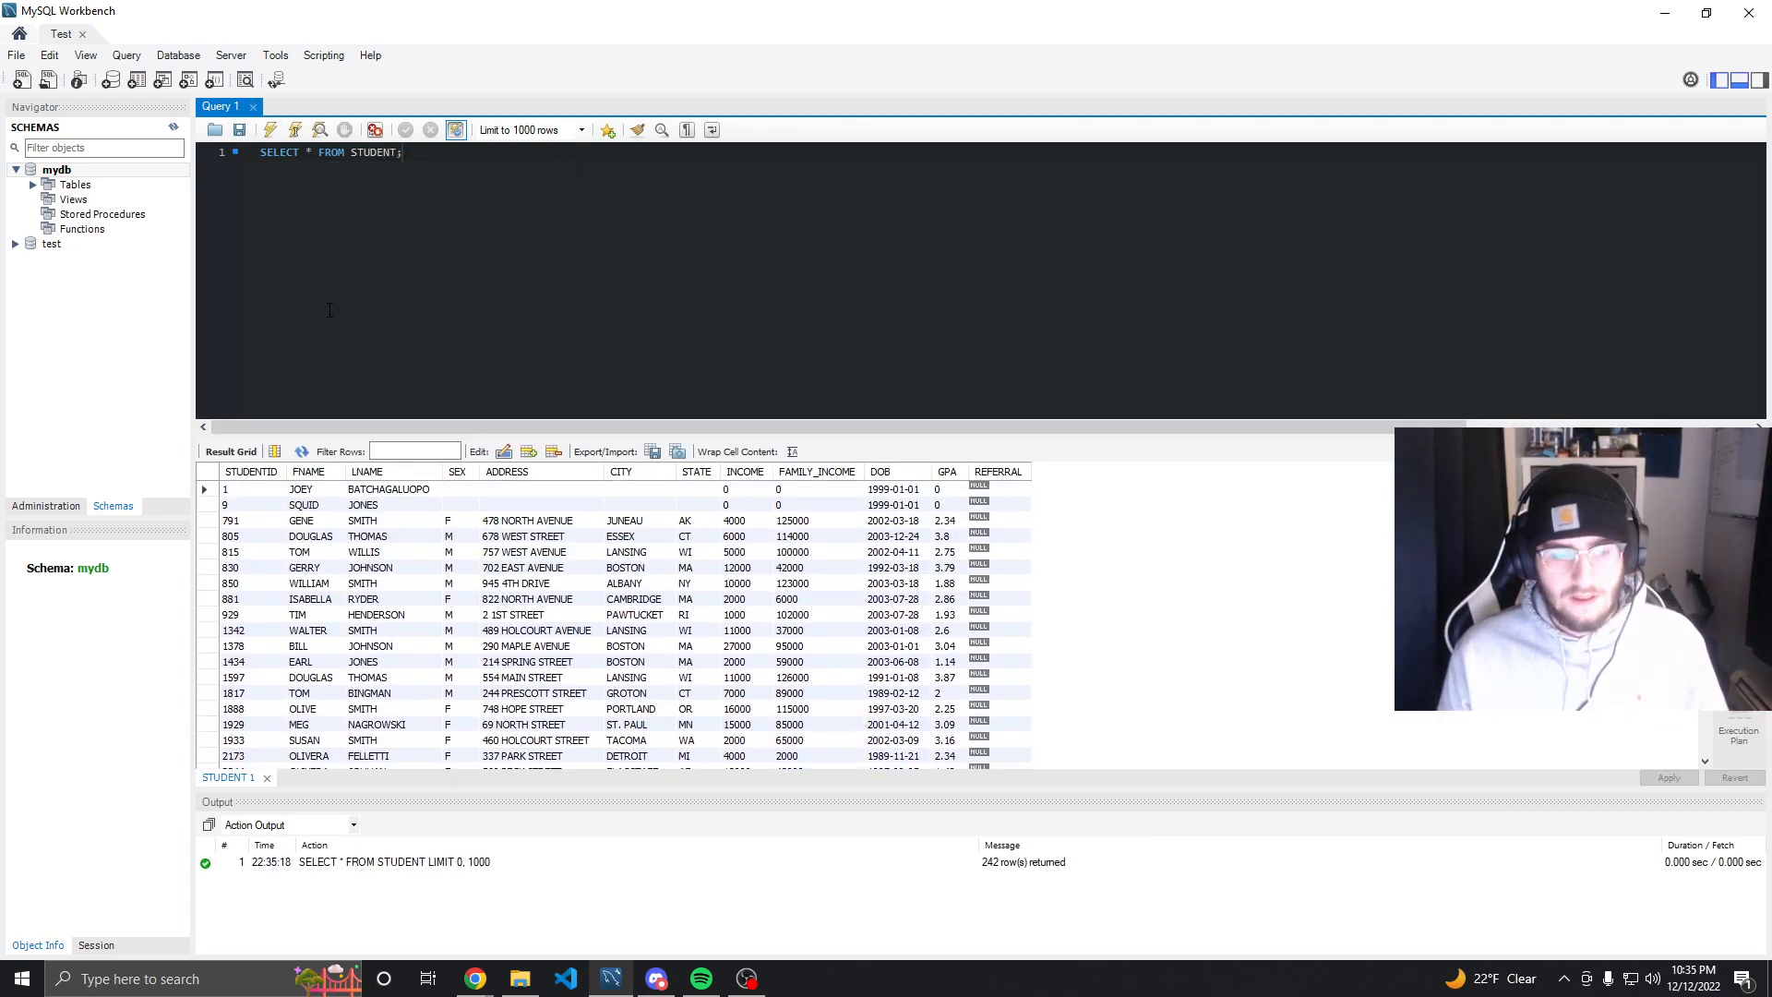
Set test as the default schema and rerun the student query
double_click(46, 249)
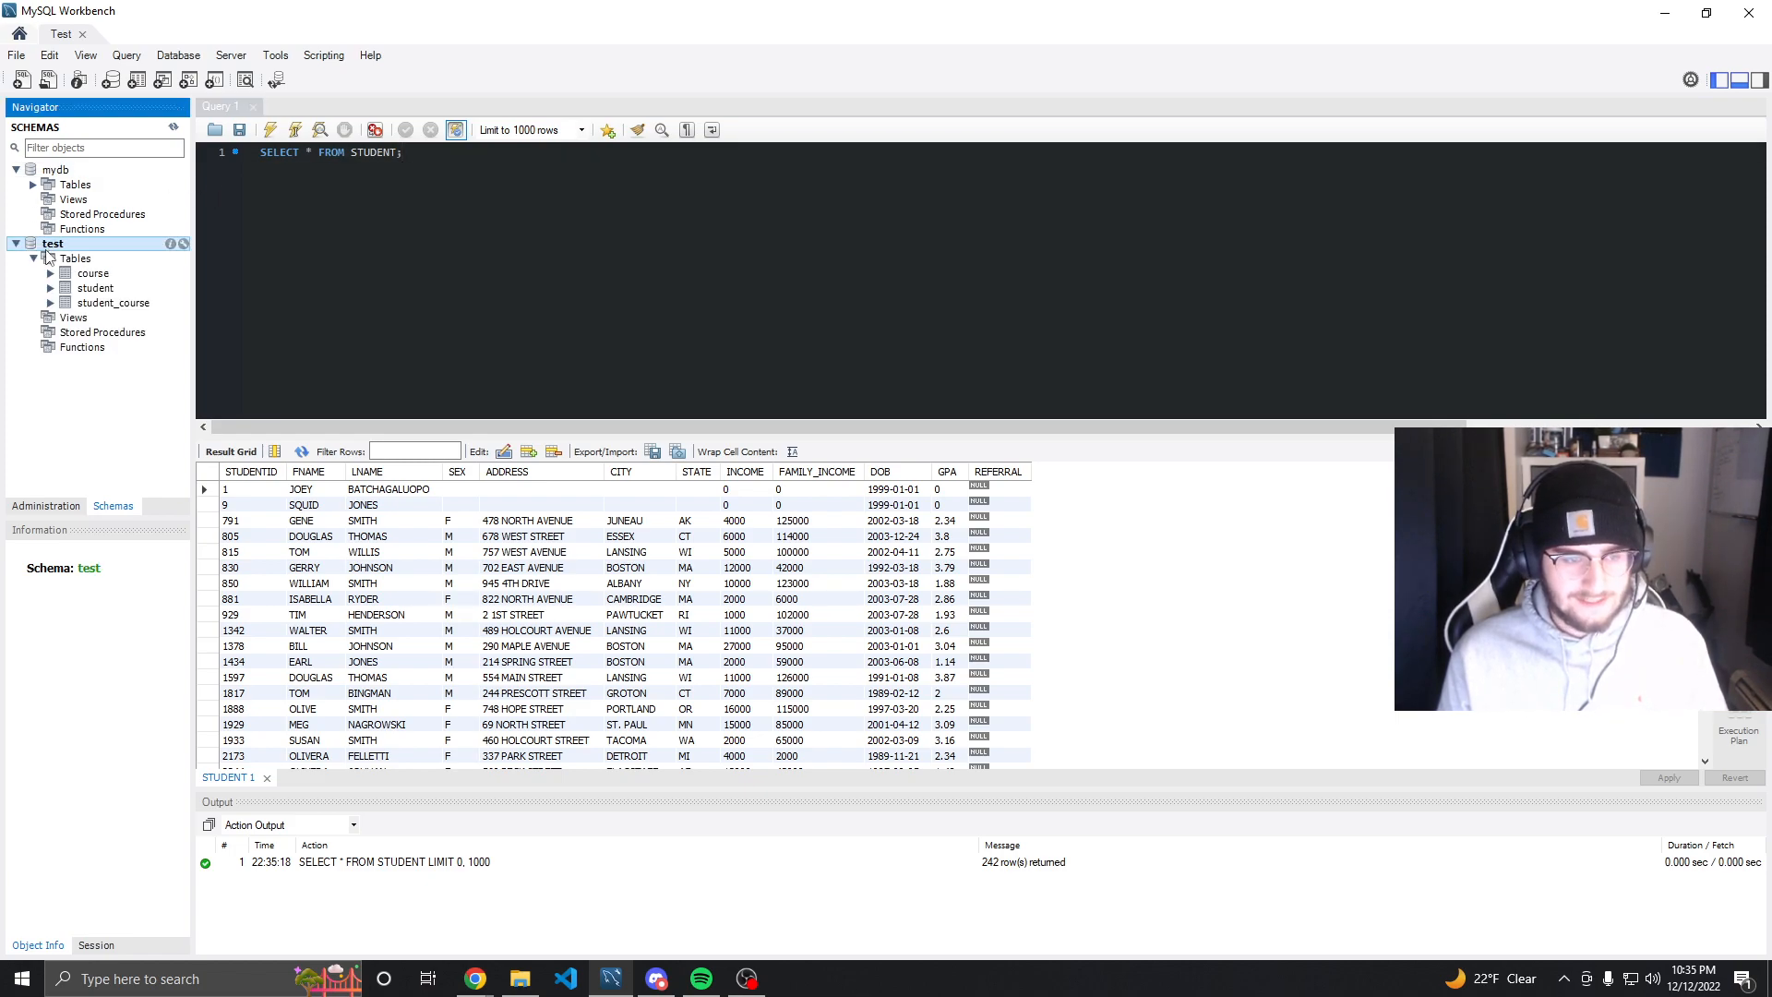
click(267, 132)
click(269, 134)
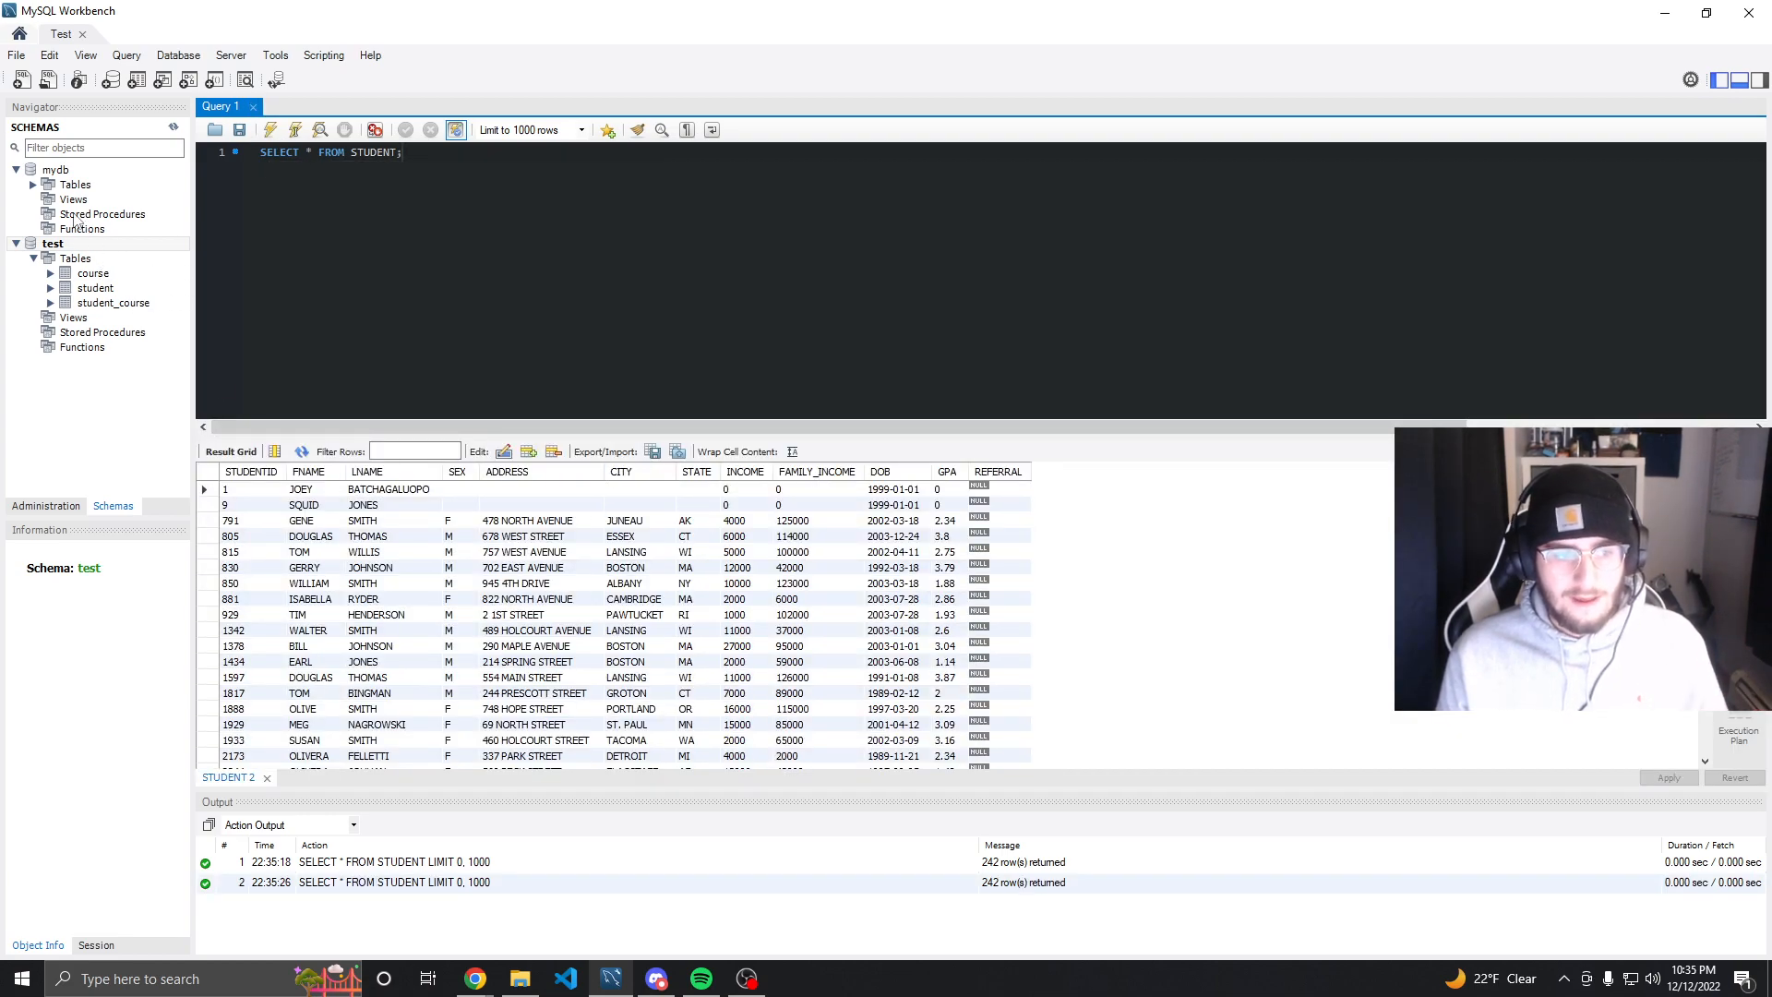
Try to drop the student table from the mydb schema
double_click(61, 173)
click(62, 185)
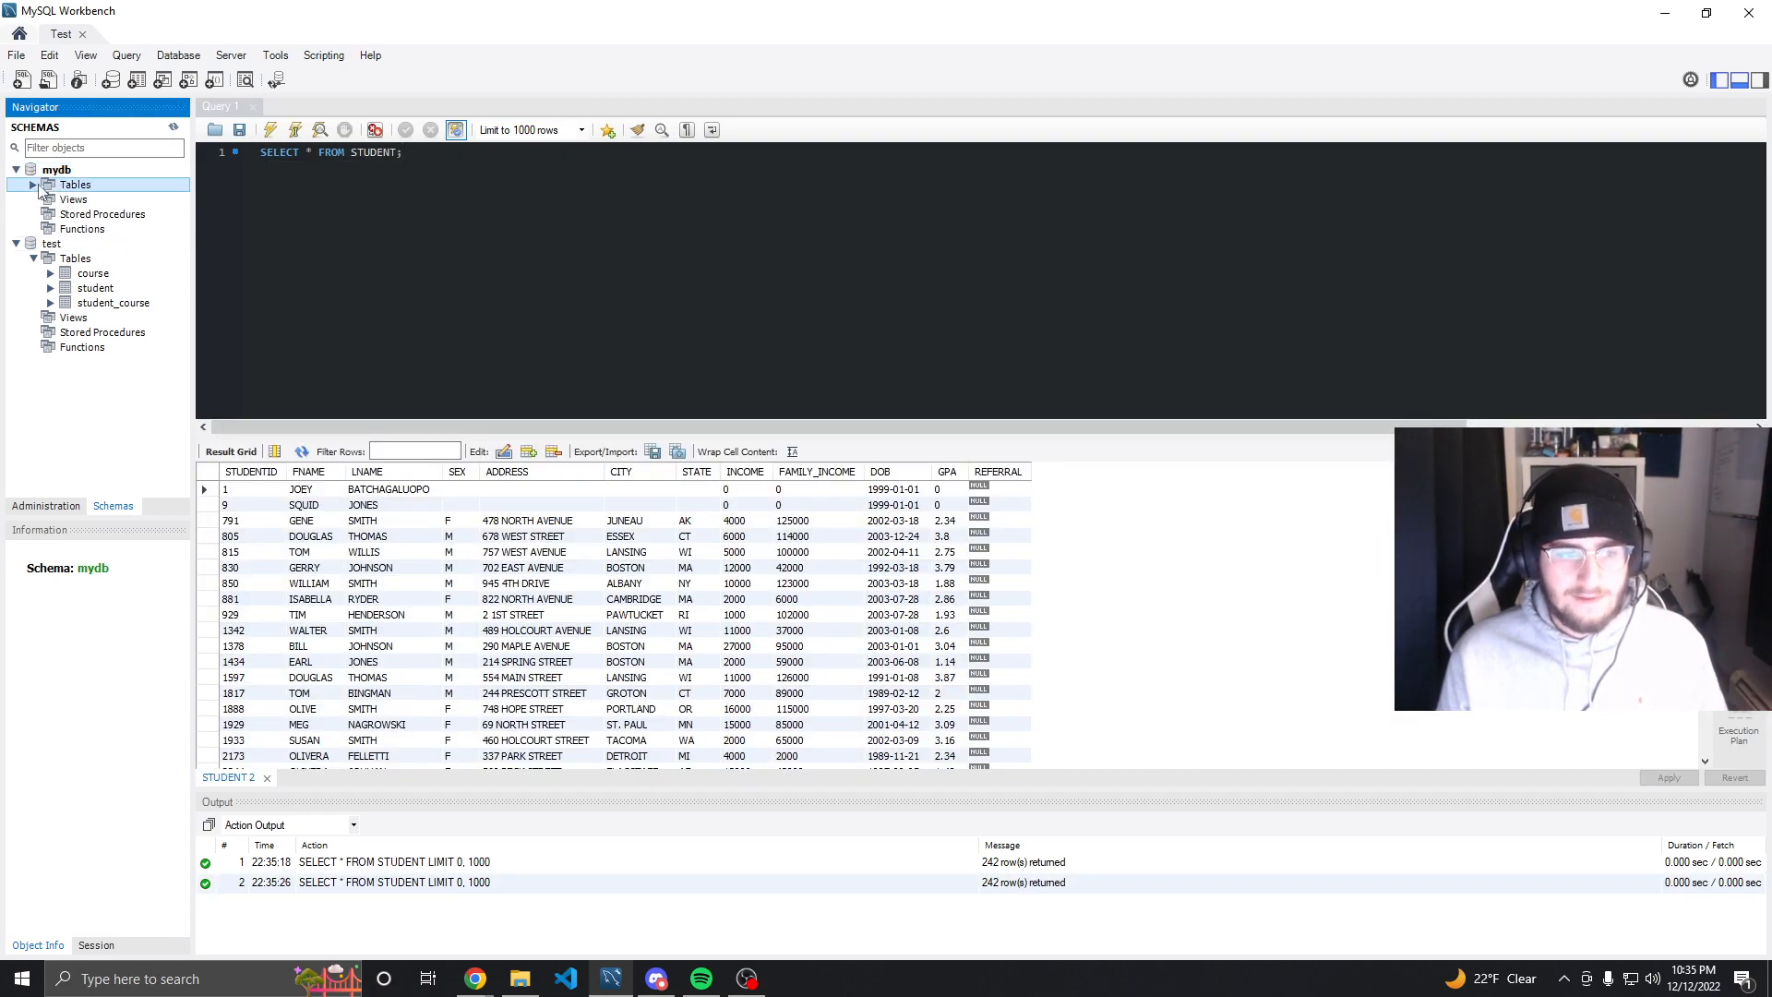
click(33, 184)
click(97, 215)
right_click(100, 222)
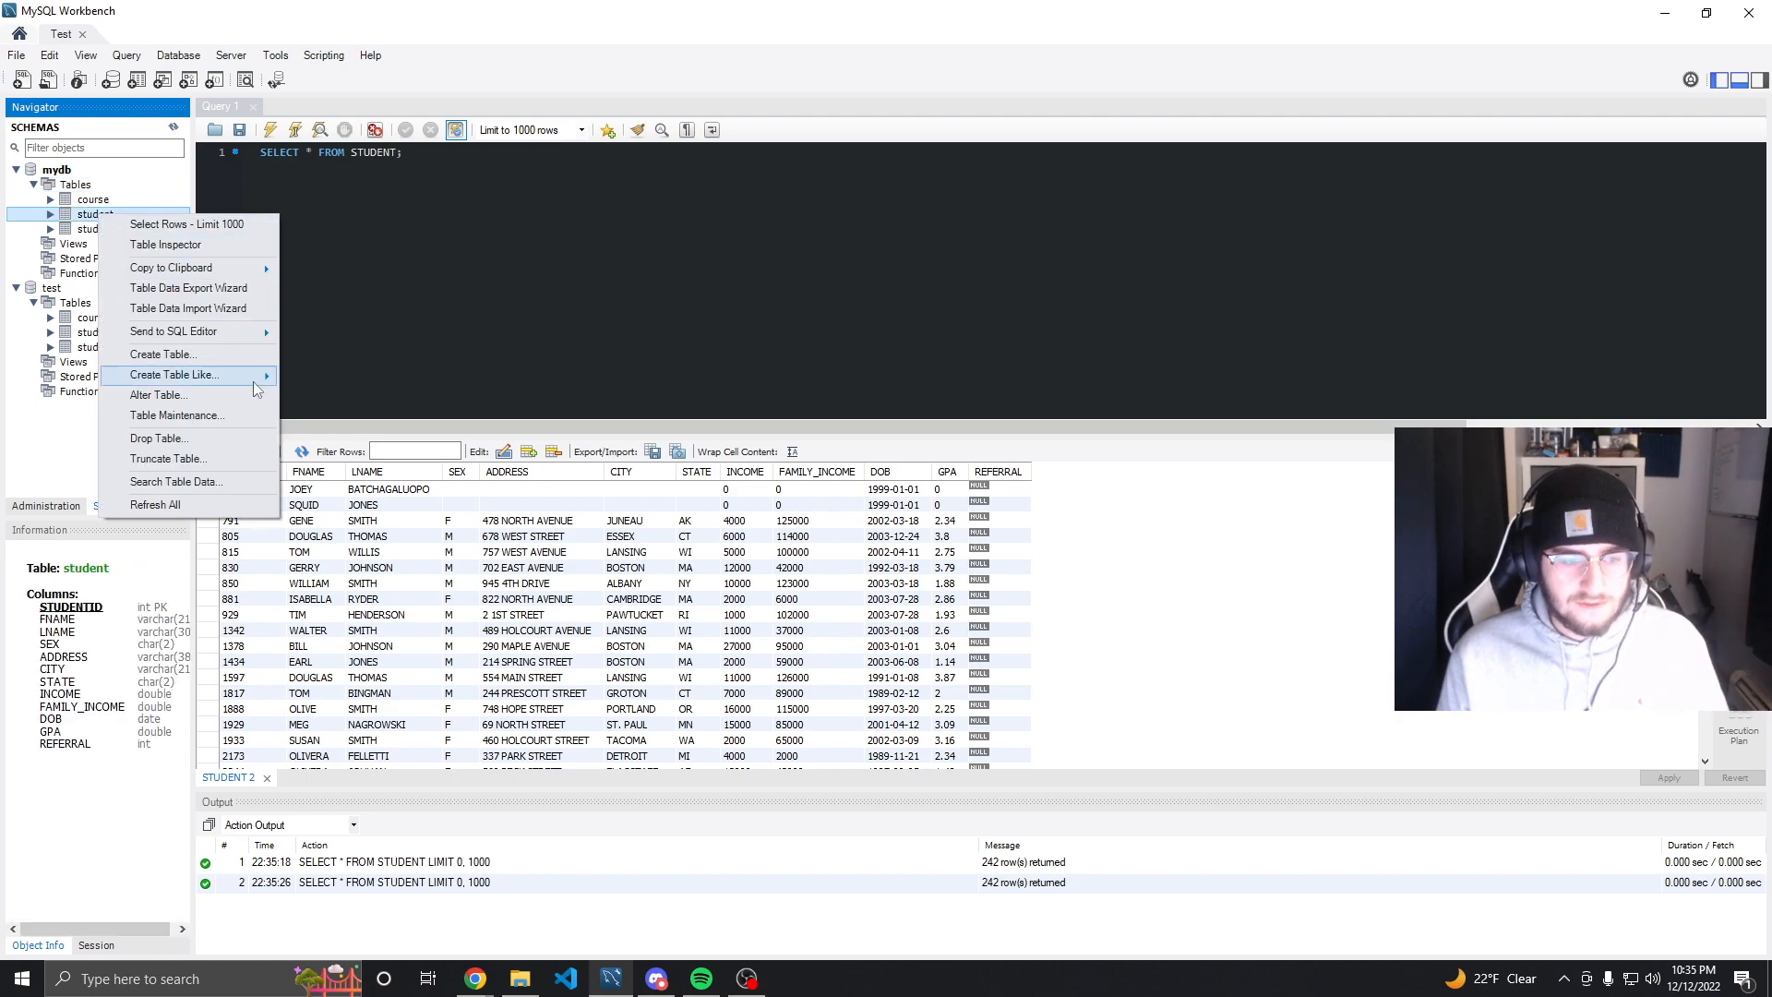
click(218, 449)
click(782, 503)
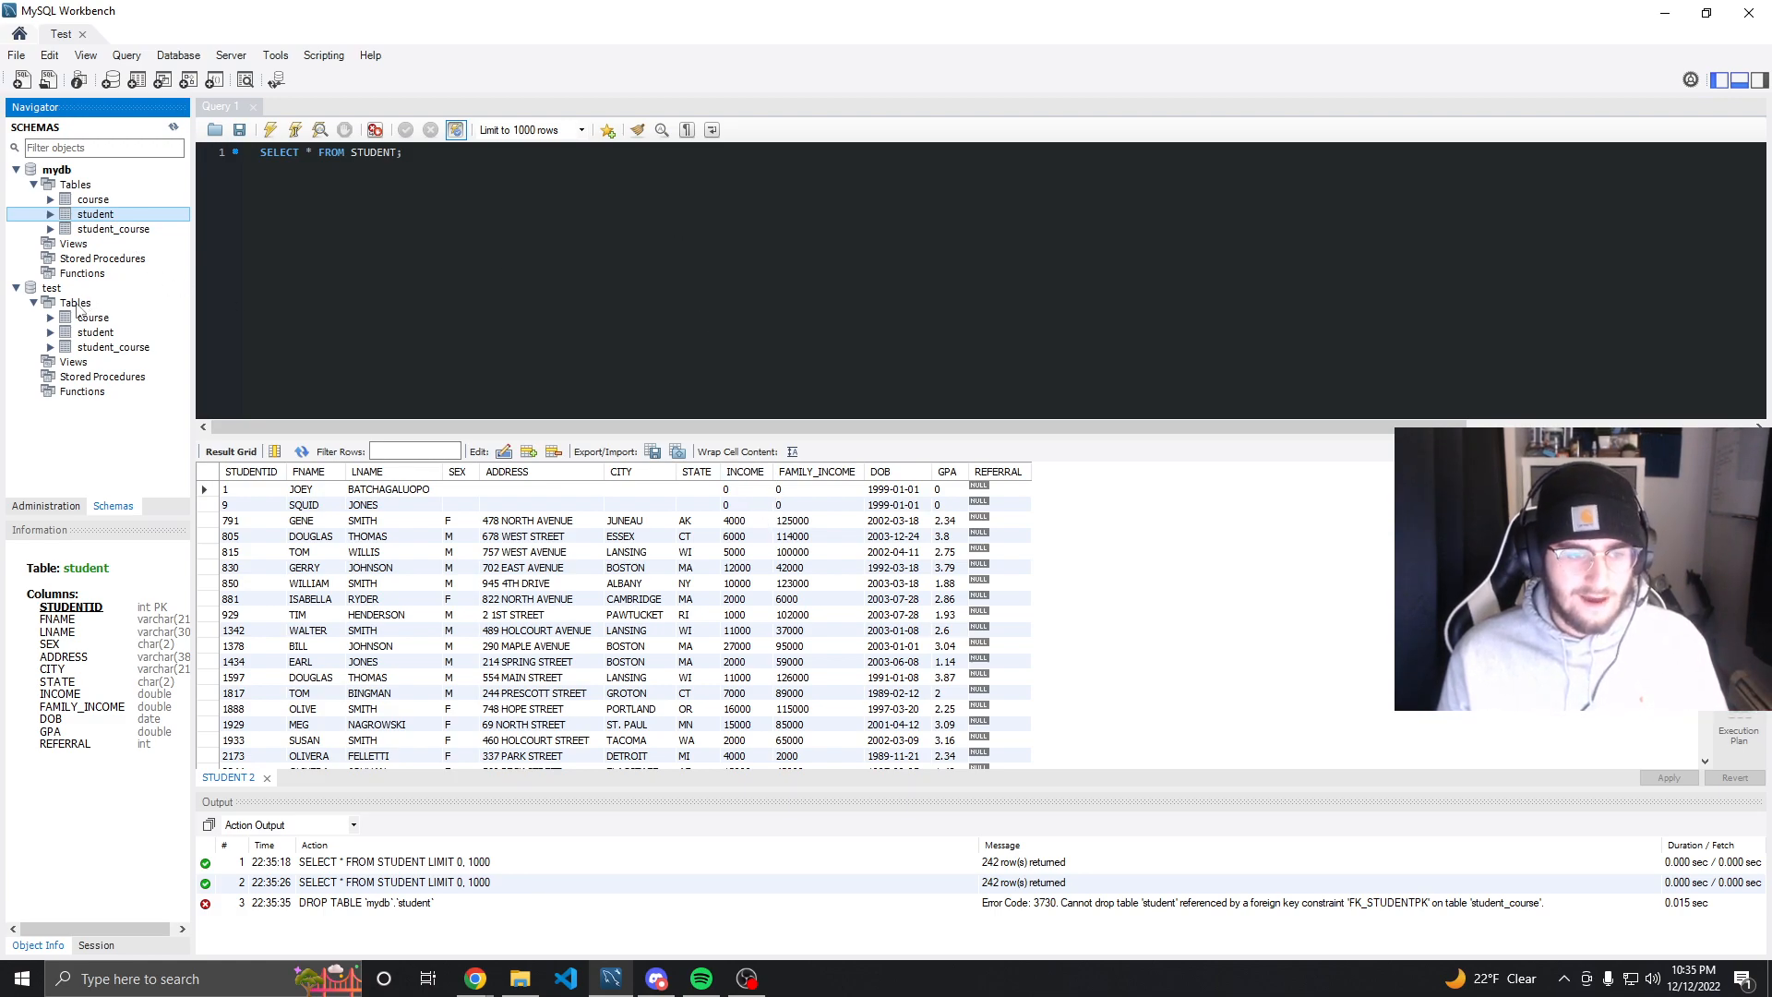
Expand the test schema's tables and try to drop the student table from the test schema
click(51, 333)
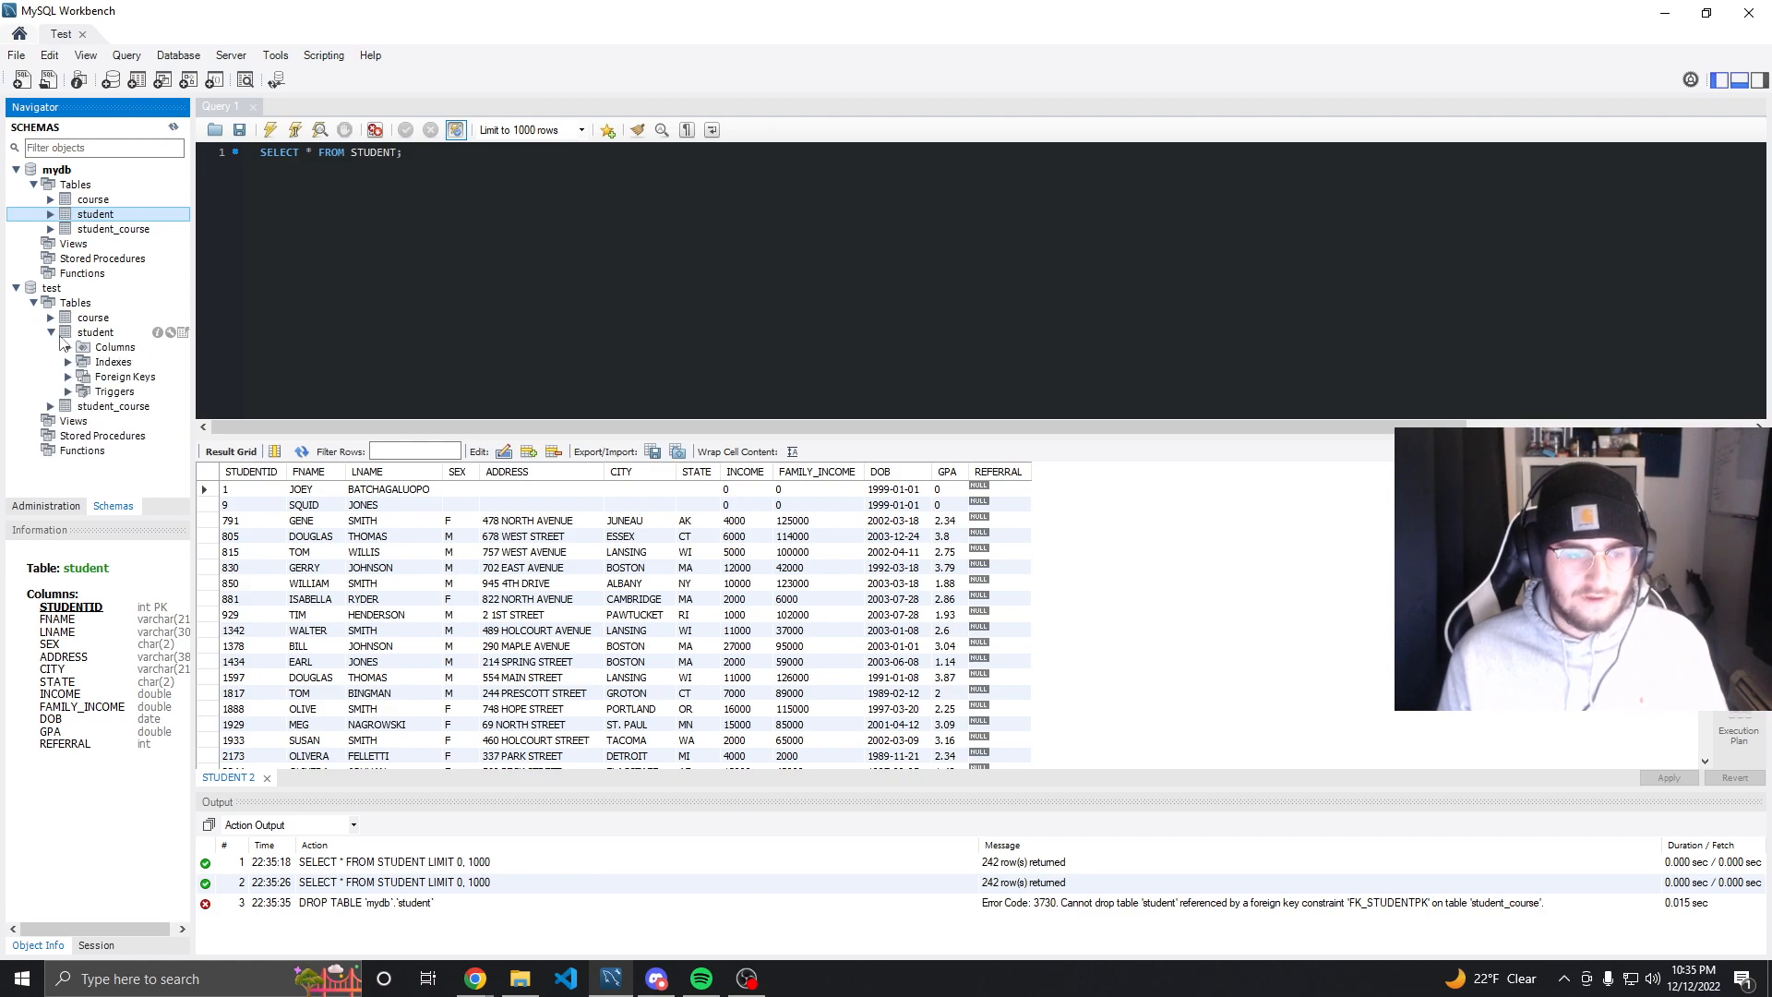
click(54, 289)
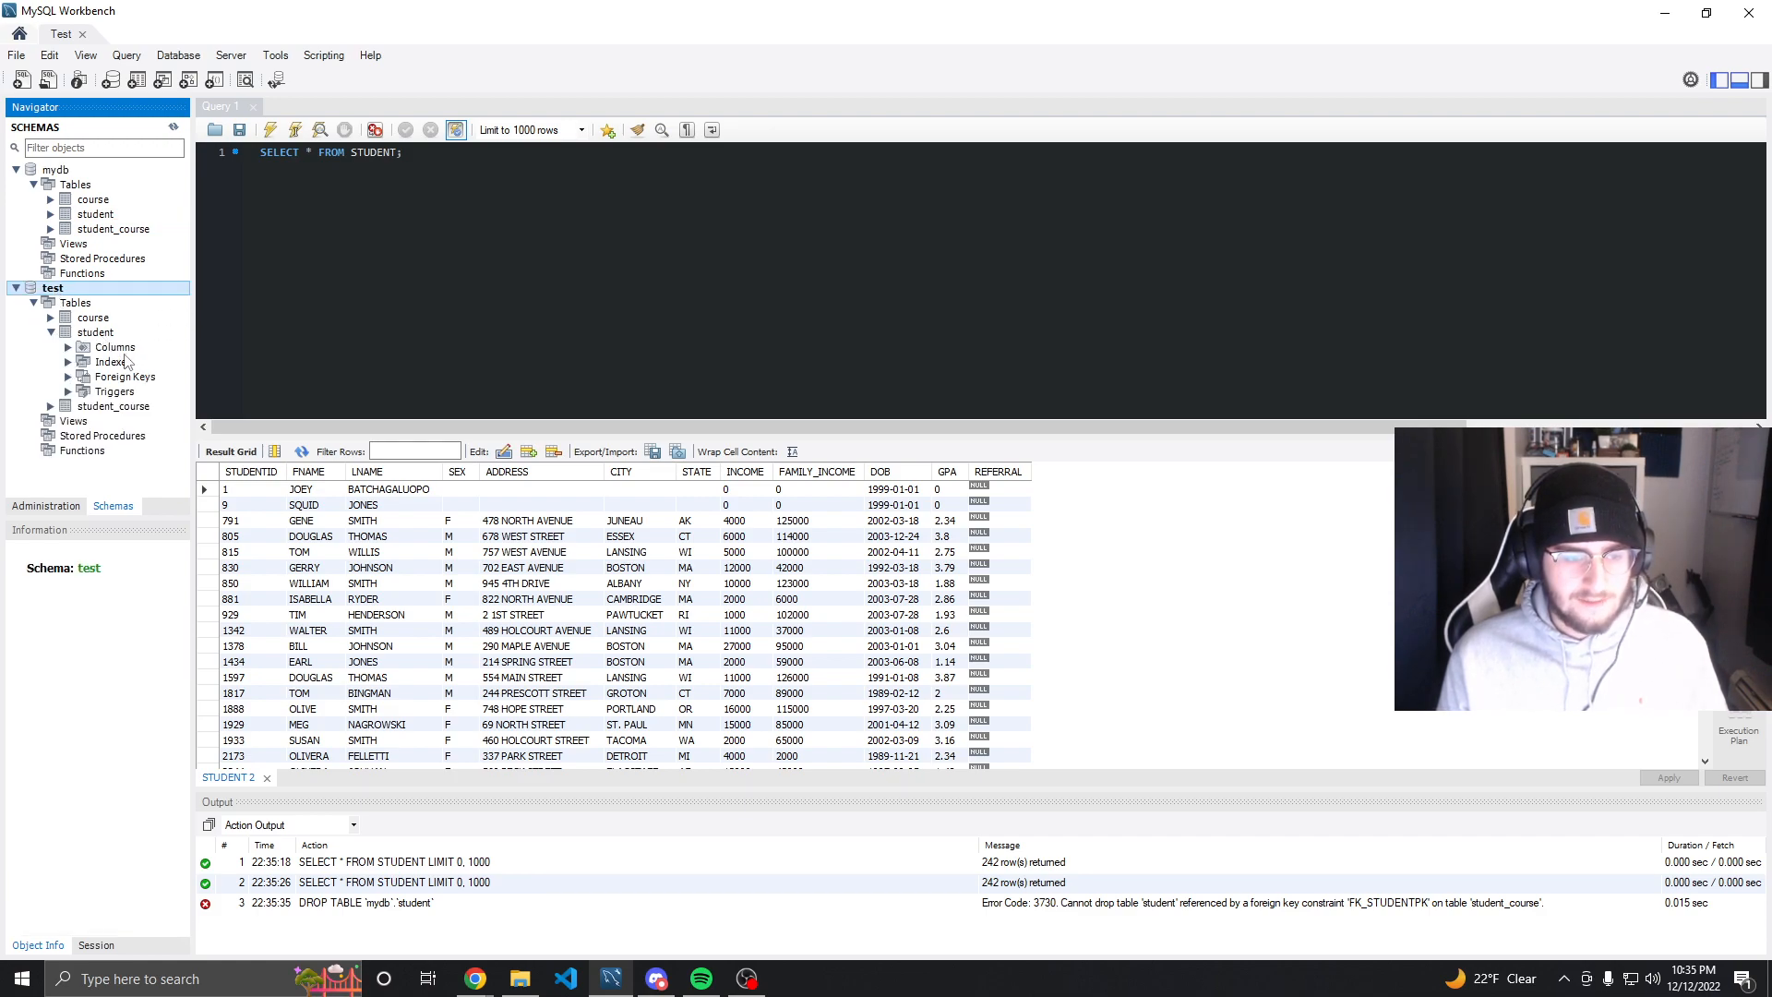
click(51, 318)
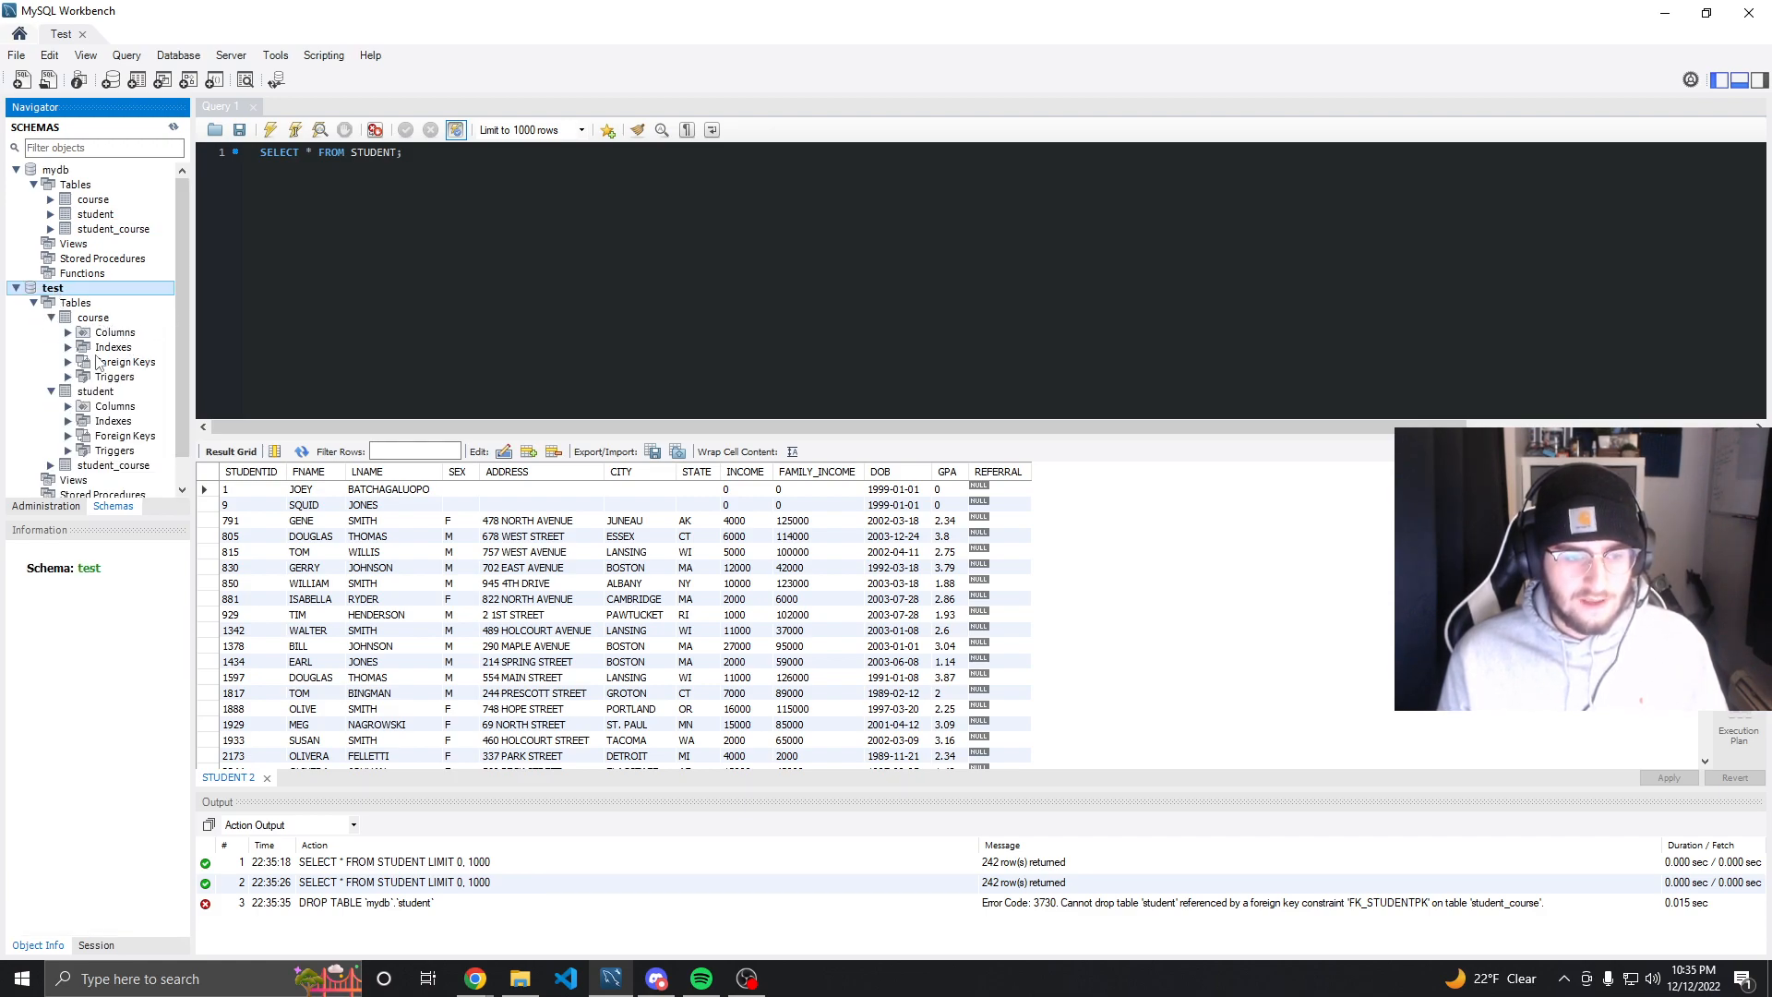
click(34, 302)
click(35, 303)
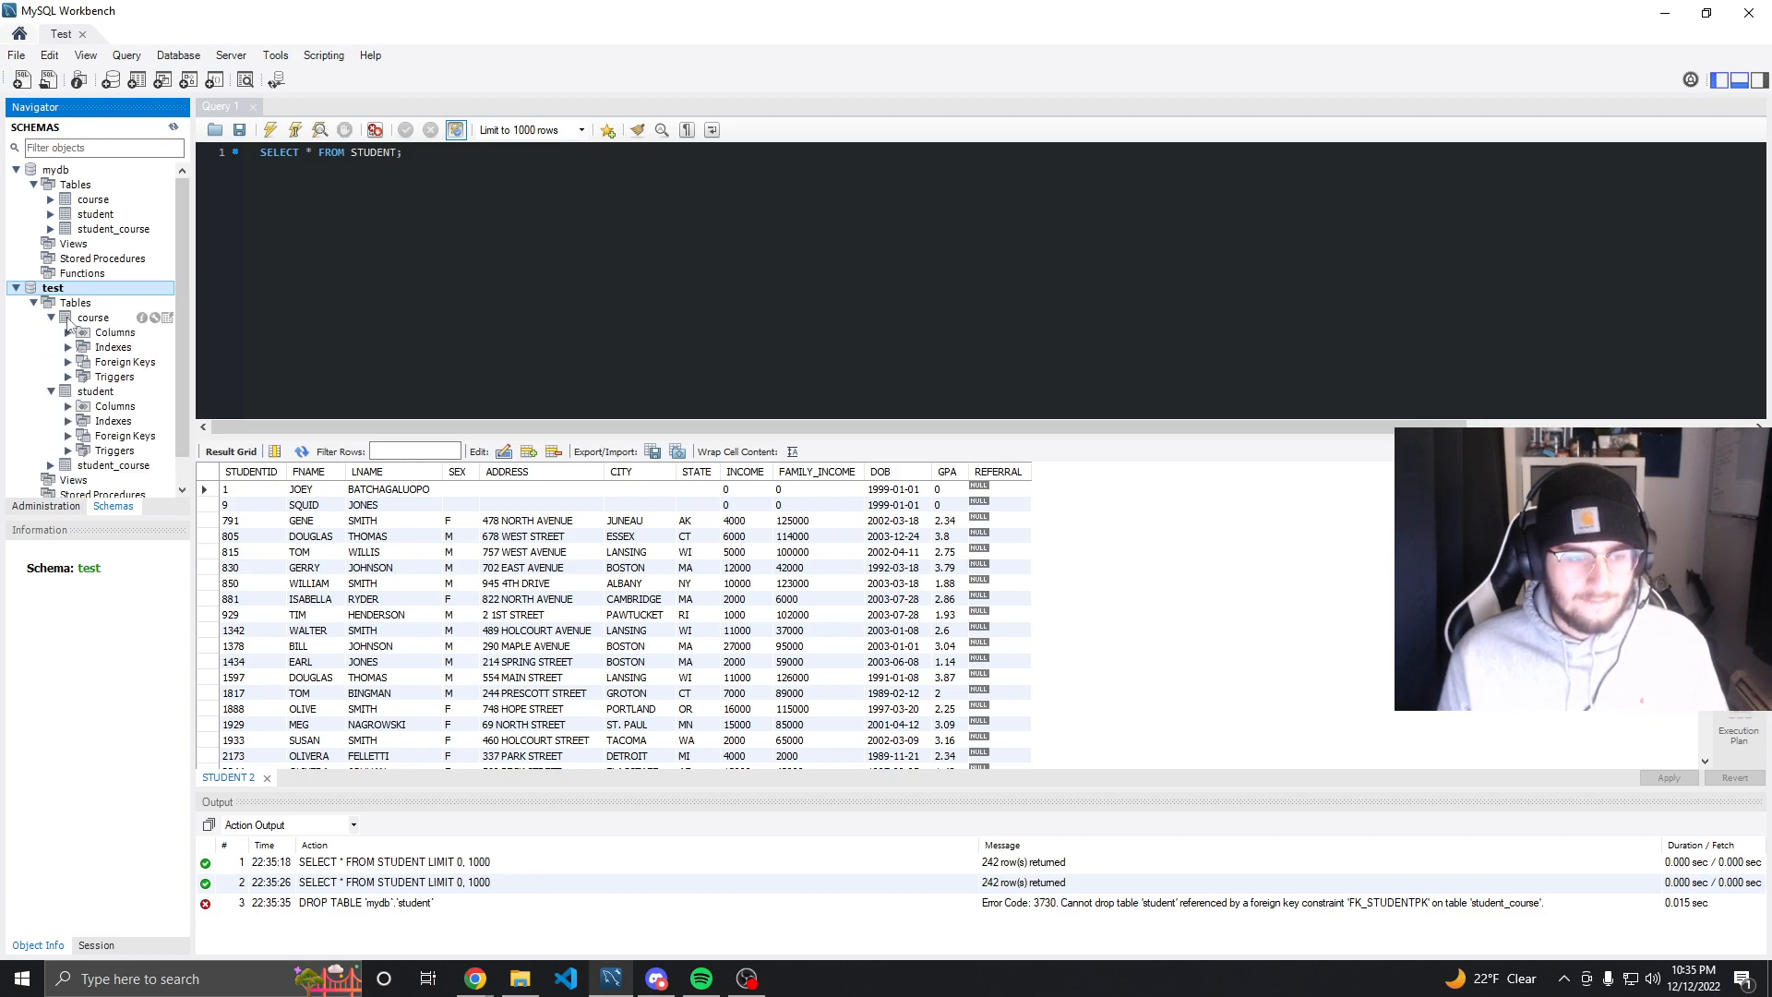
click(51, 318)
click(53, 332)
right_click(88, 332)
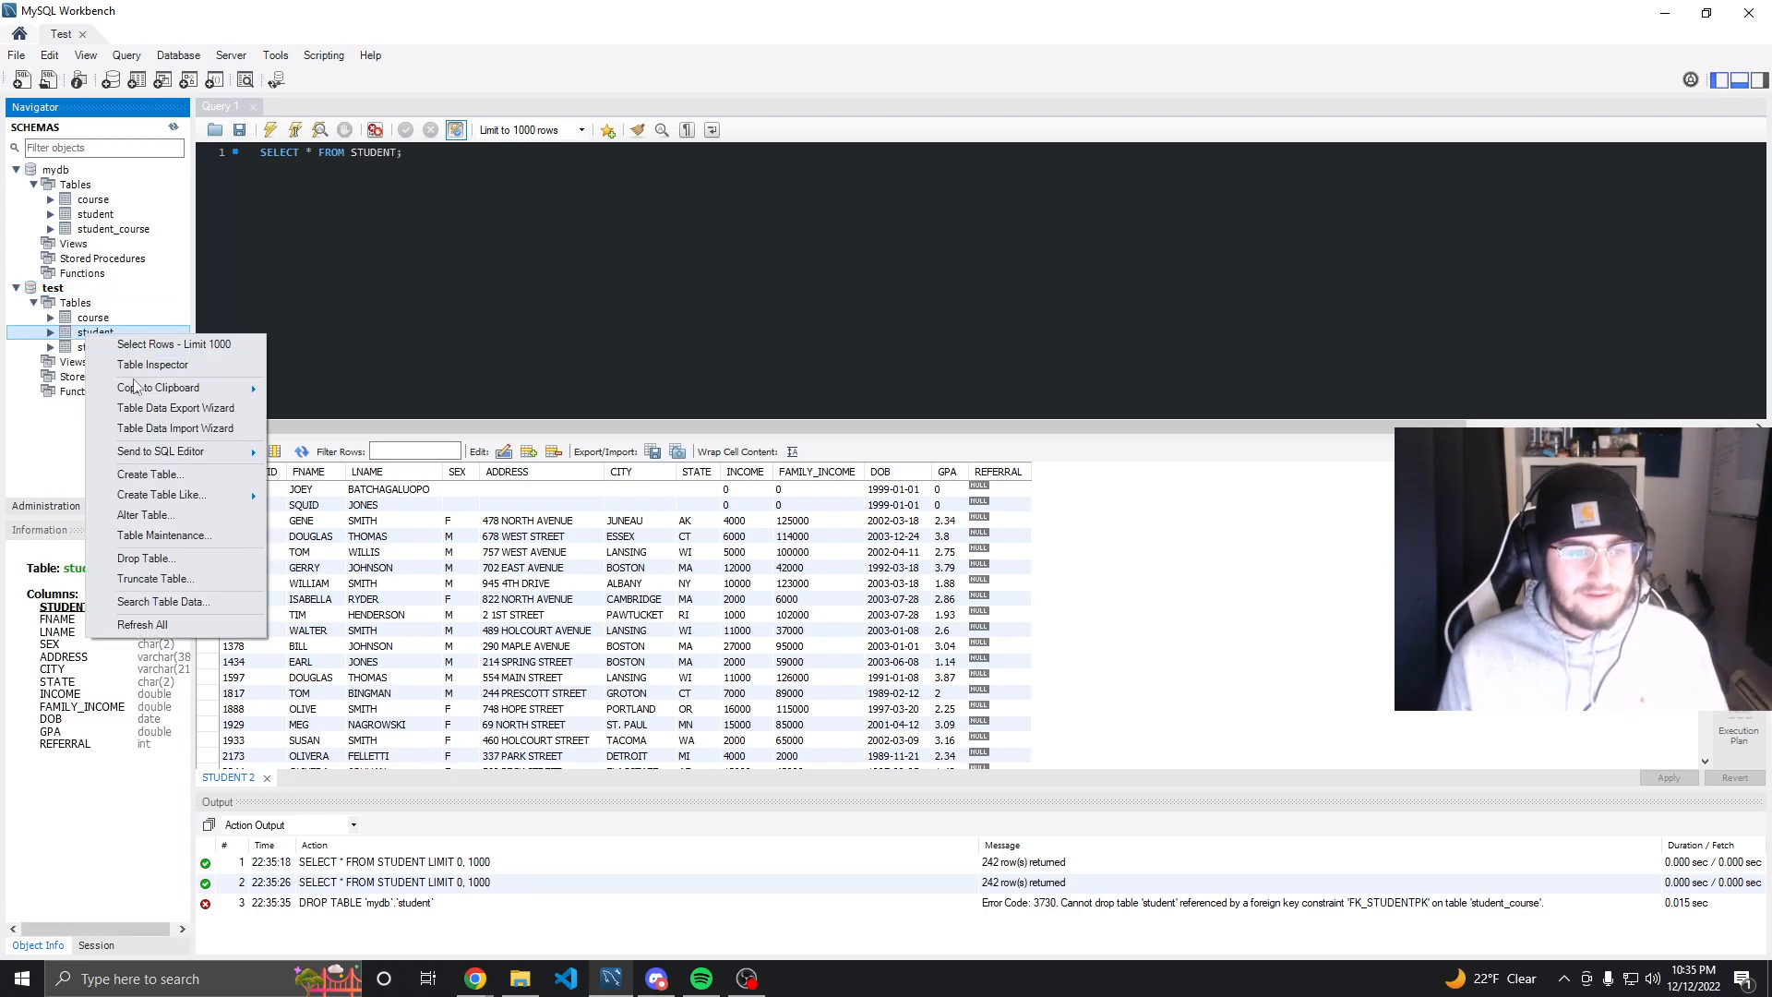
click(145, 559)
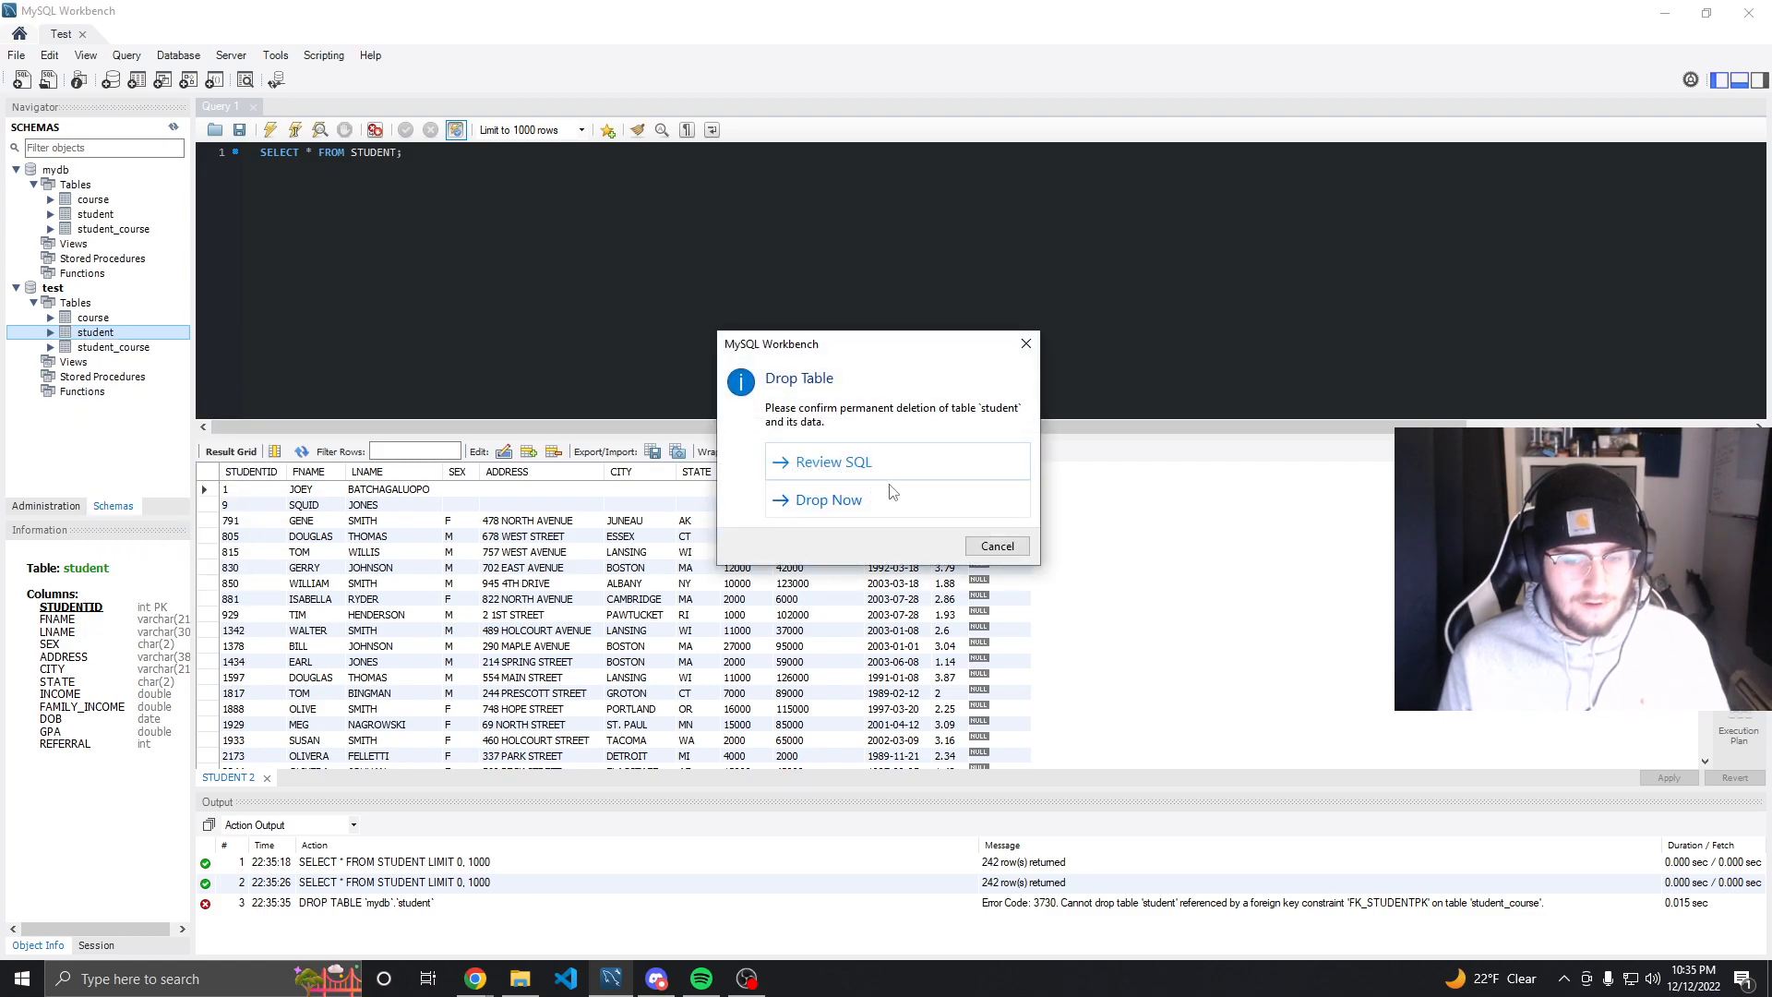
click(864, 505)
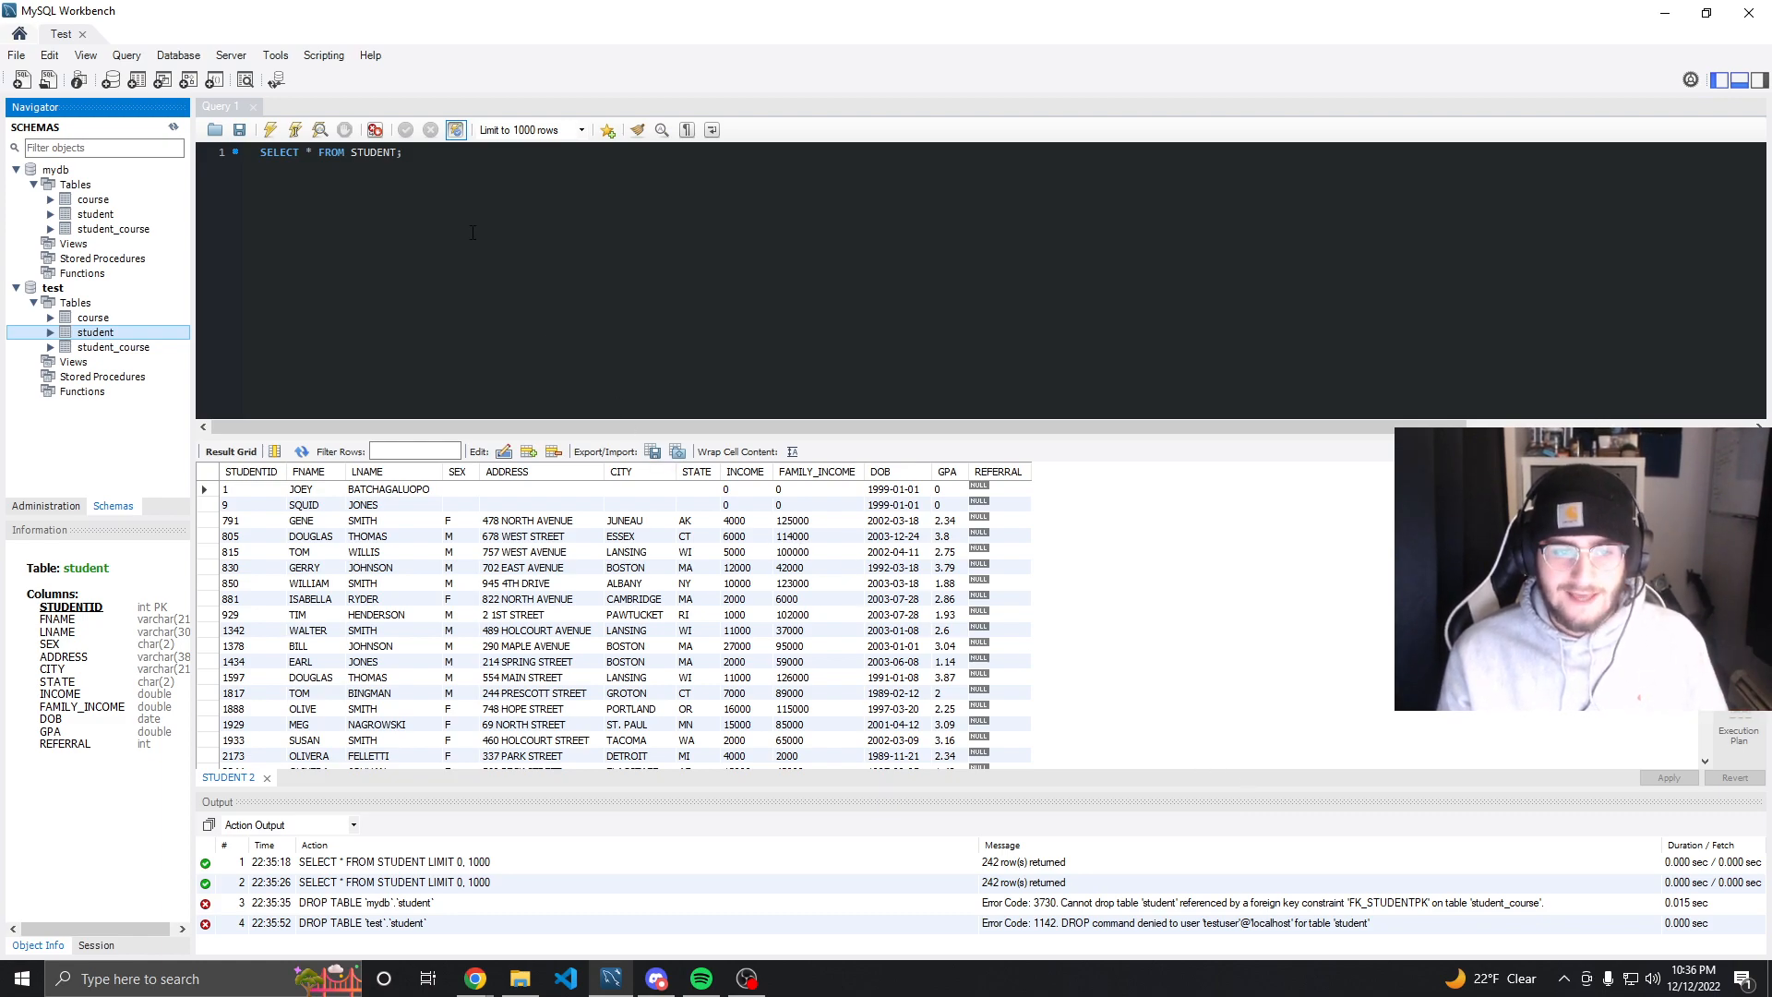
Close the Test connection and open the Local instance MySQL80 connection by entering the root password
click(247, 167)
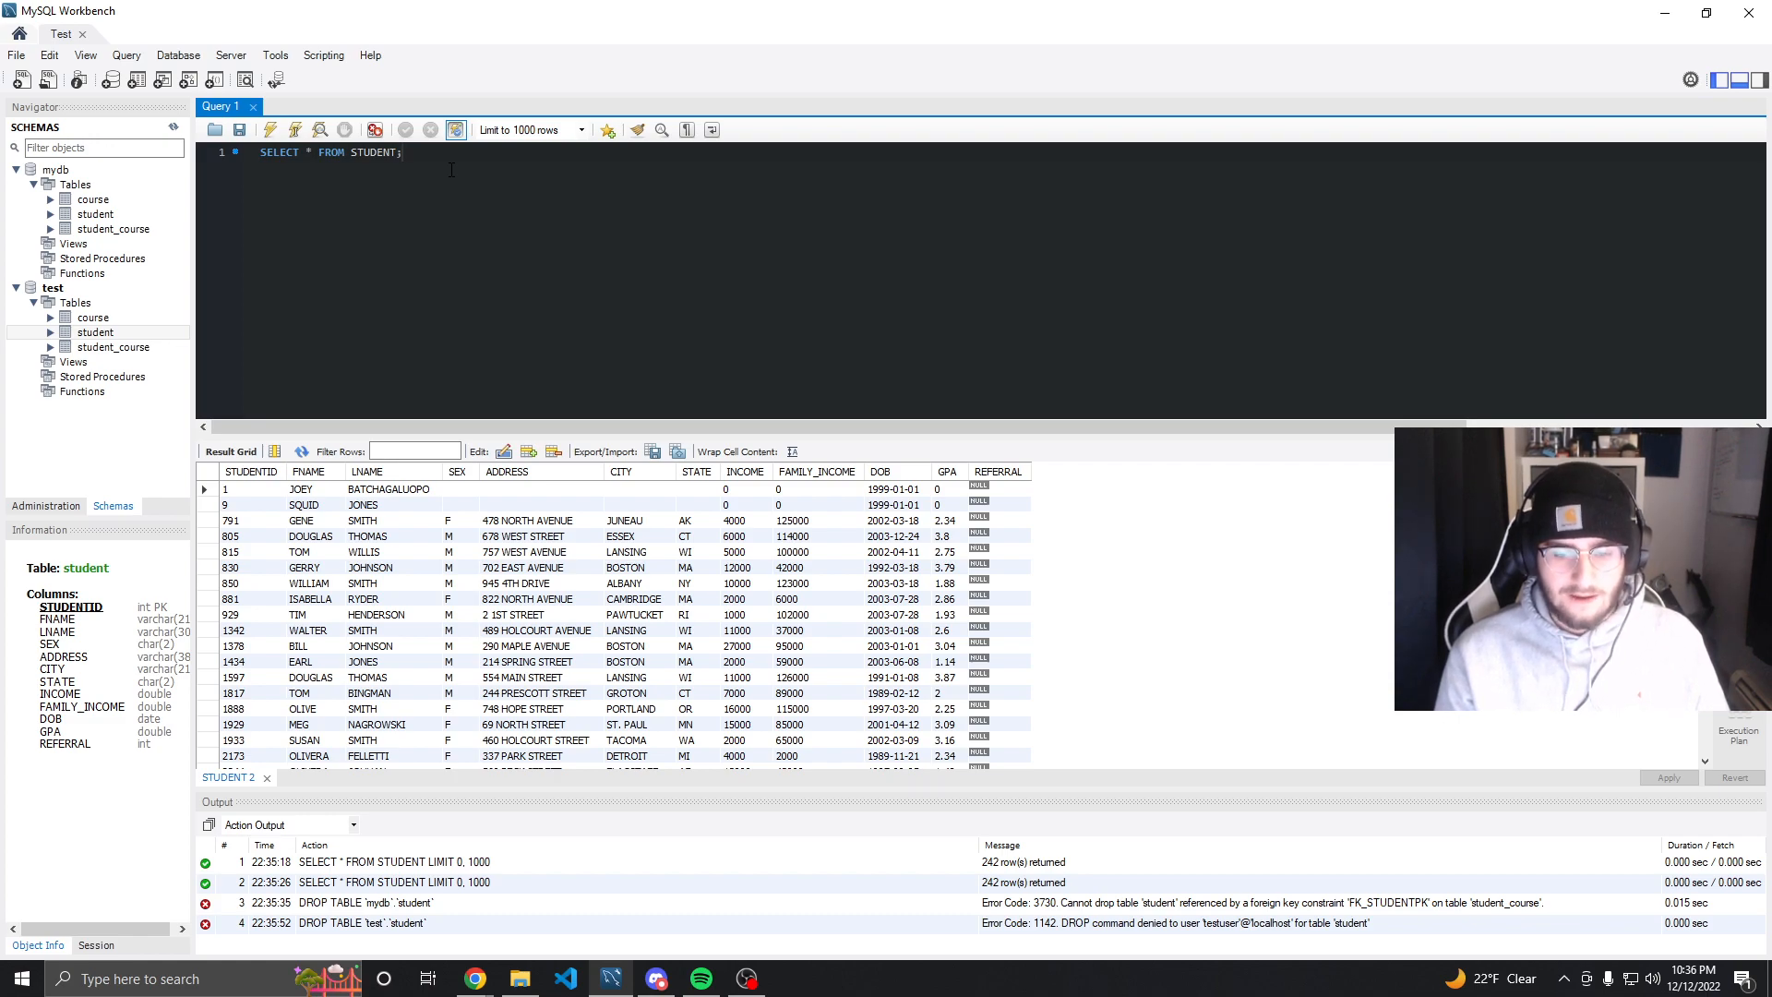
click(83, 34)
click(273, 468)
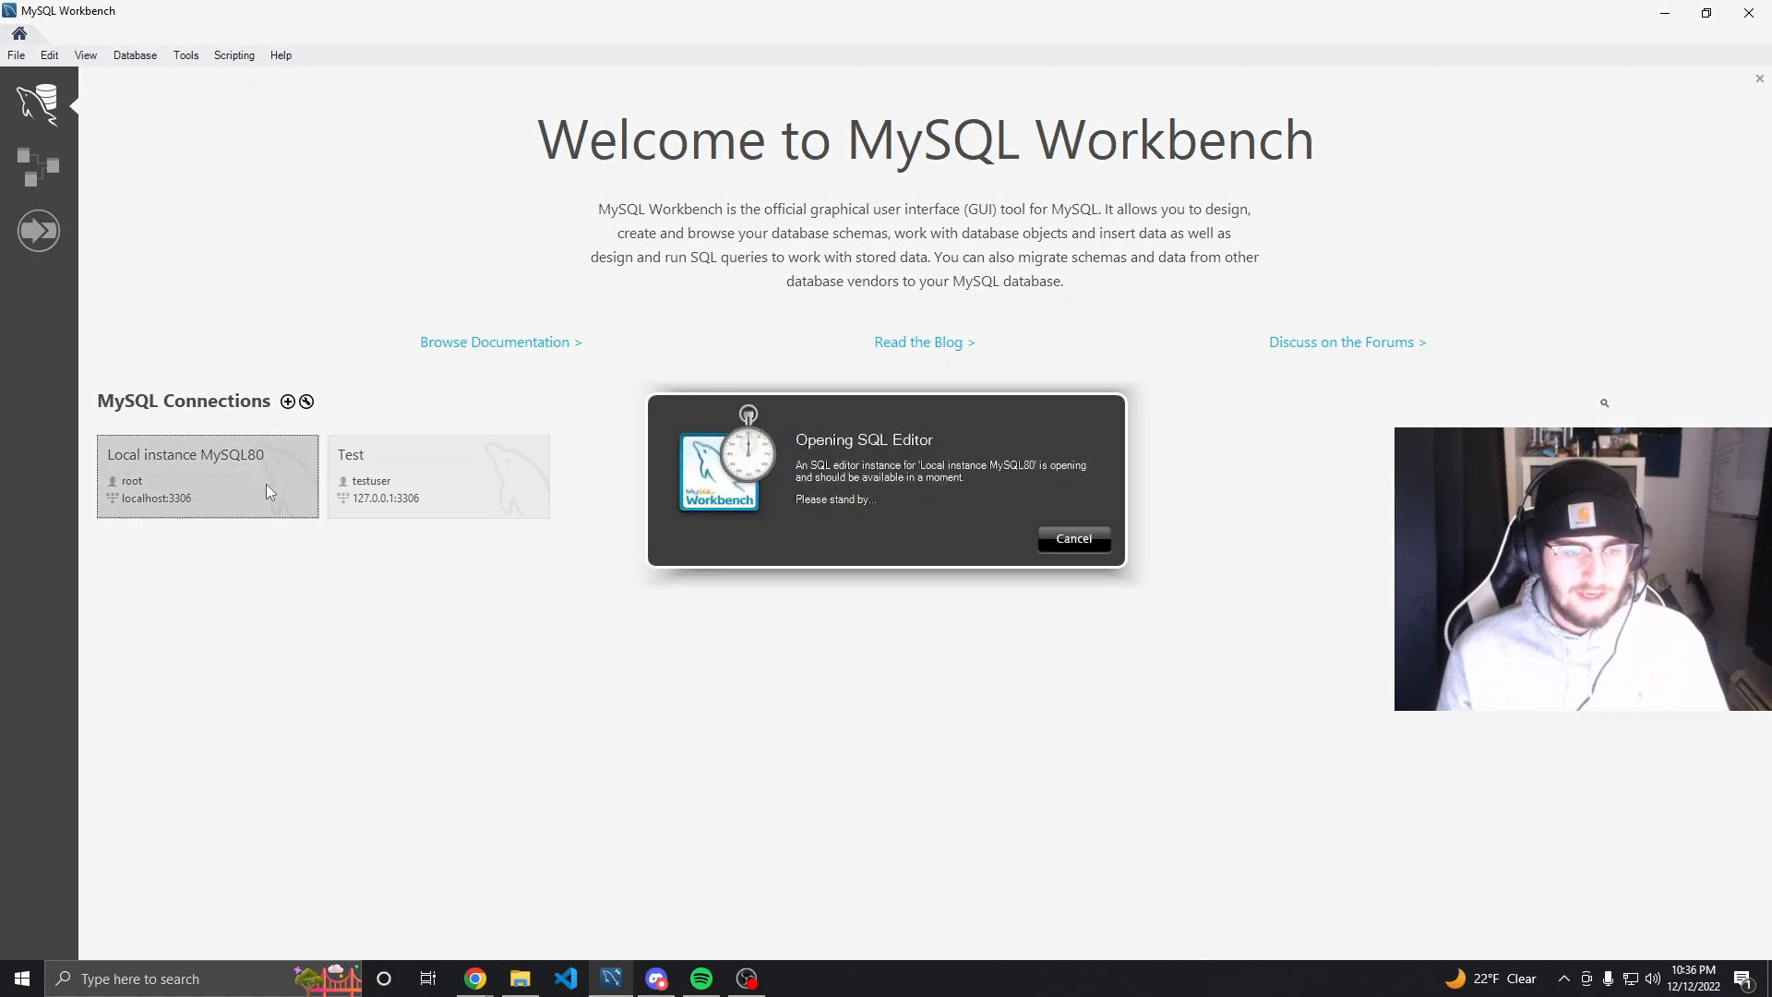
text(p********)
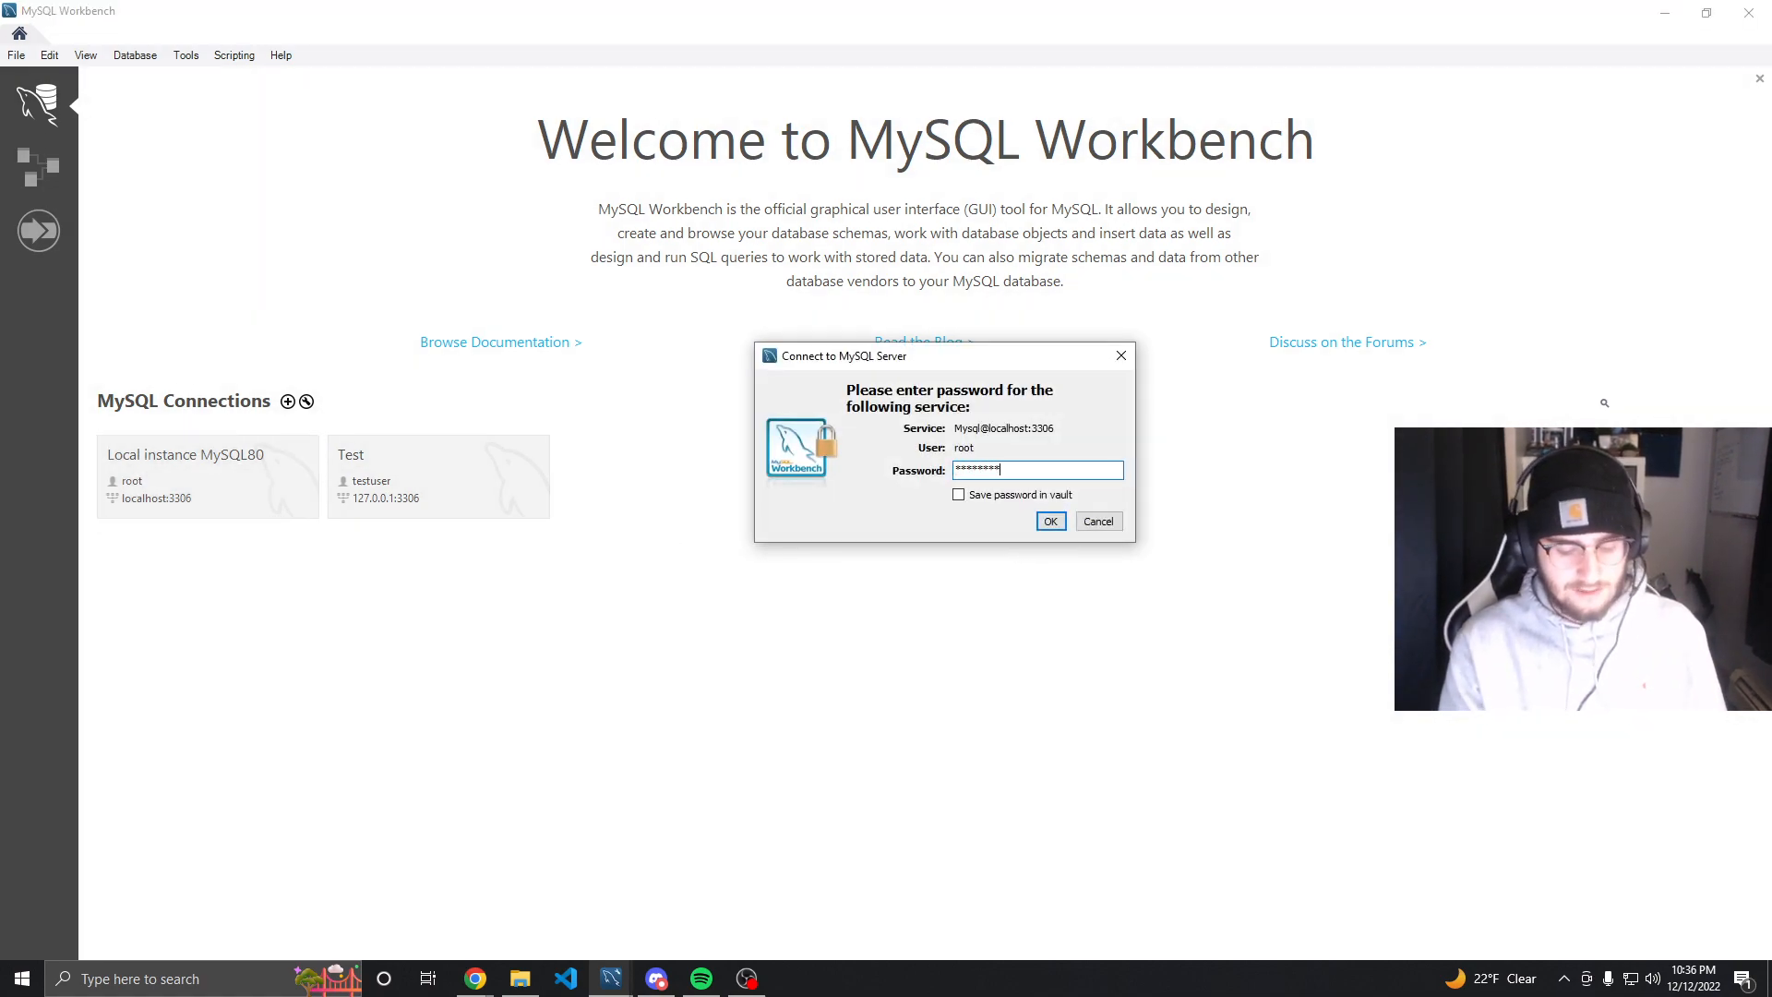
key(Return)
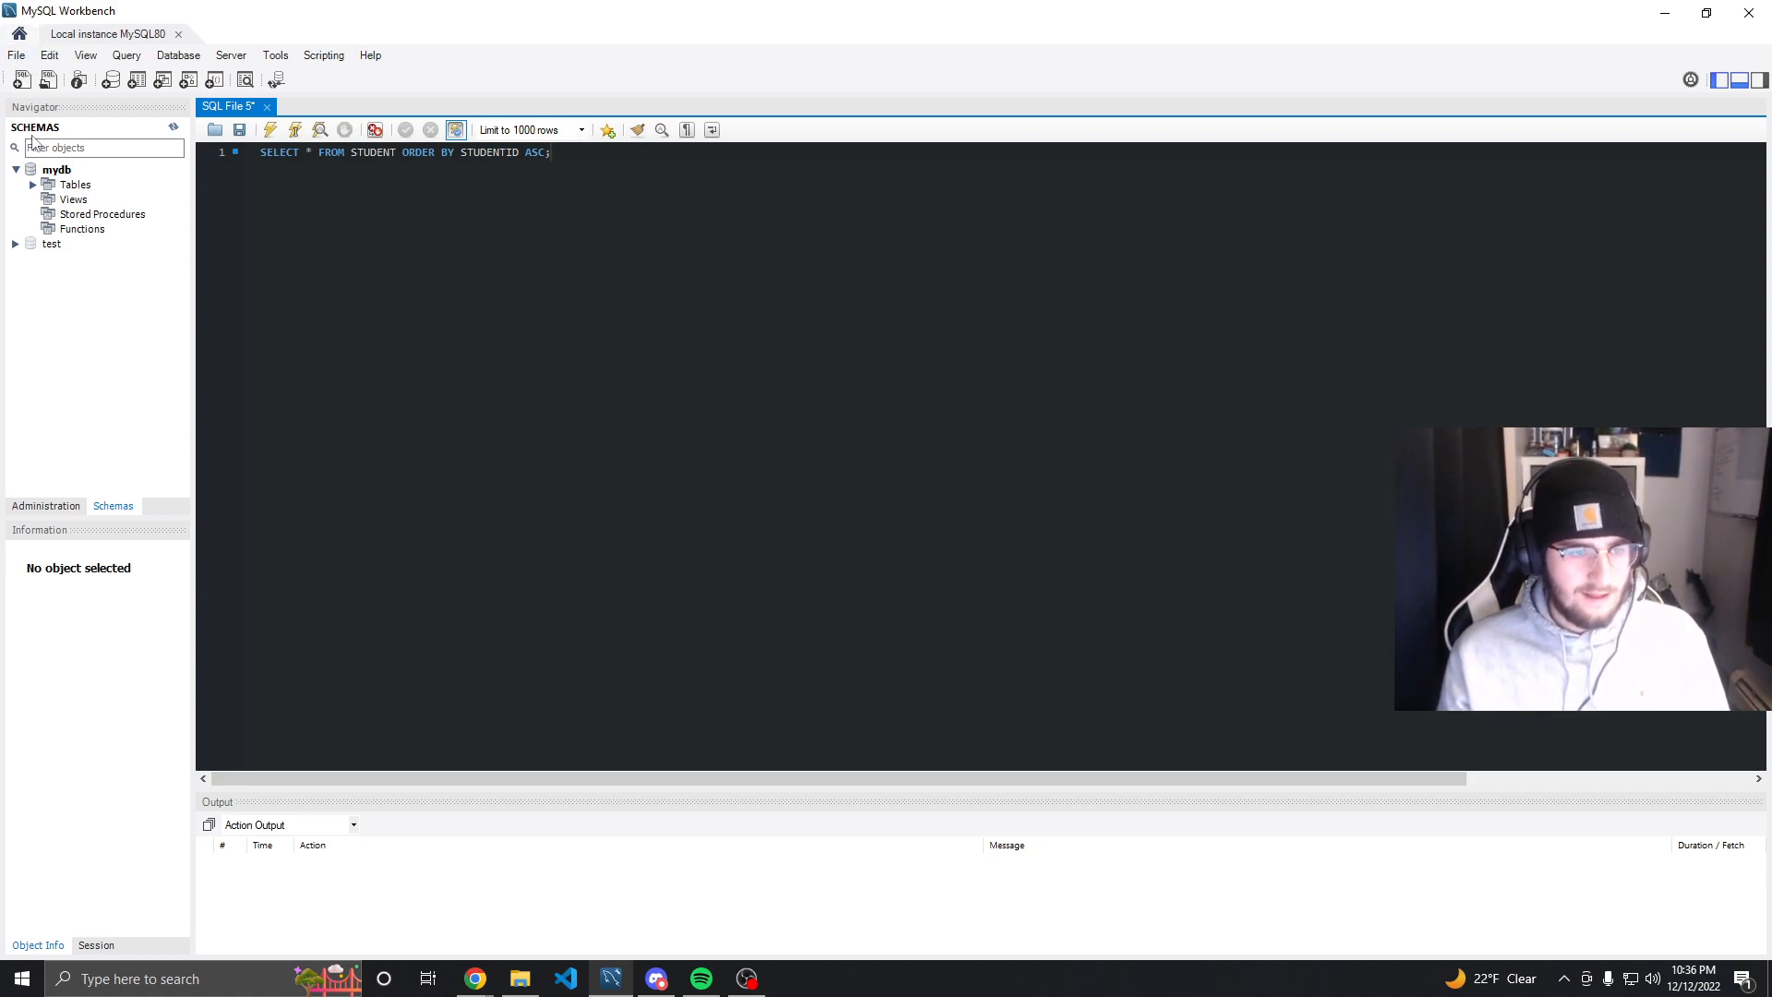
Grant testuser the DROP privilege on the test schema in Users and Privileges and apply it
click(71, 507)
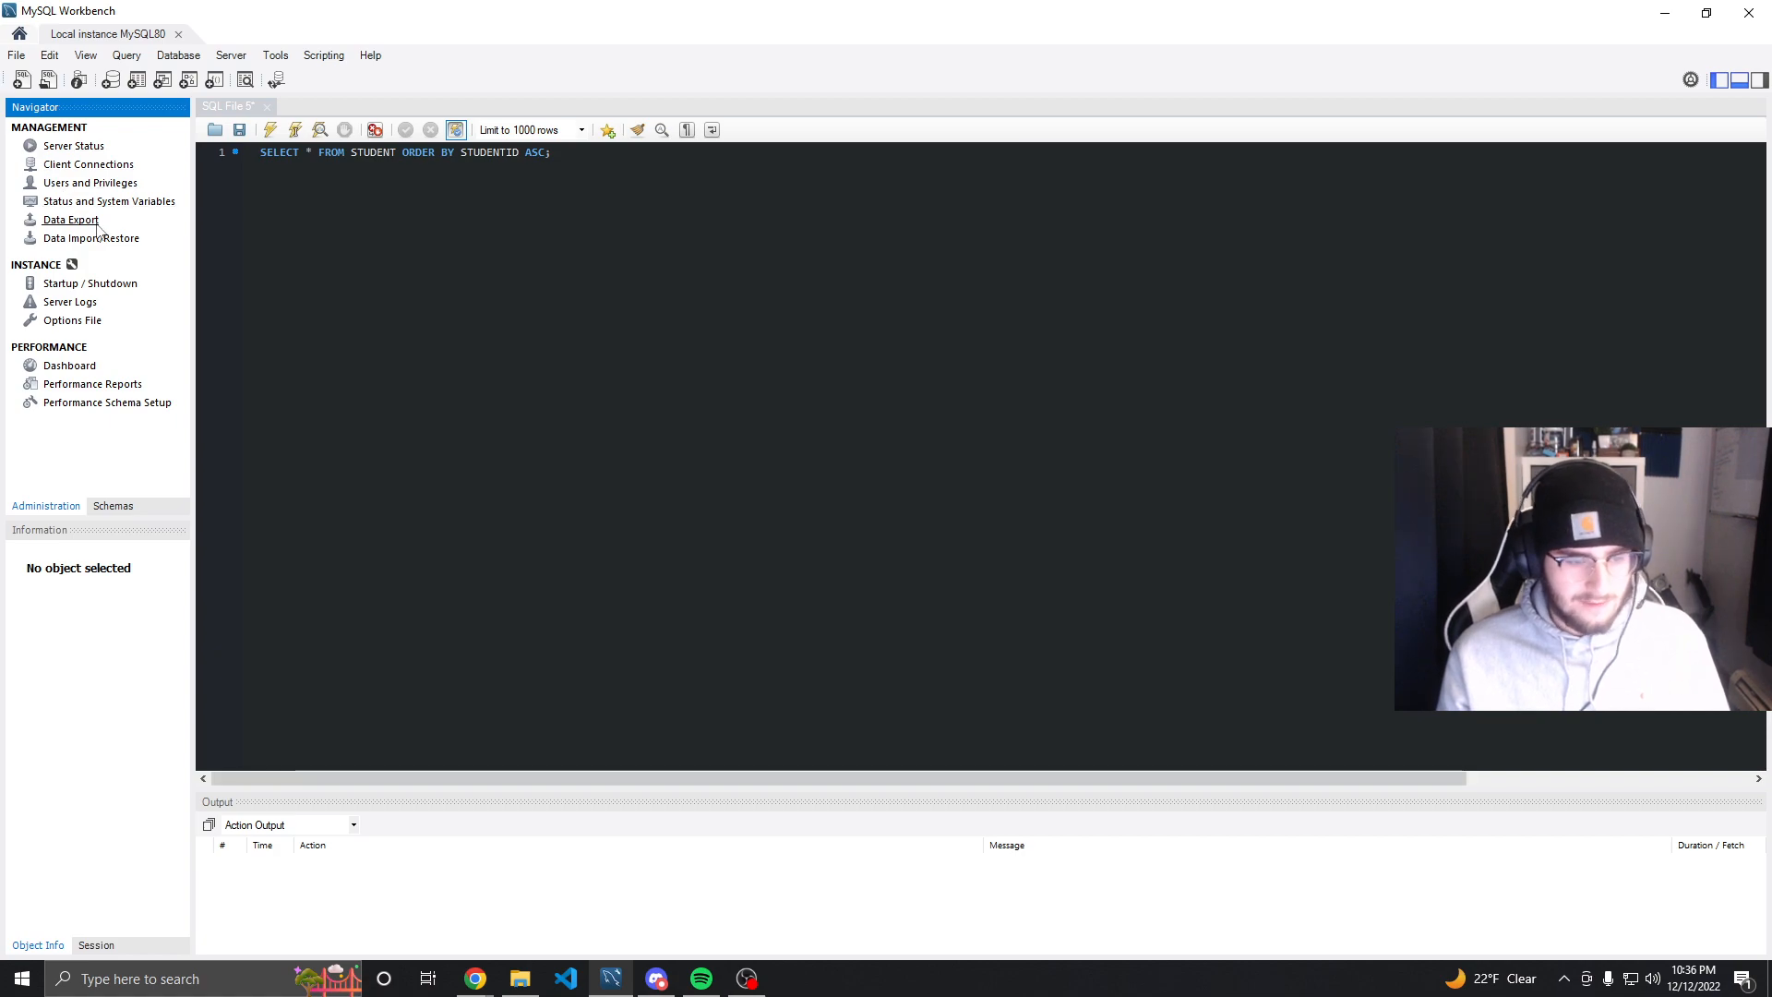
click(88, 182)
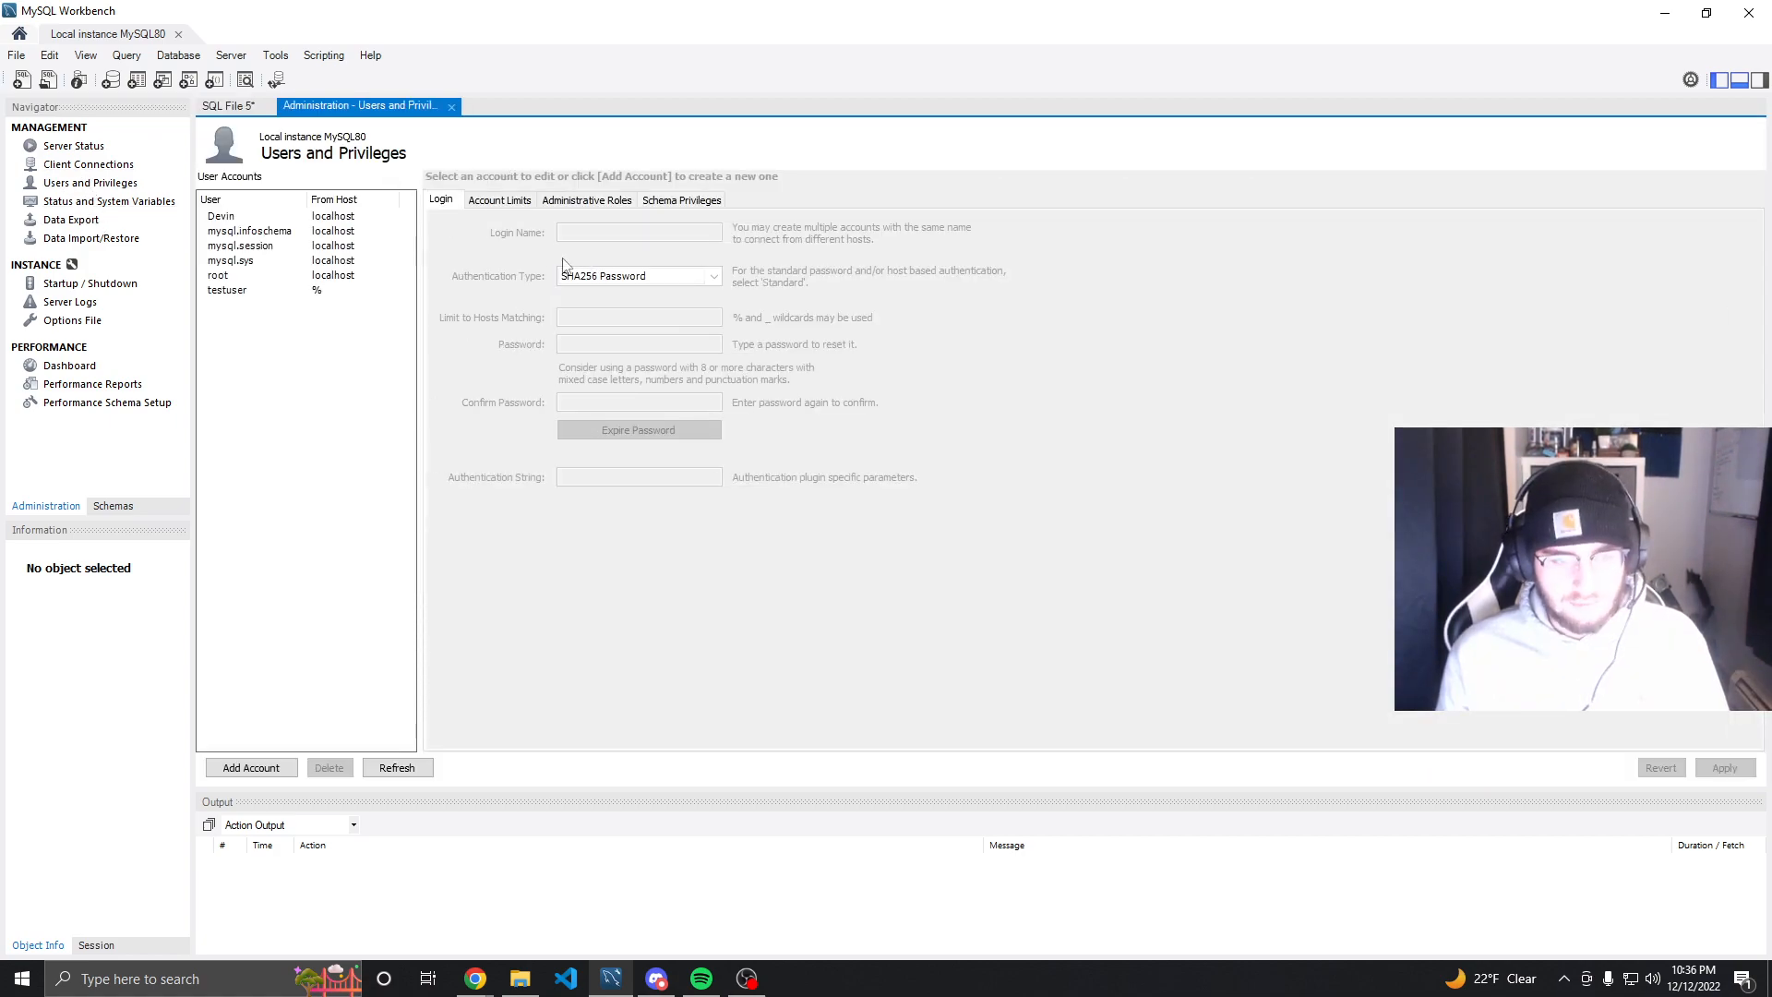
click(227, 290)
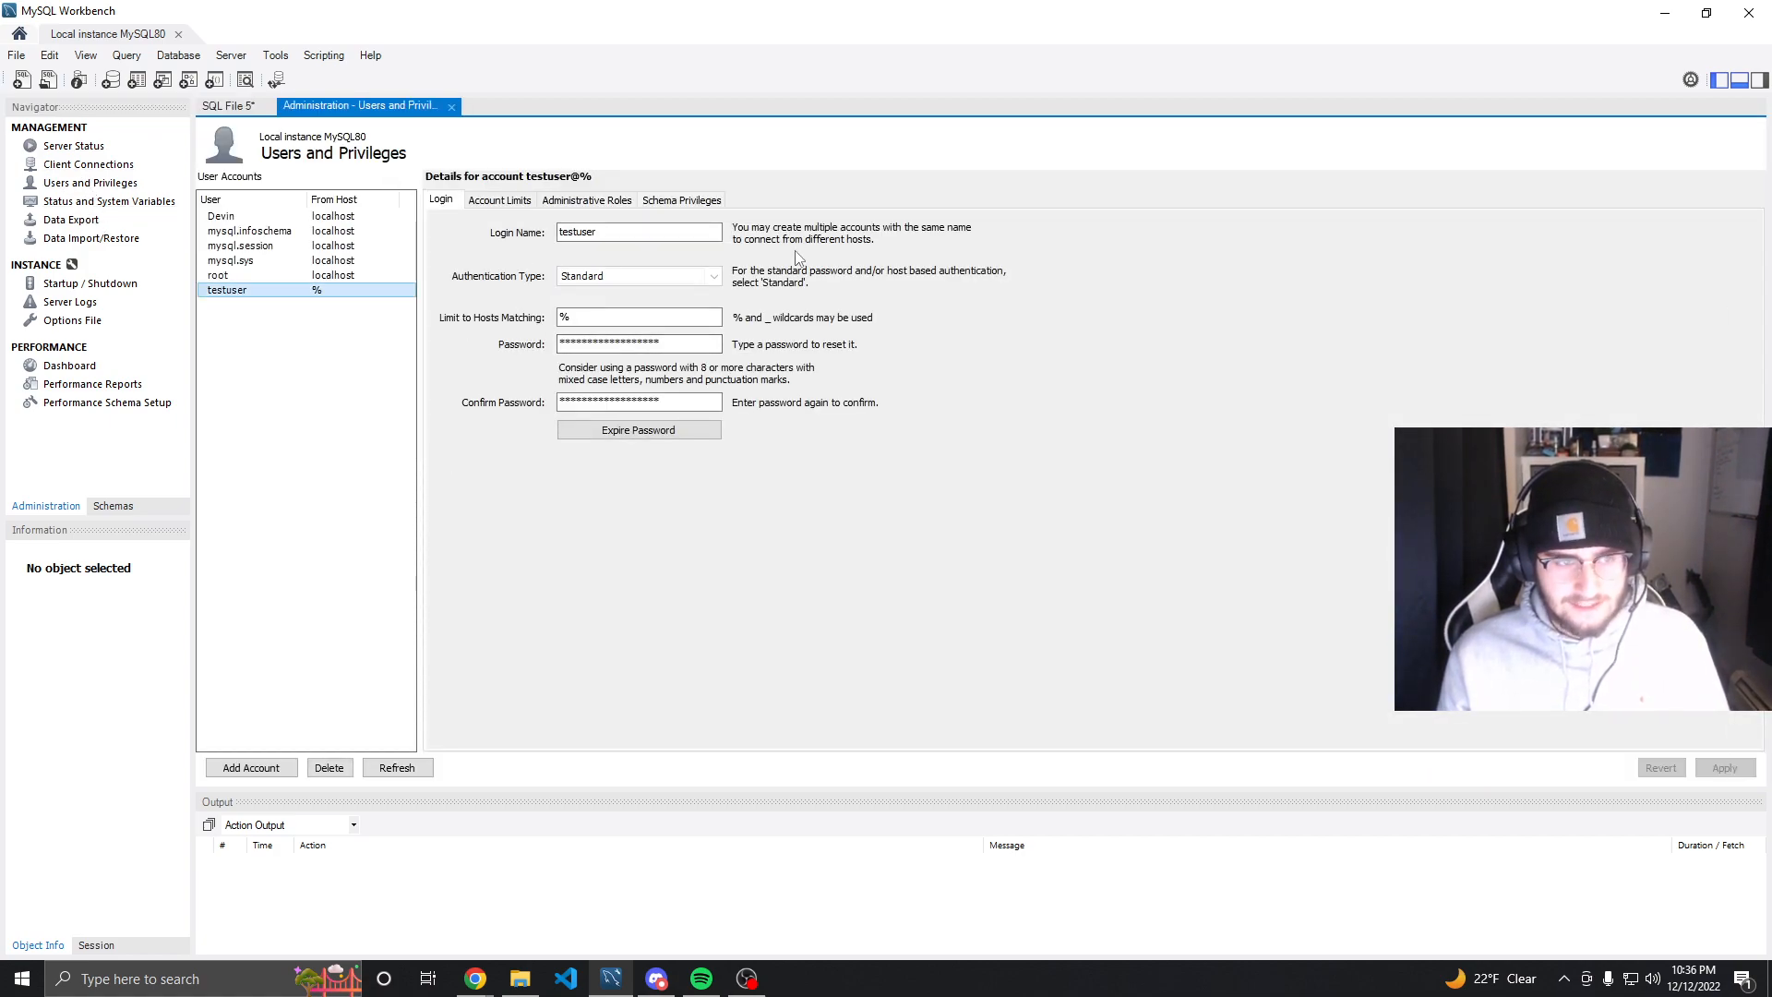
click(652, 202)
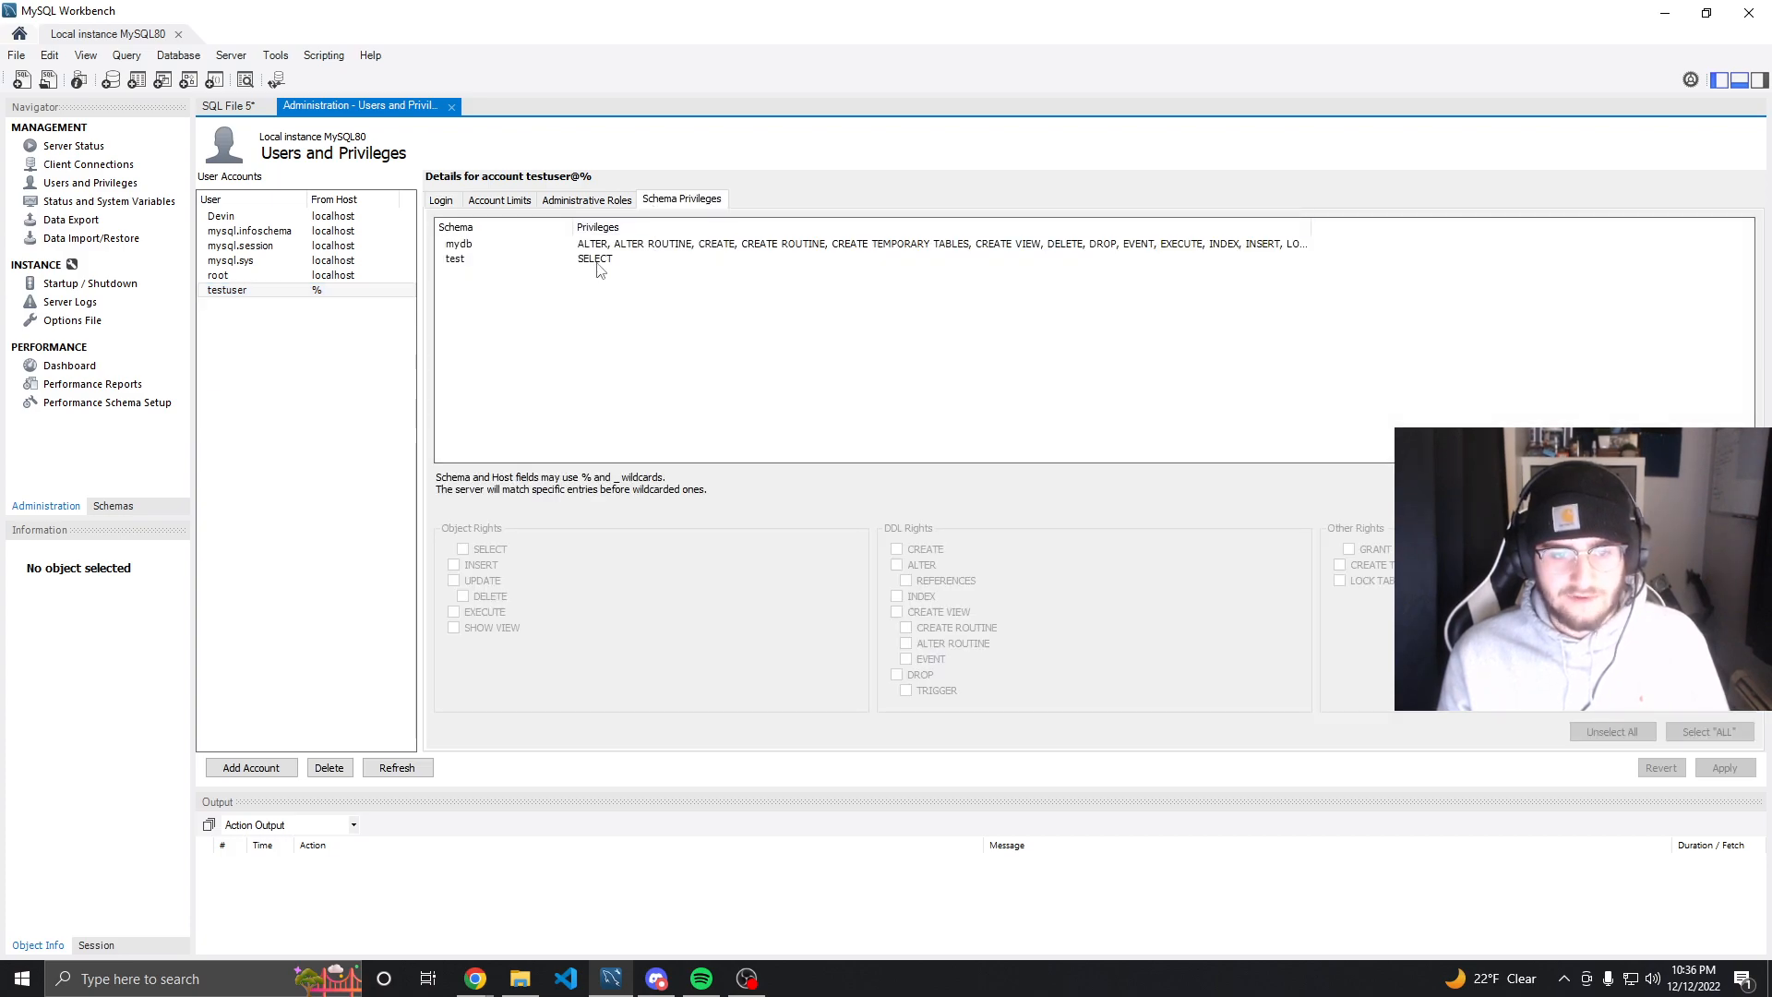
click(600, 262)
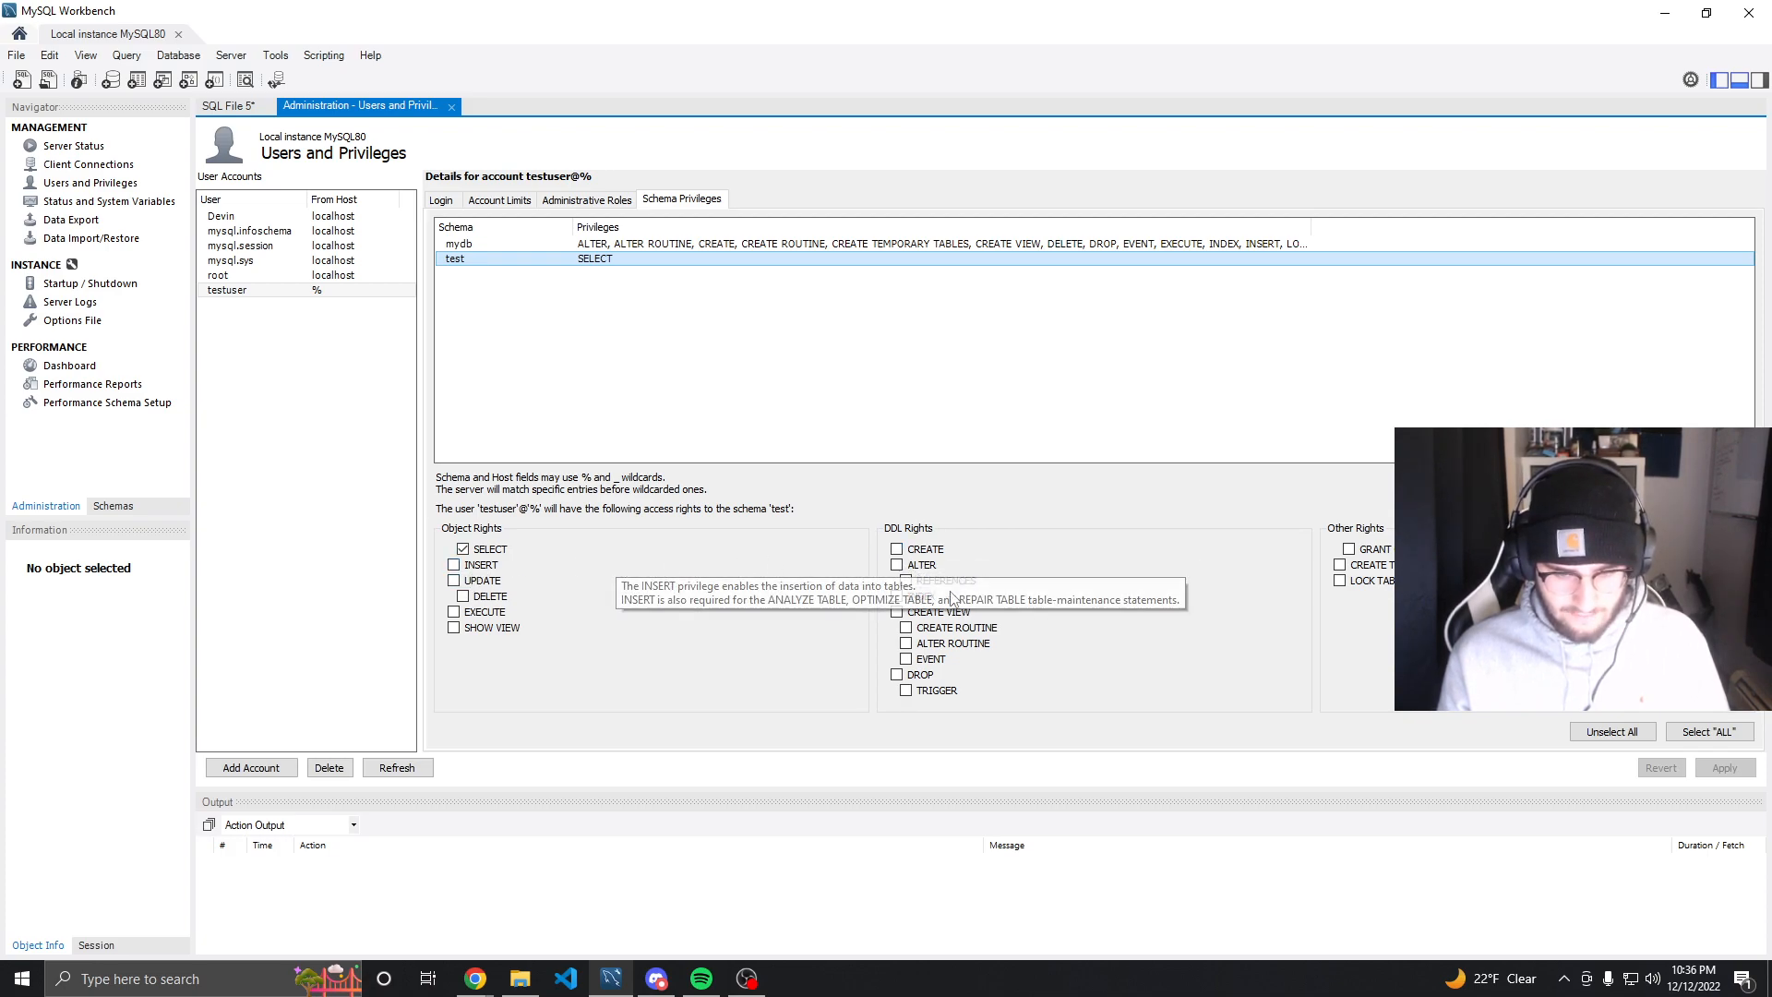
click(909, 675)
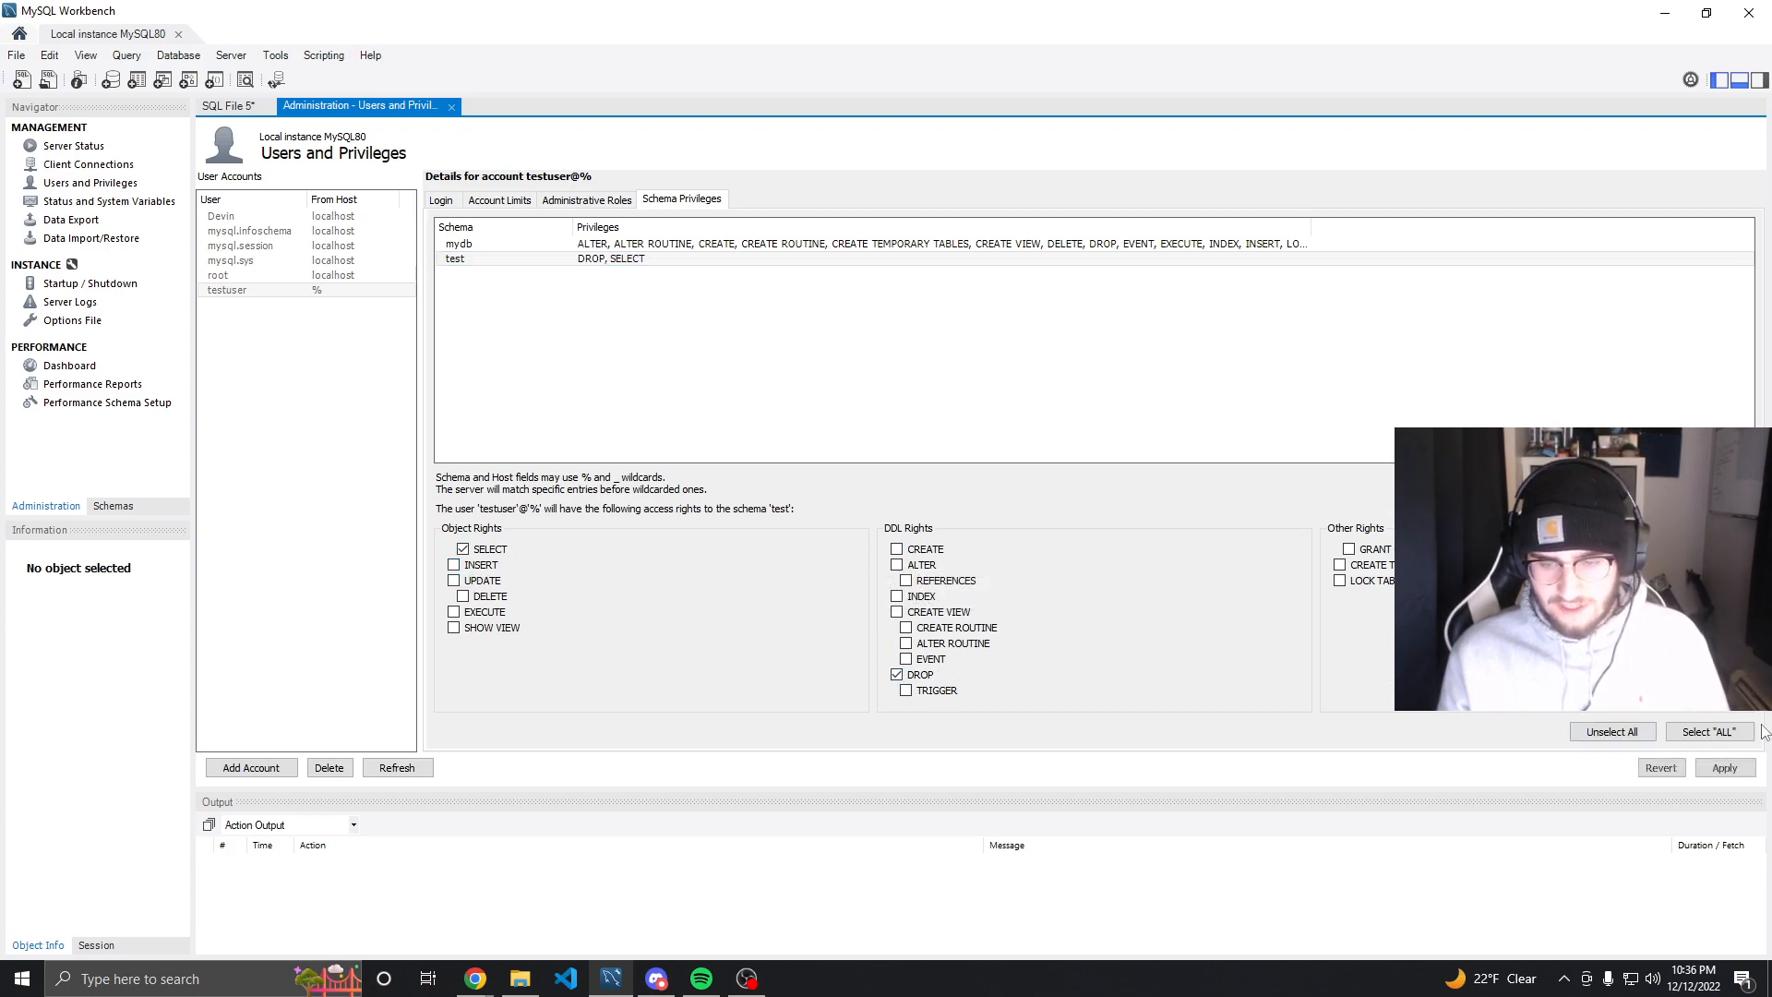
click(1741, 767)
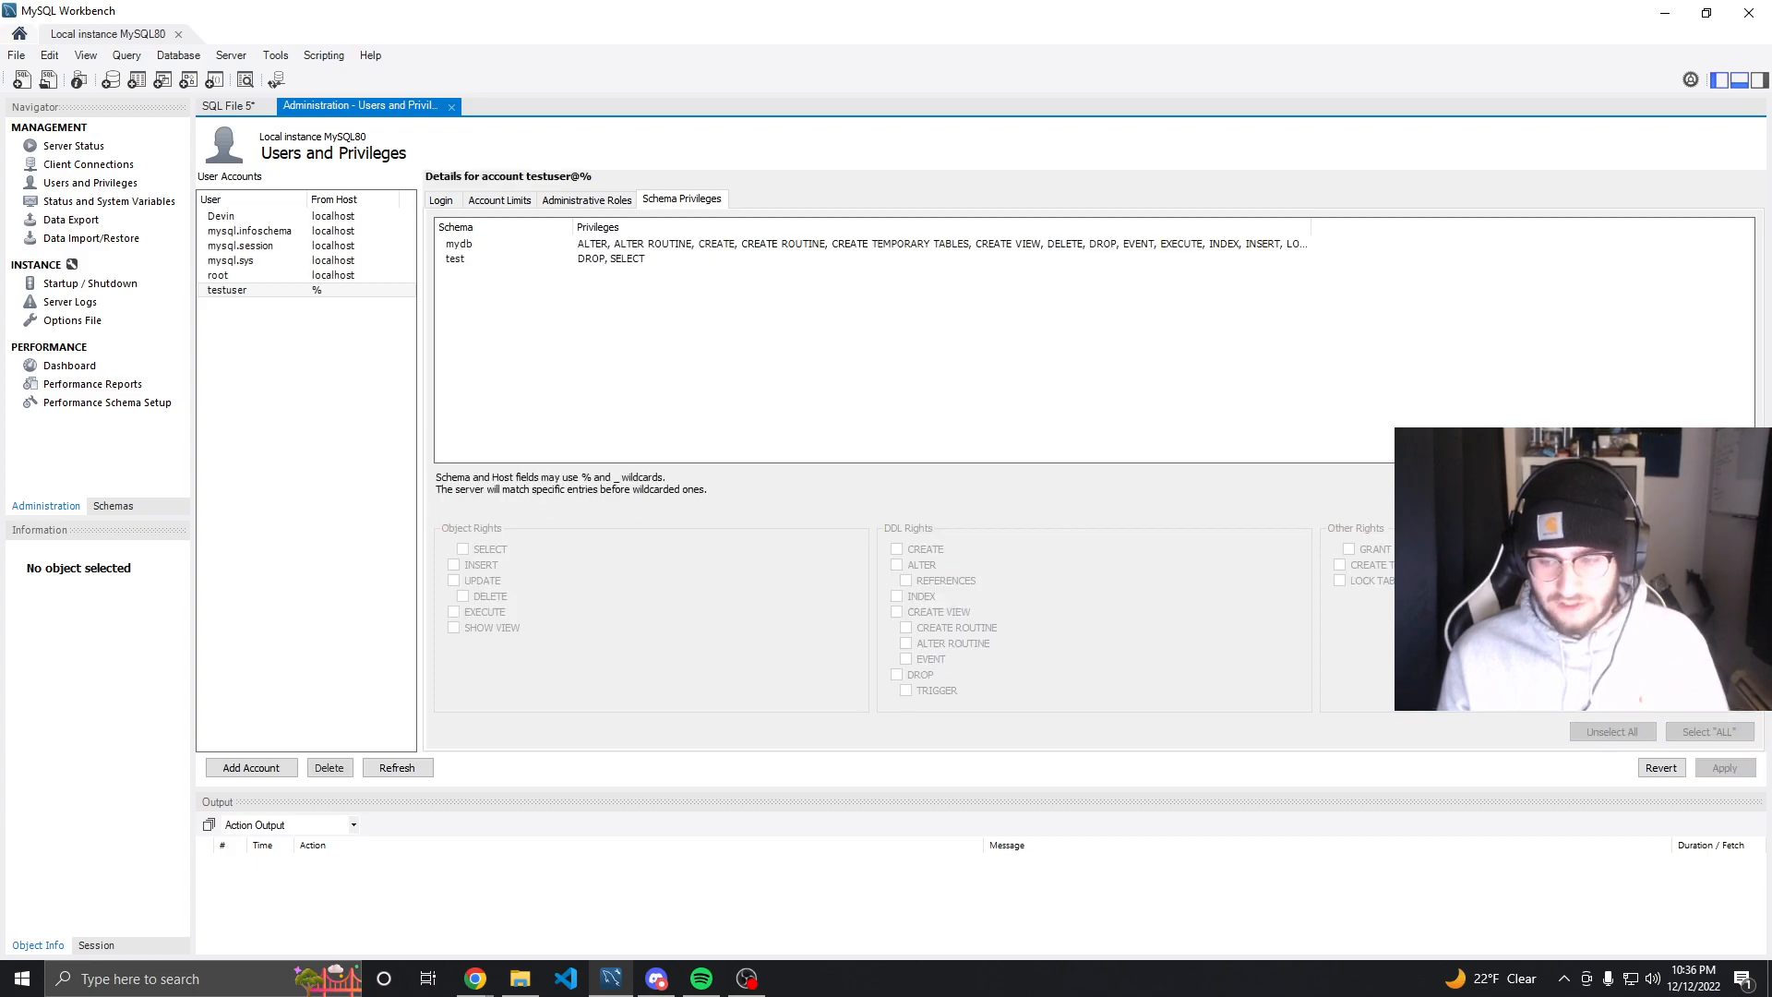
Close the root session and open the Test connection by entering the testuser account password
click(178, 34)
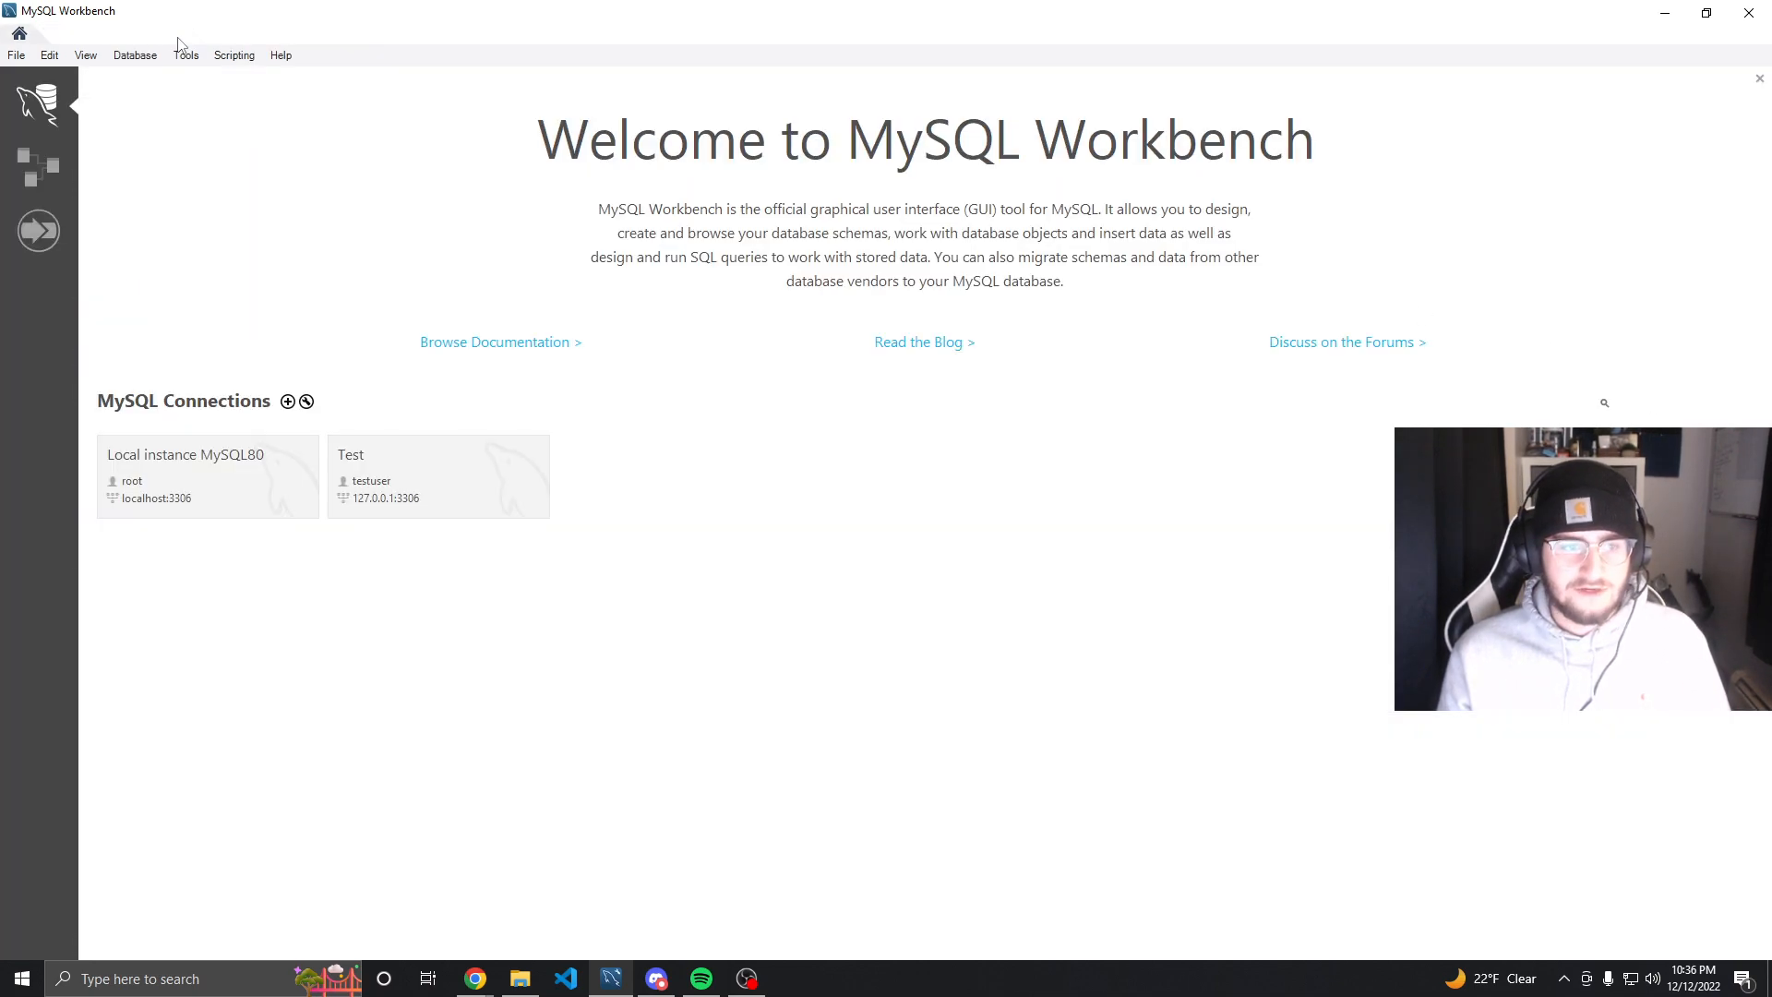
click(254, 467)
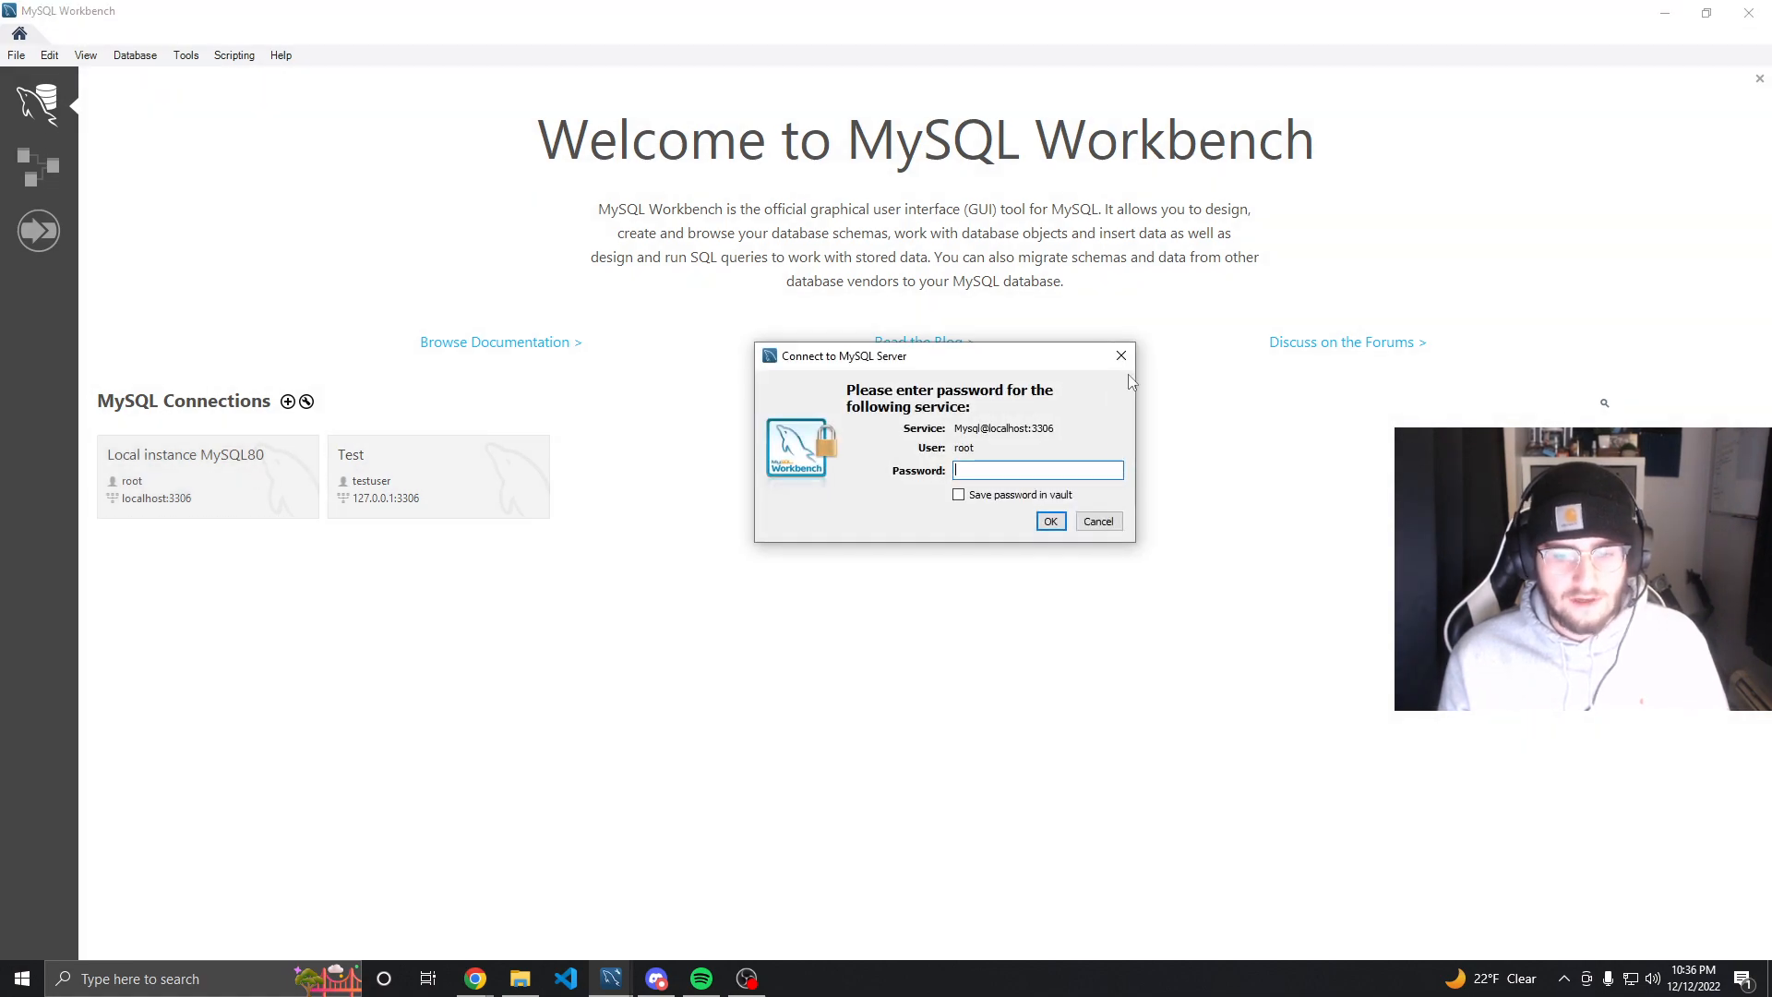
click(1123, 357)
click(440, 458)
text(**)
key(BackSpace)
key(BackSpace)
key(BackSpace)
key(BackSpace)
key(BackSpace)
text(****)
click(1044, 525)
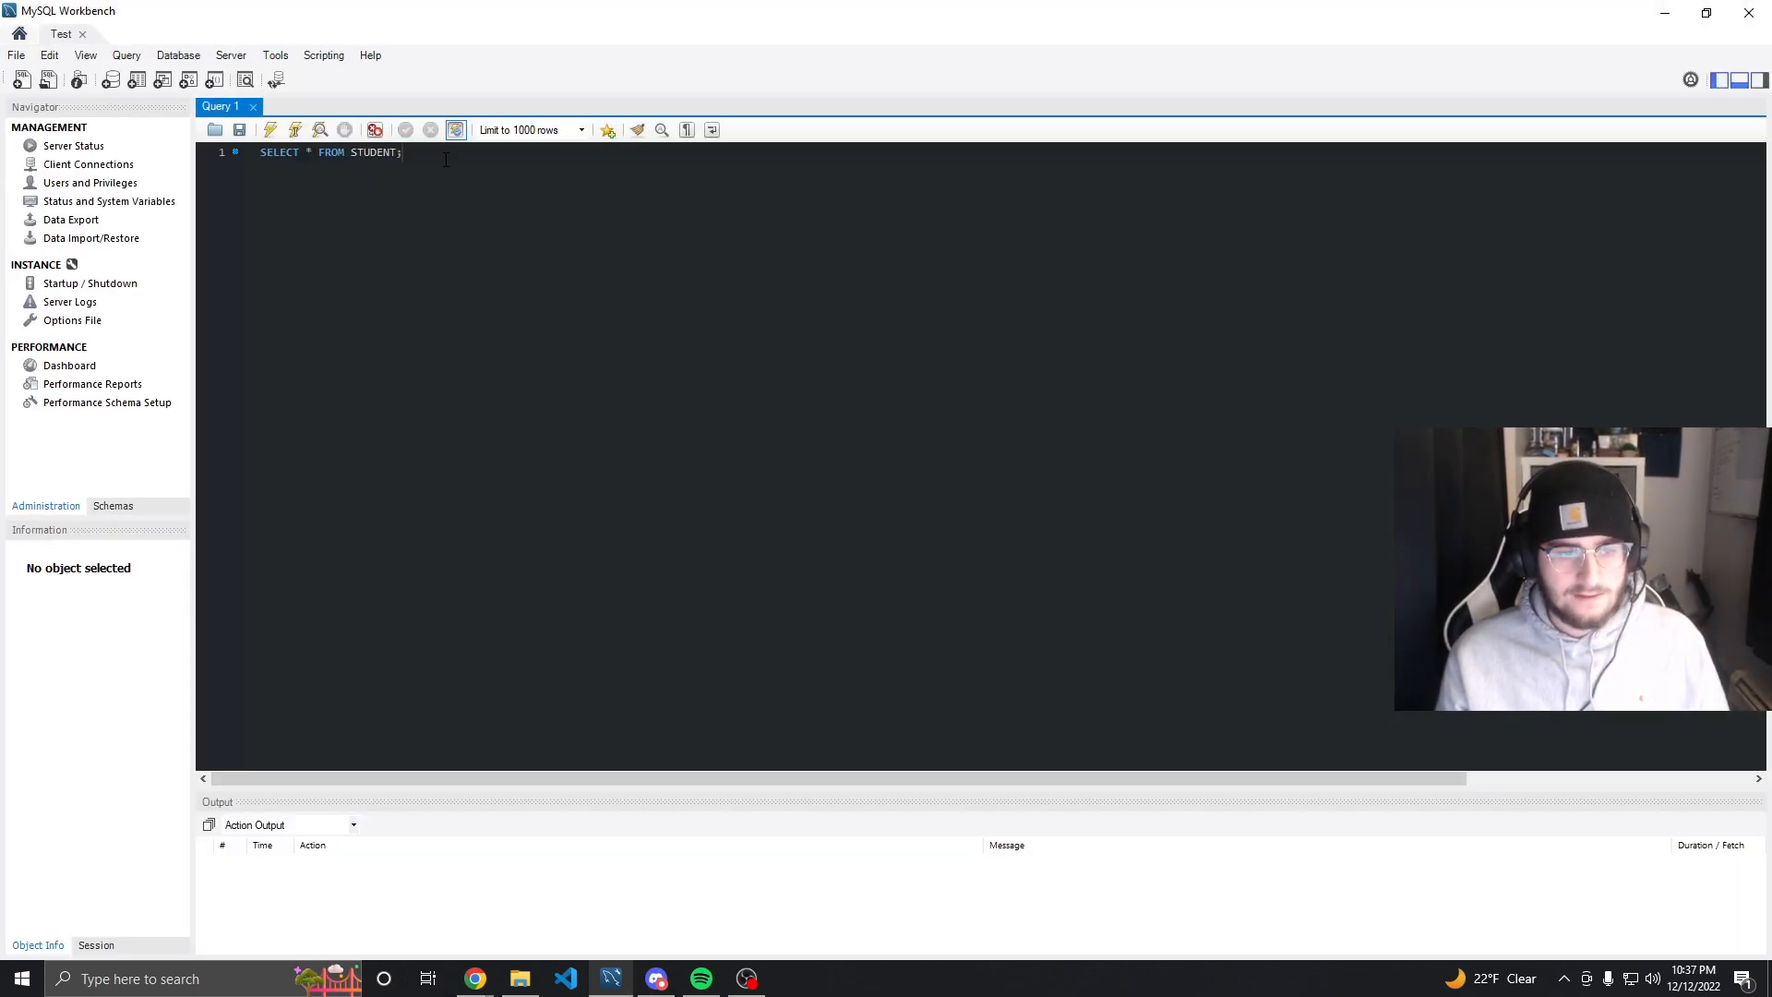
Try again to drop the student table from the test schema with Drop Now
click(114, 509)
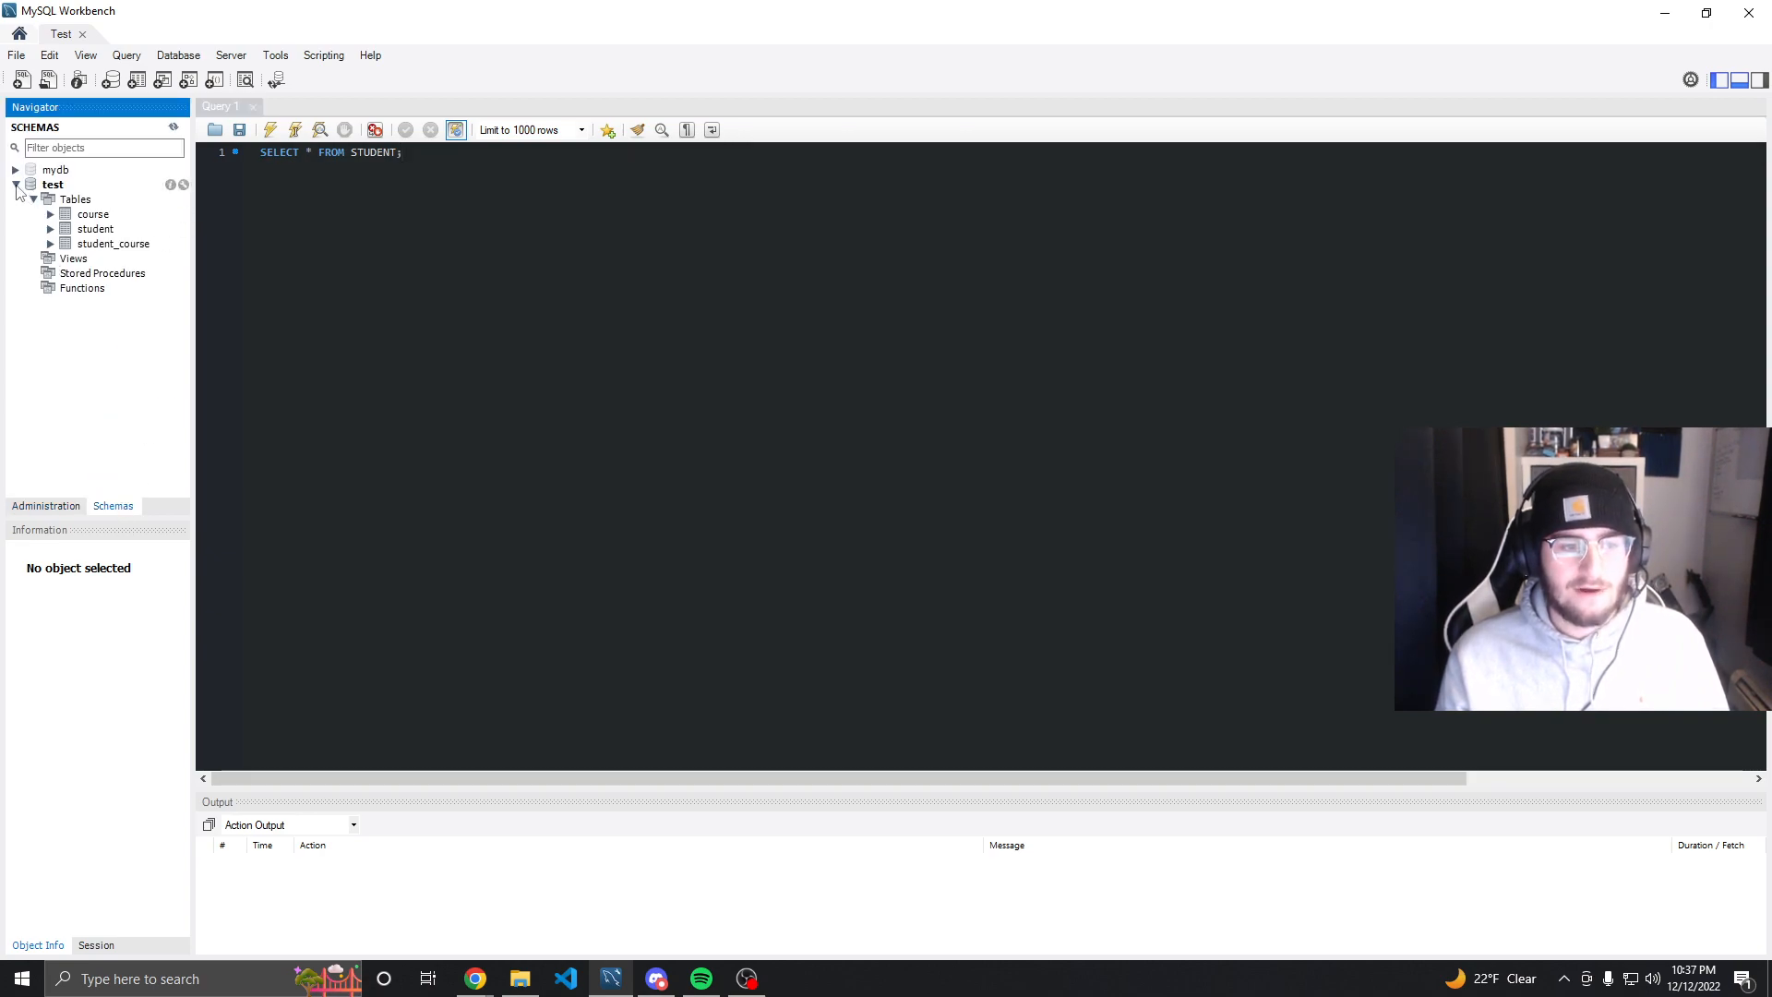
right_click(92, 233)
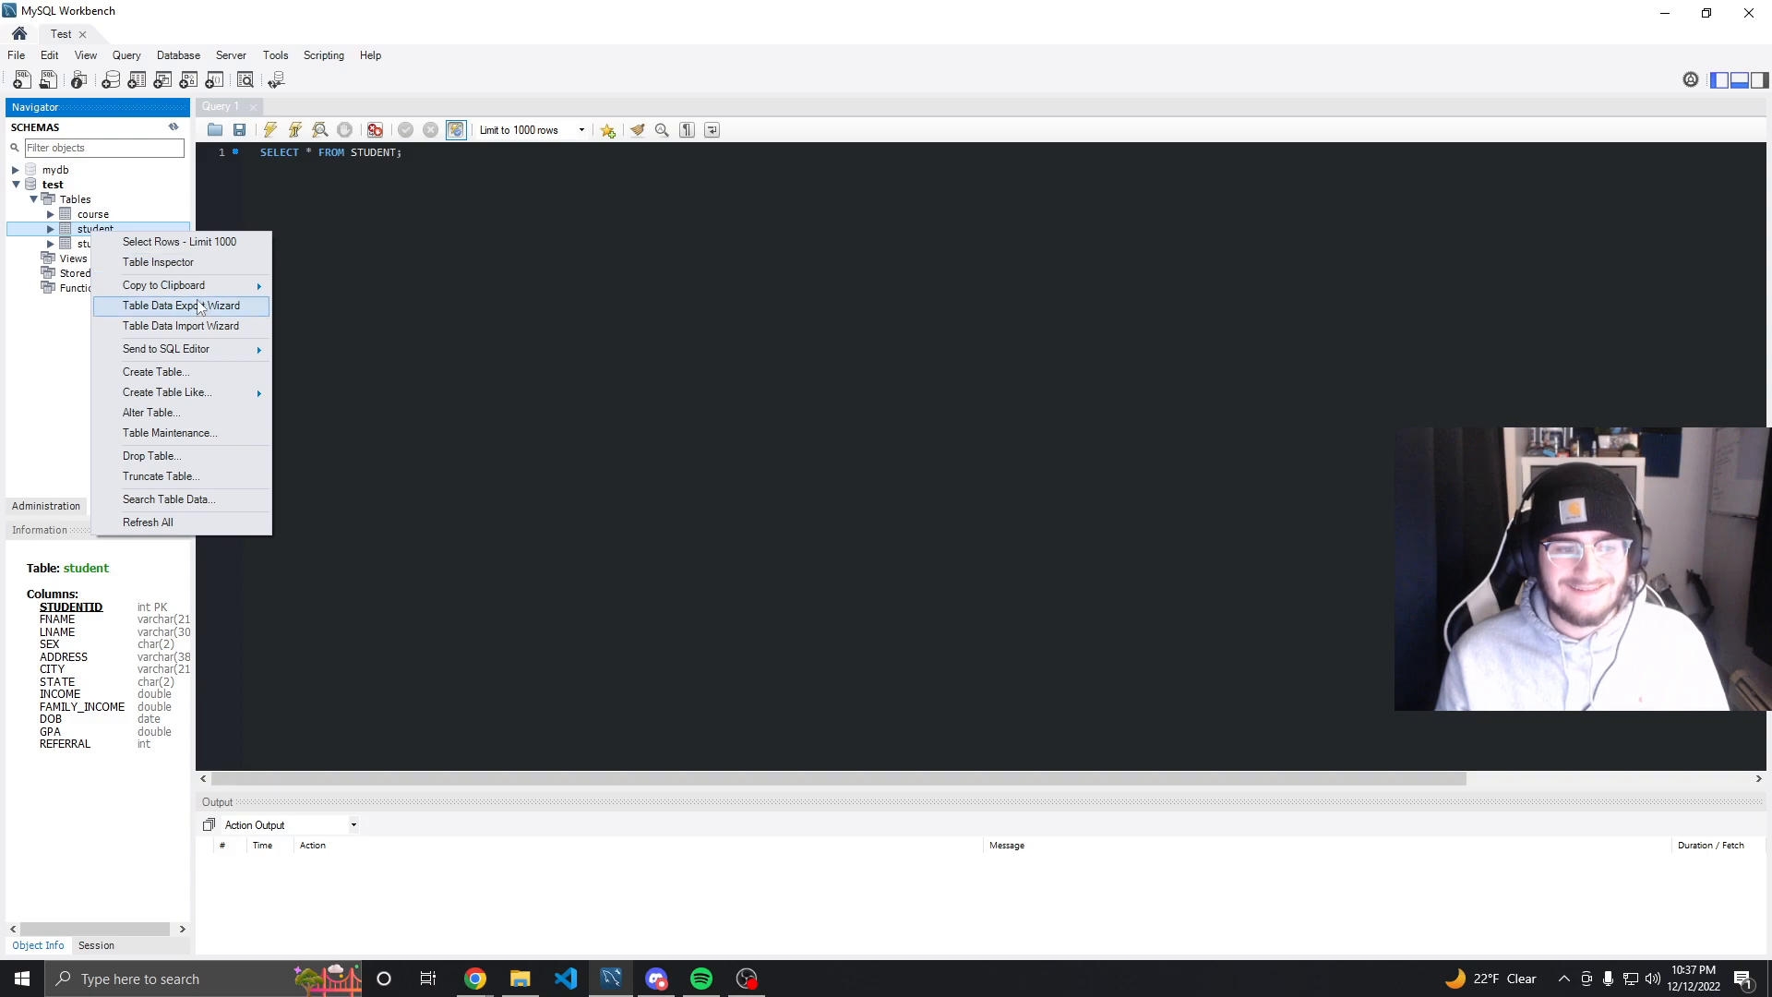
click(187, 453)
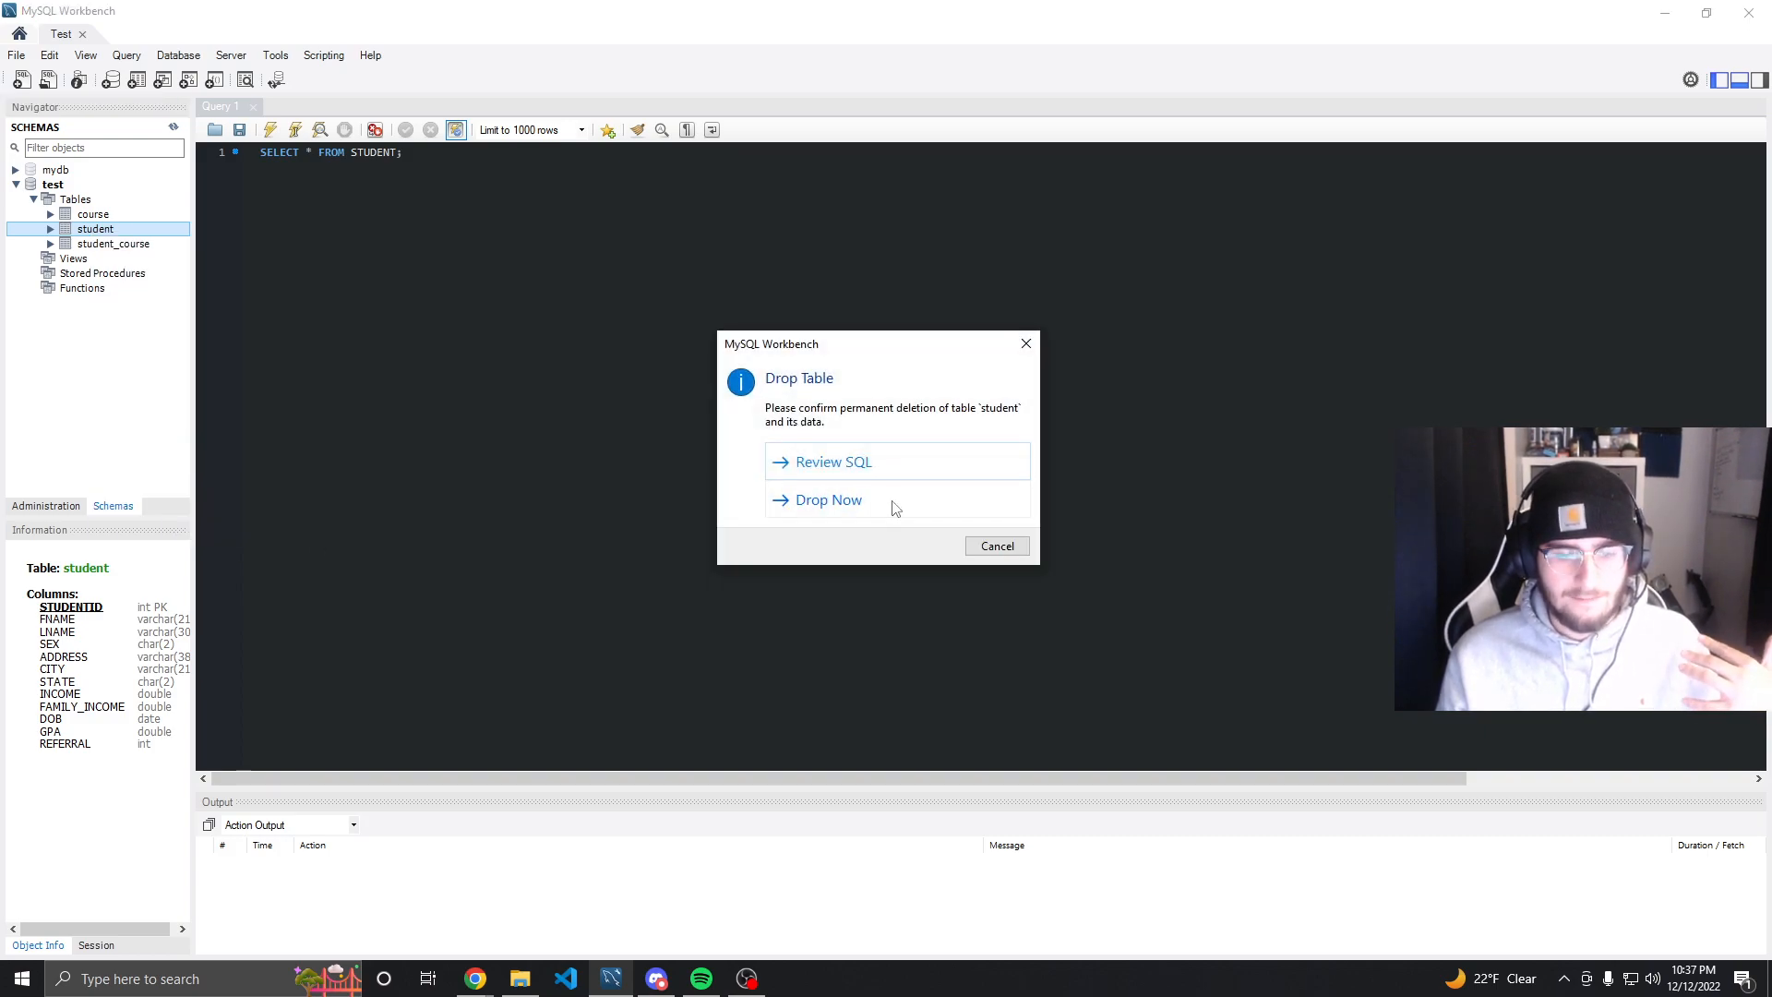
click(885, 500)
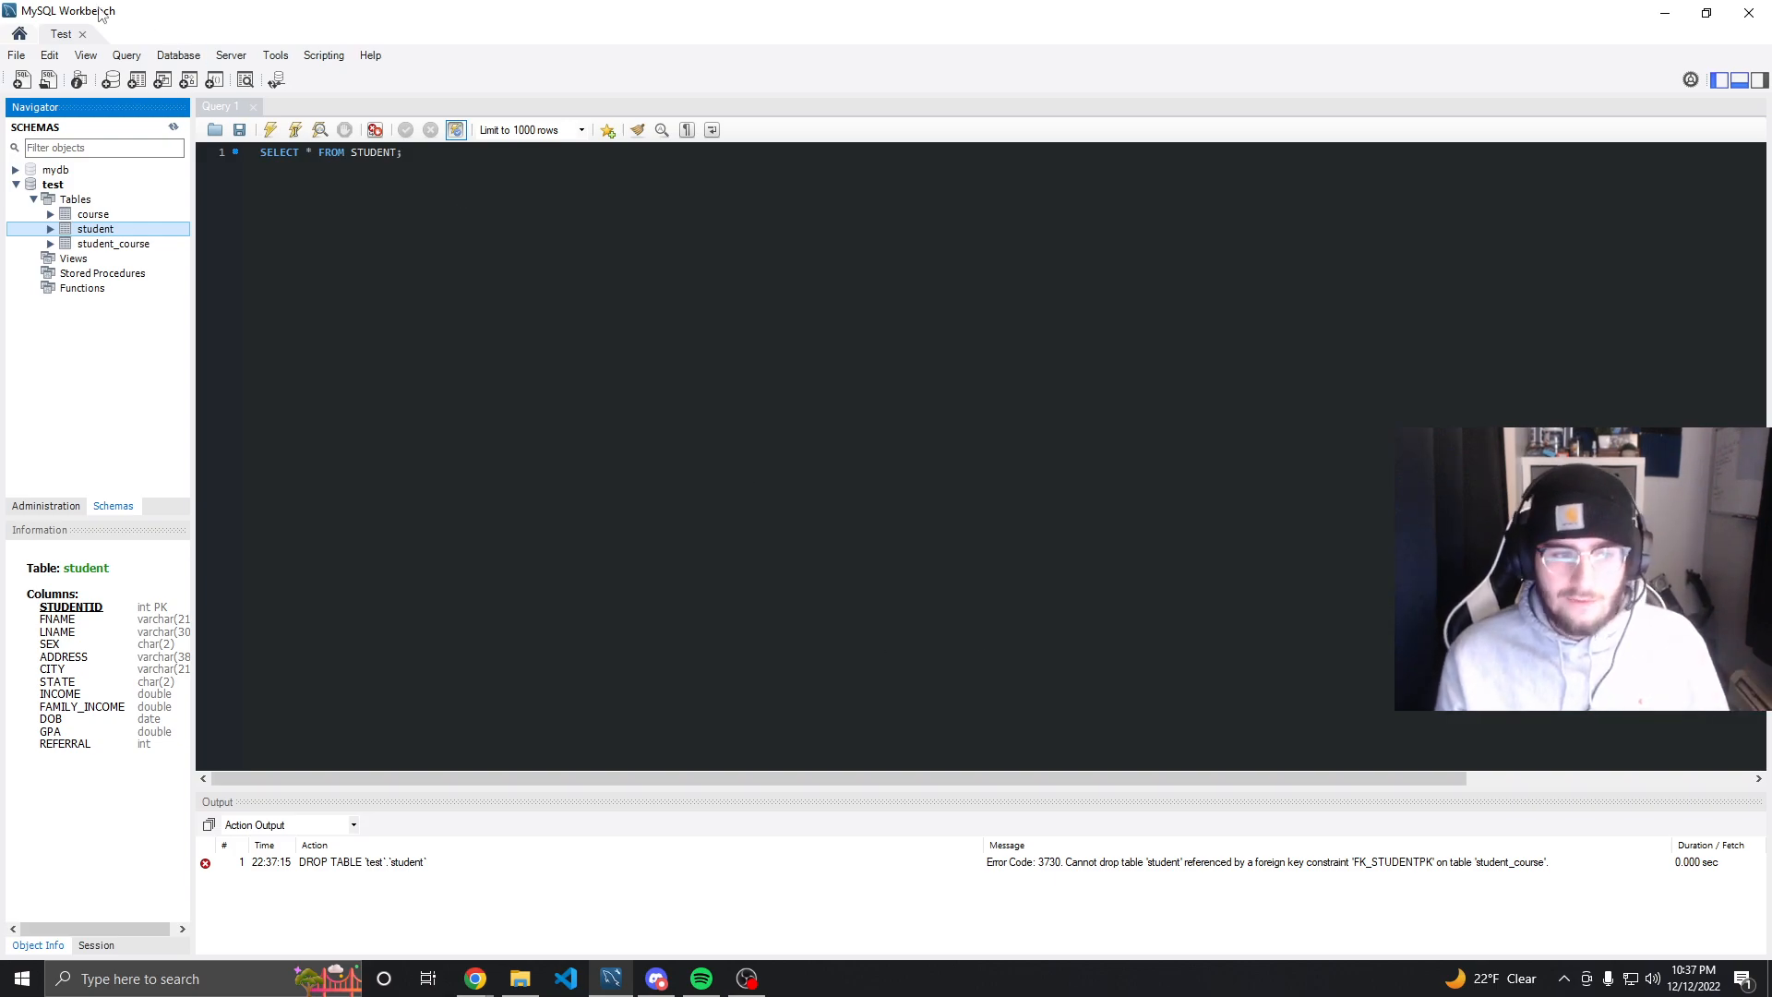
Close the Test session and reopen the Local instance MySQL80 connection by entering the root password
click(82, 34)
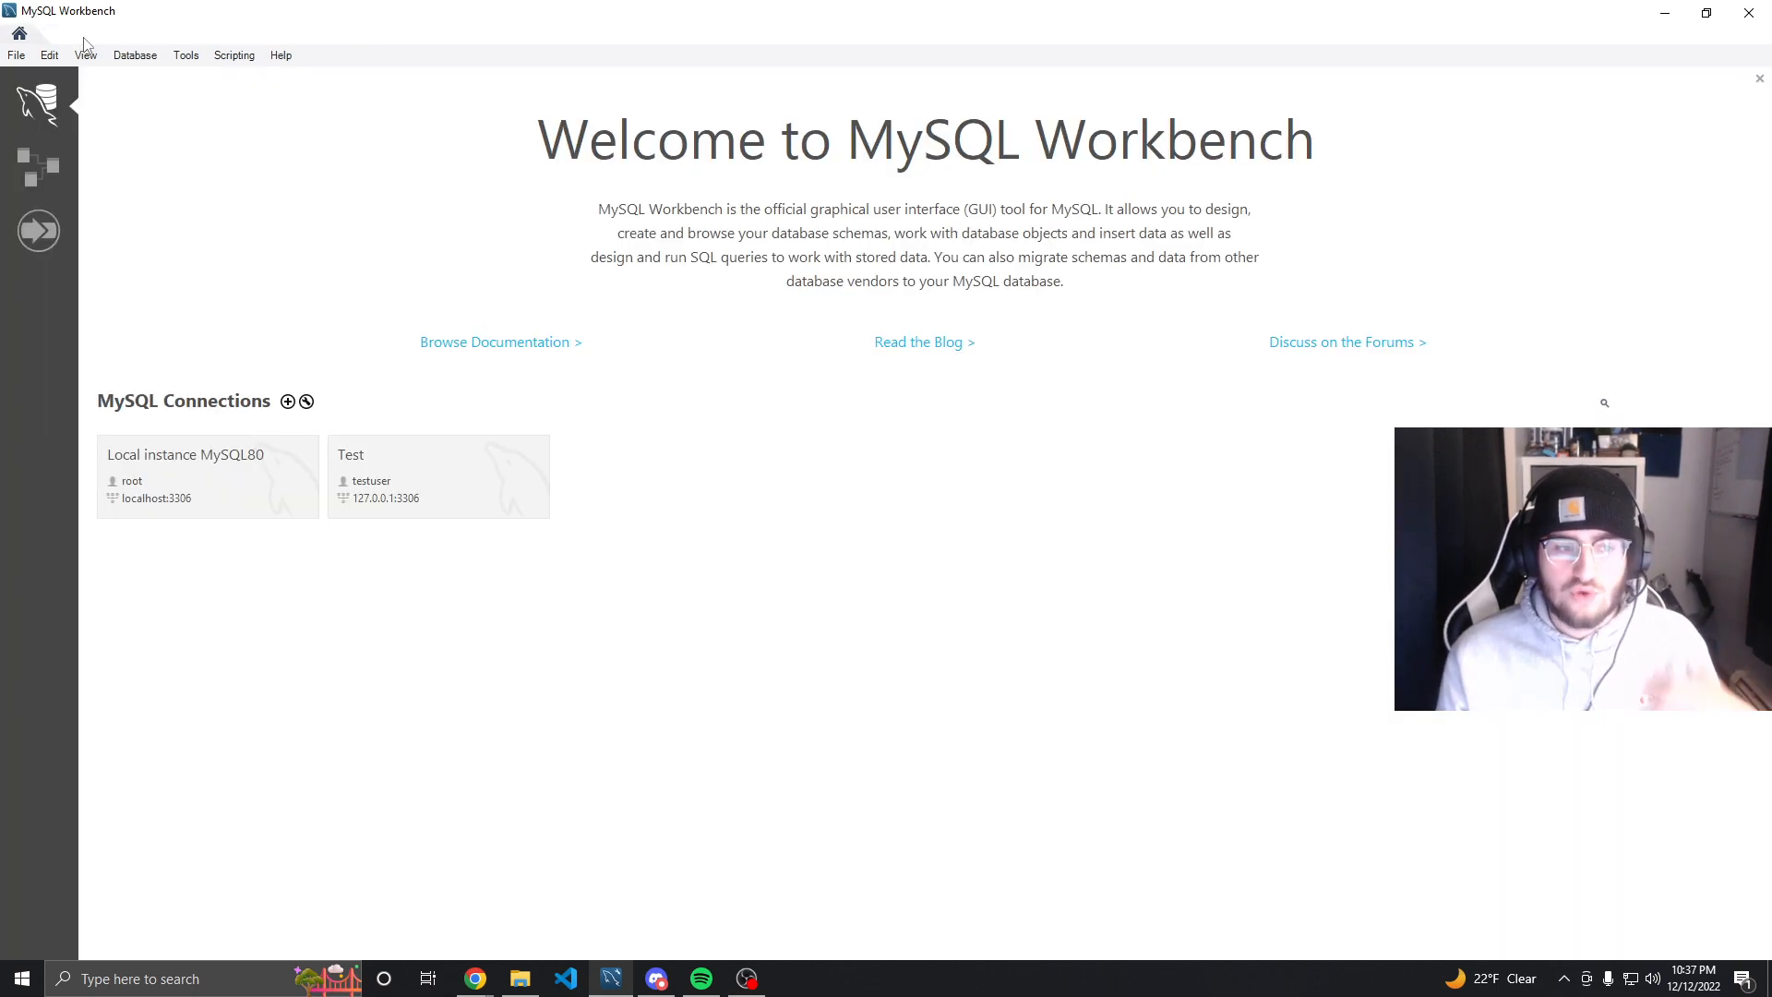
right_click(513, 488)
click(511, 454)
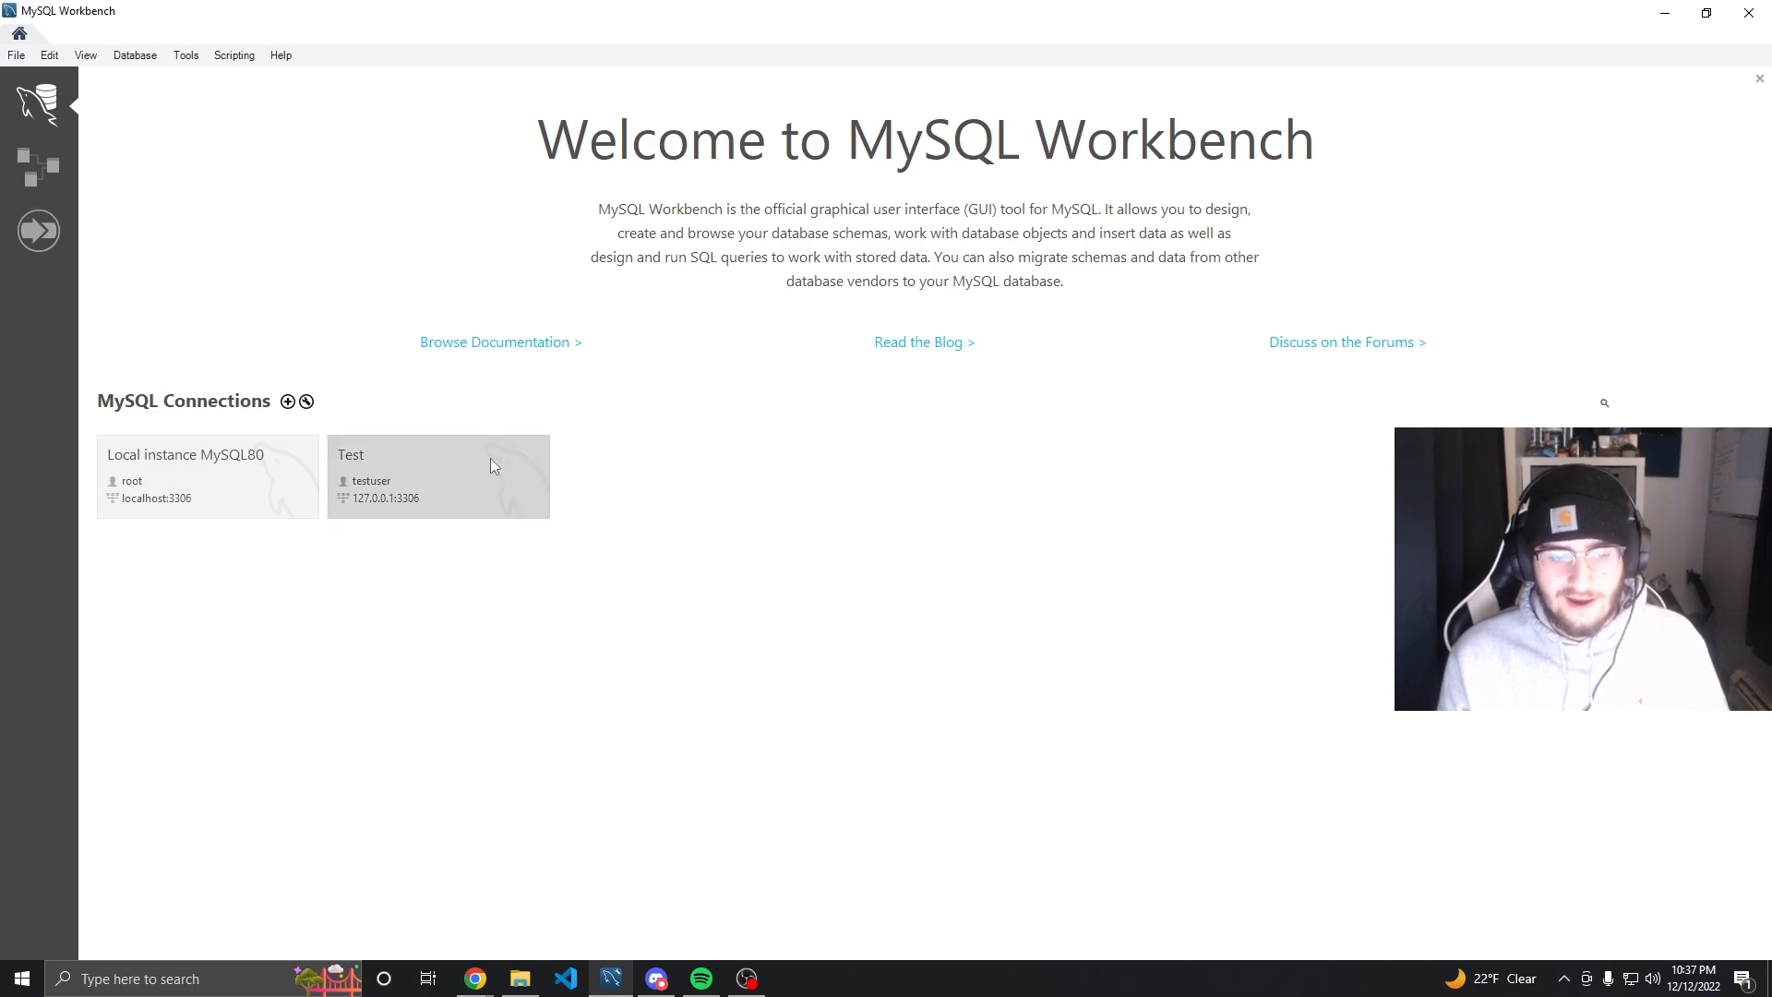
click(244, 478)
text(*)
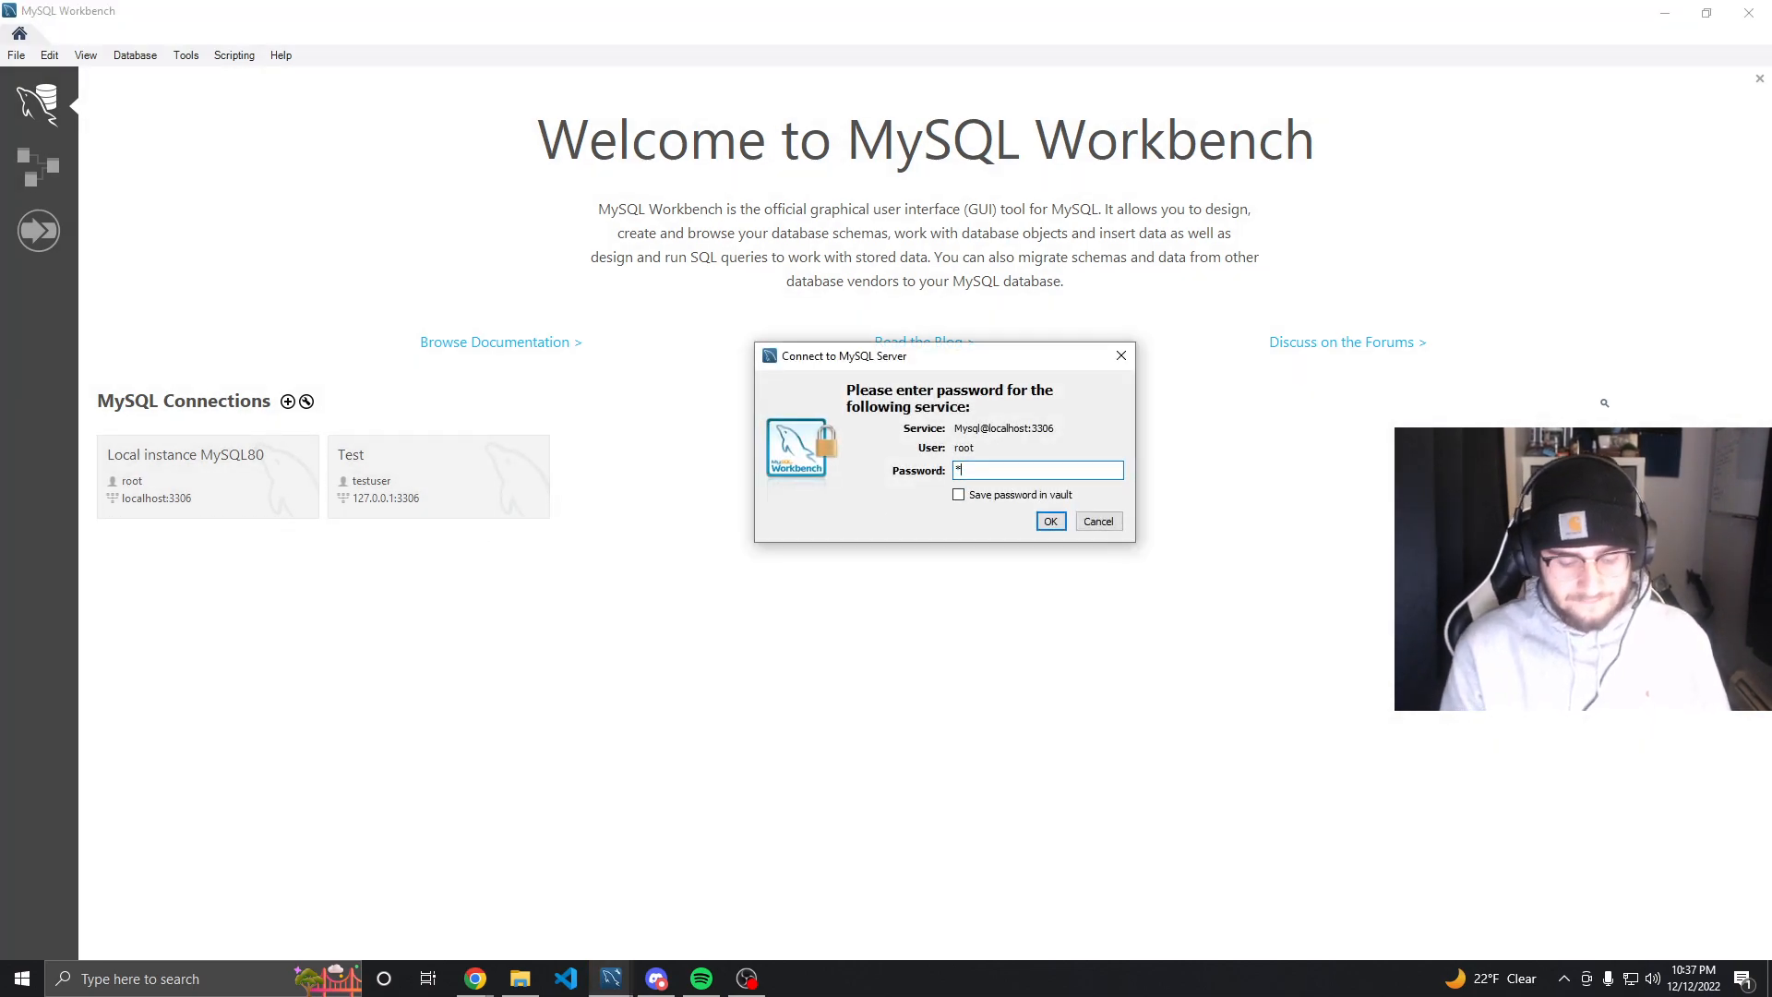
text(*******)
key(Return)
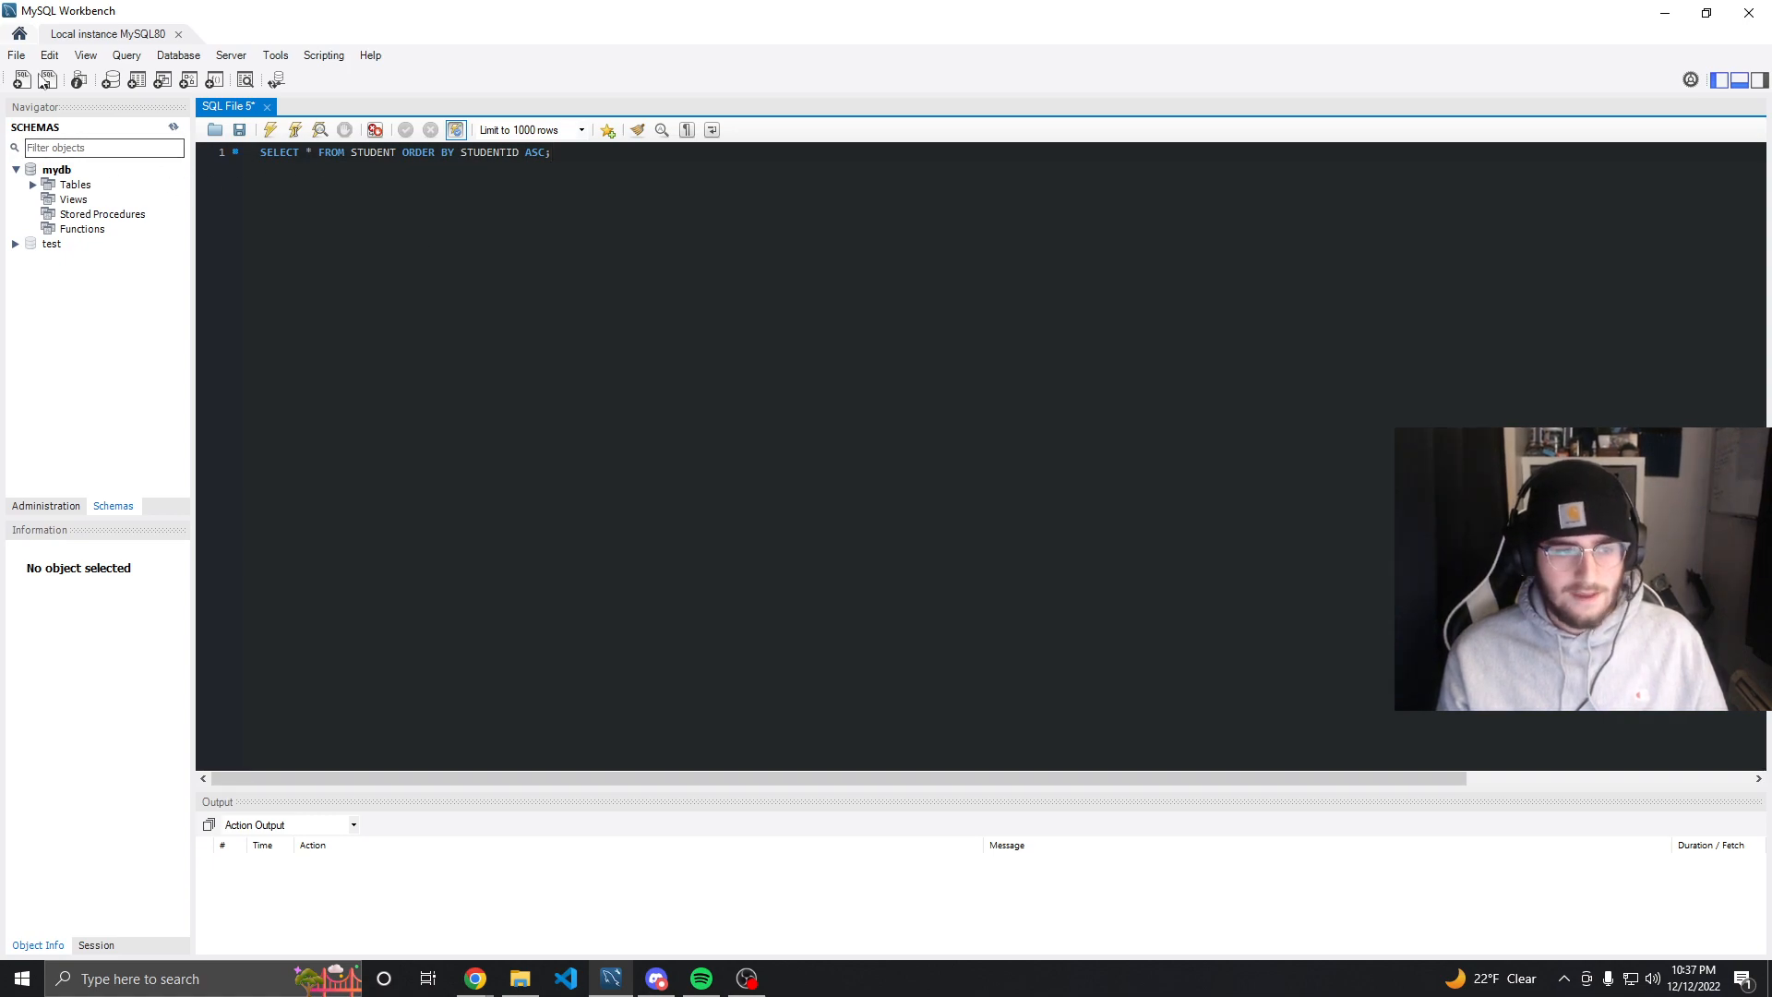
Delete the testuser account in Users and Privileges and confirm the removal
click(76, 505)
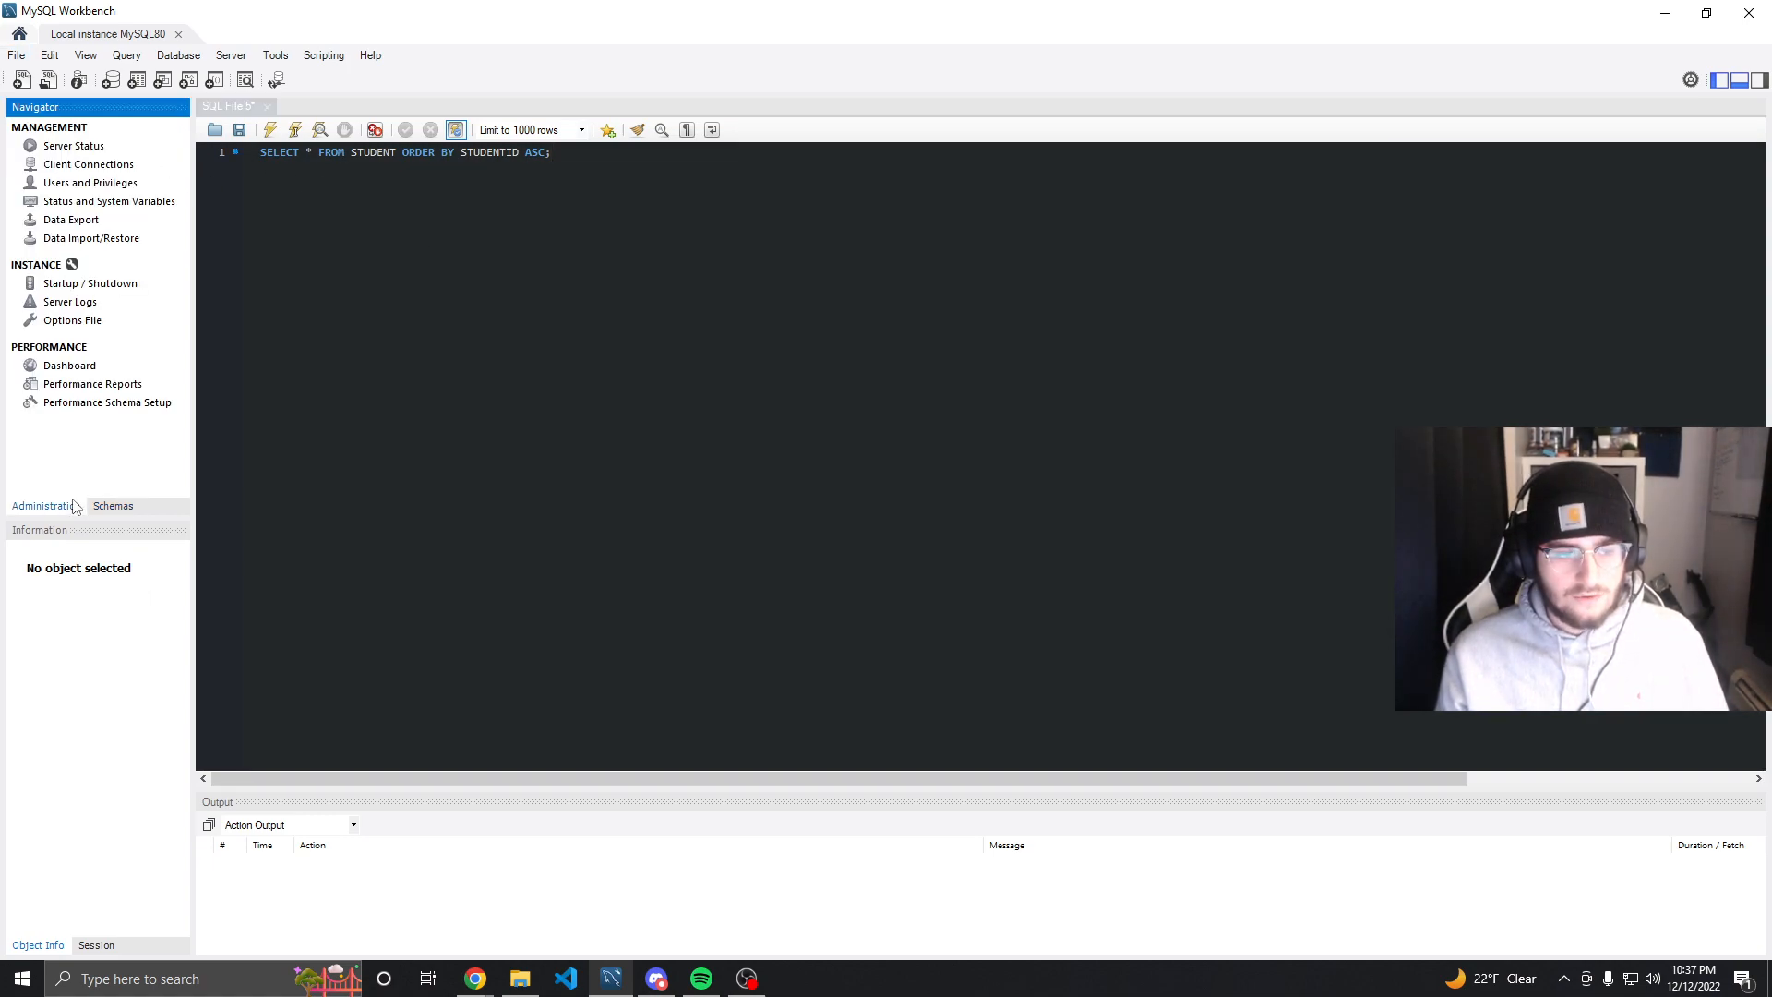
click(84, 184)
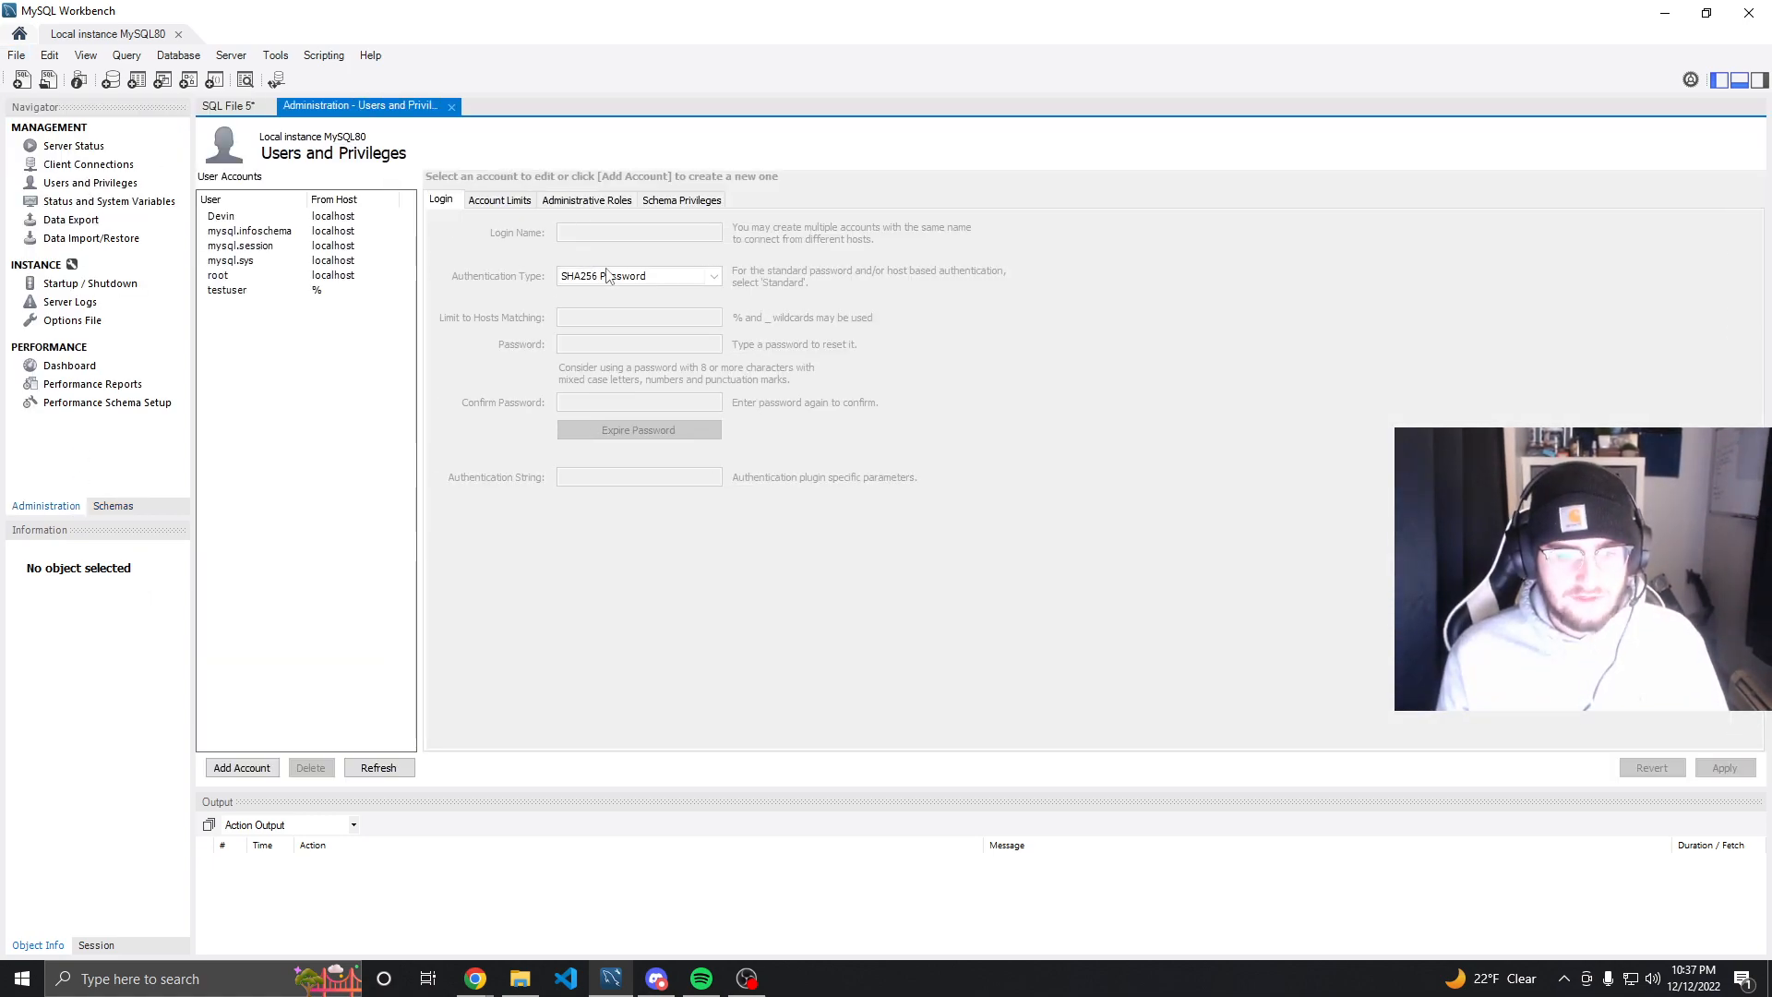
click(229, 290)
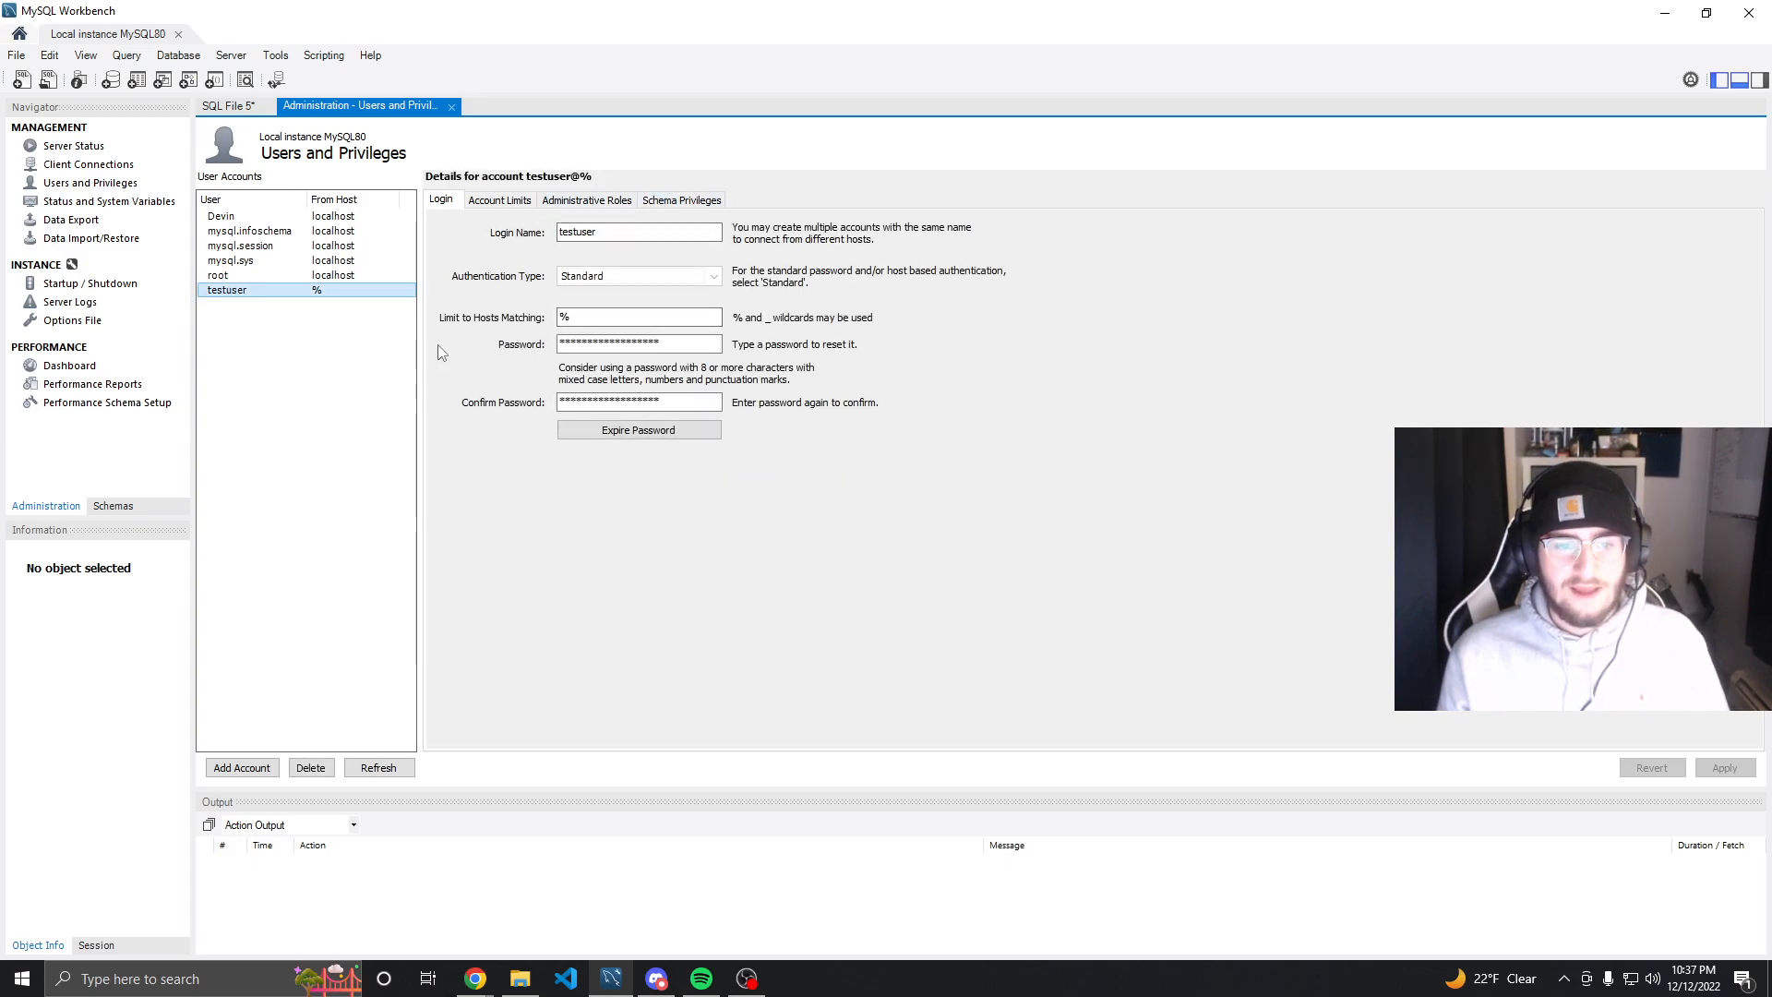
click(304, 772)
click(931, 507)
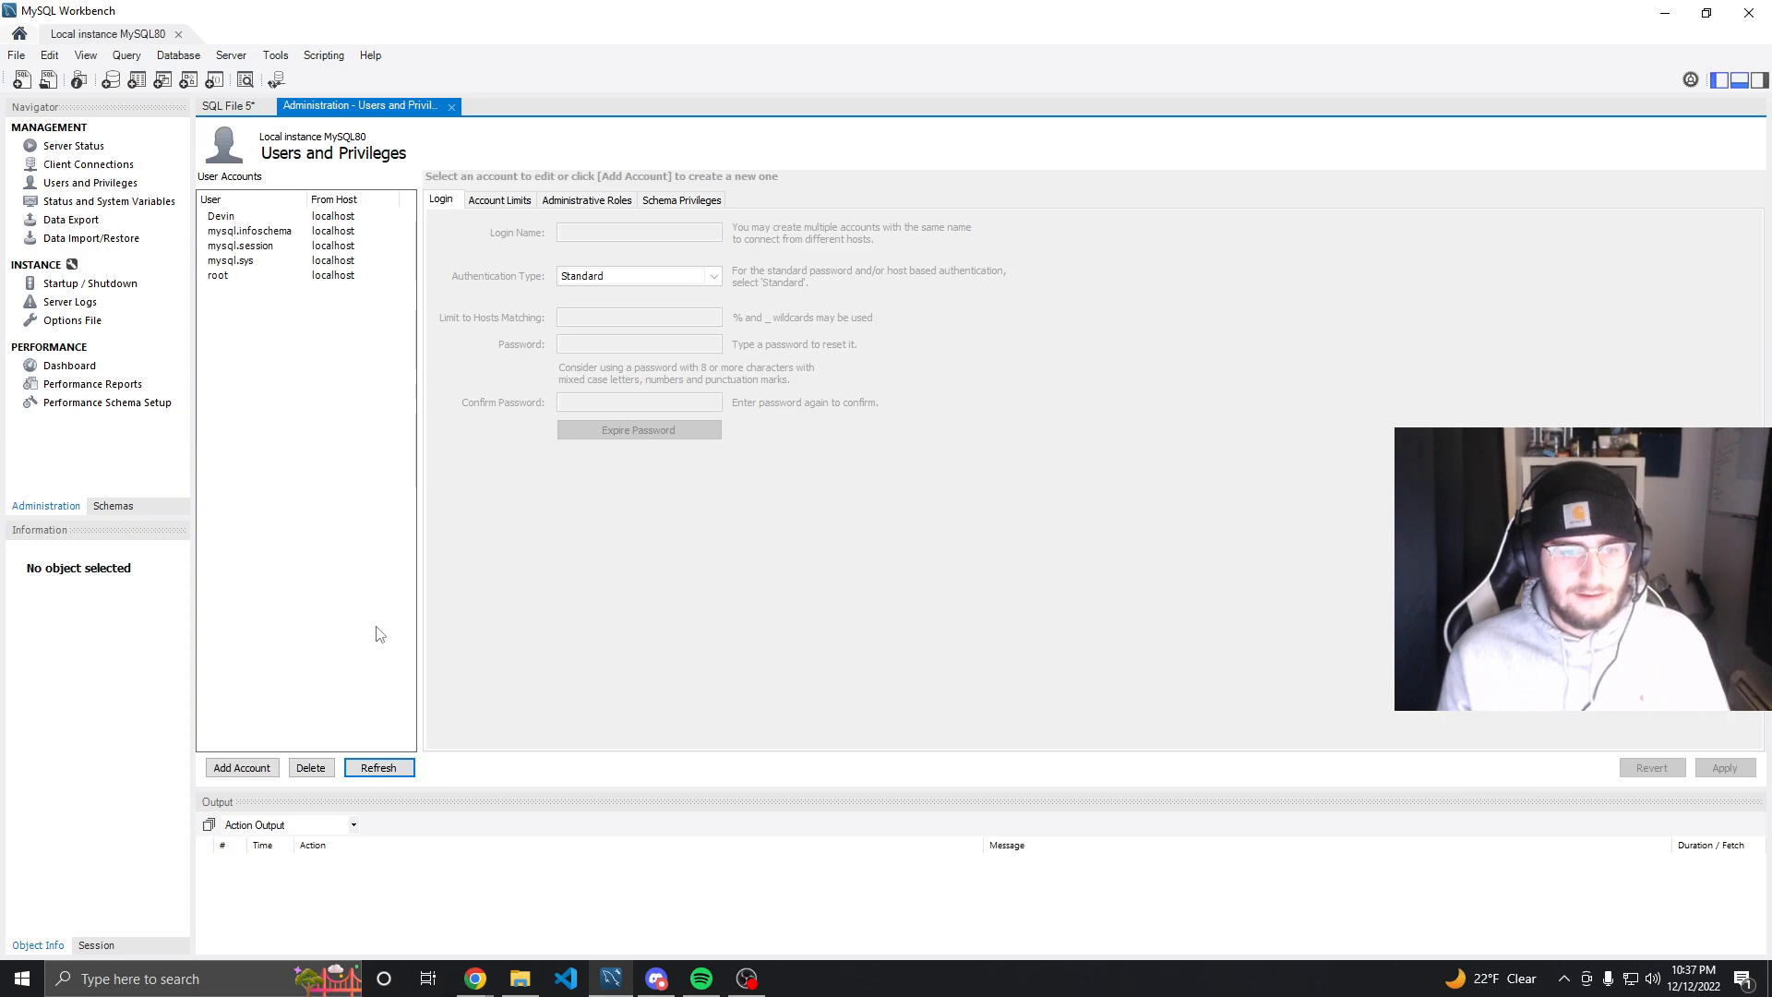
Close the root session and try to connect to the Test connection as testuser
key(ctrl+w)
click(178, 34)
click(376, 504)
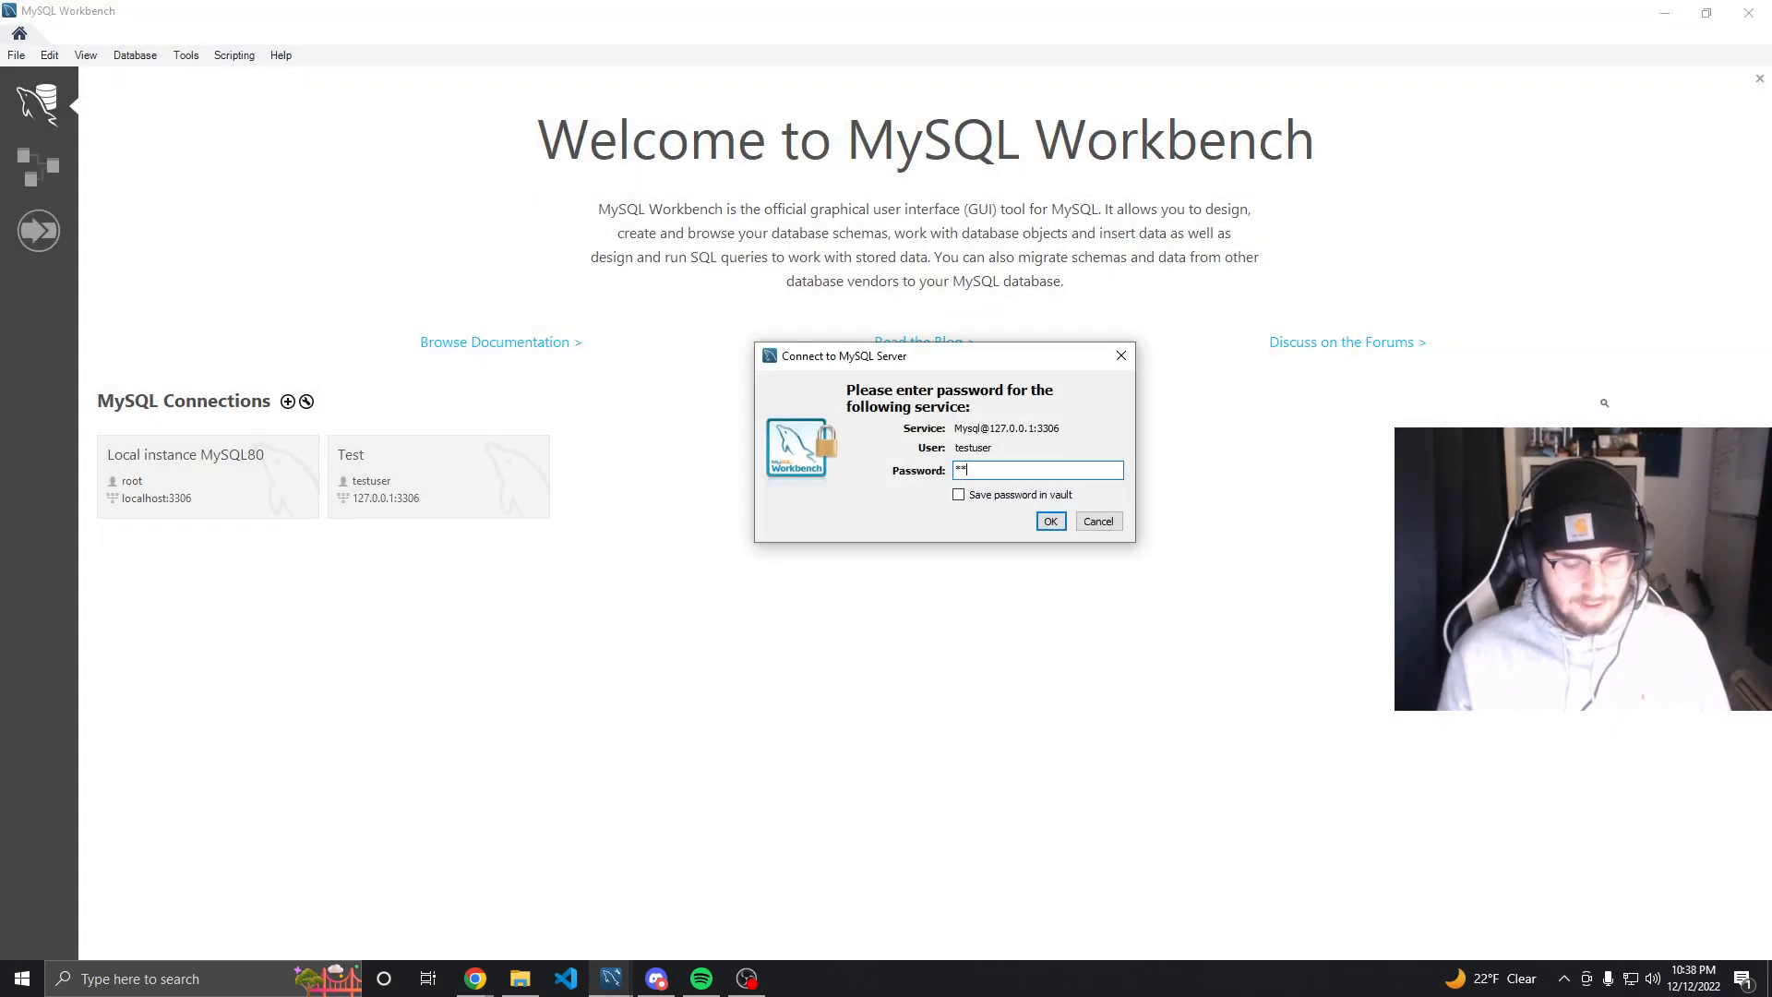
click(1050, 521)
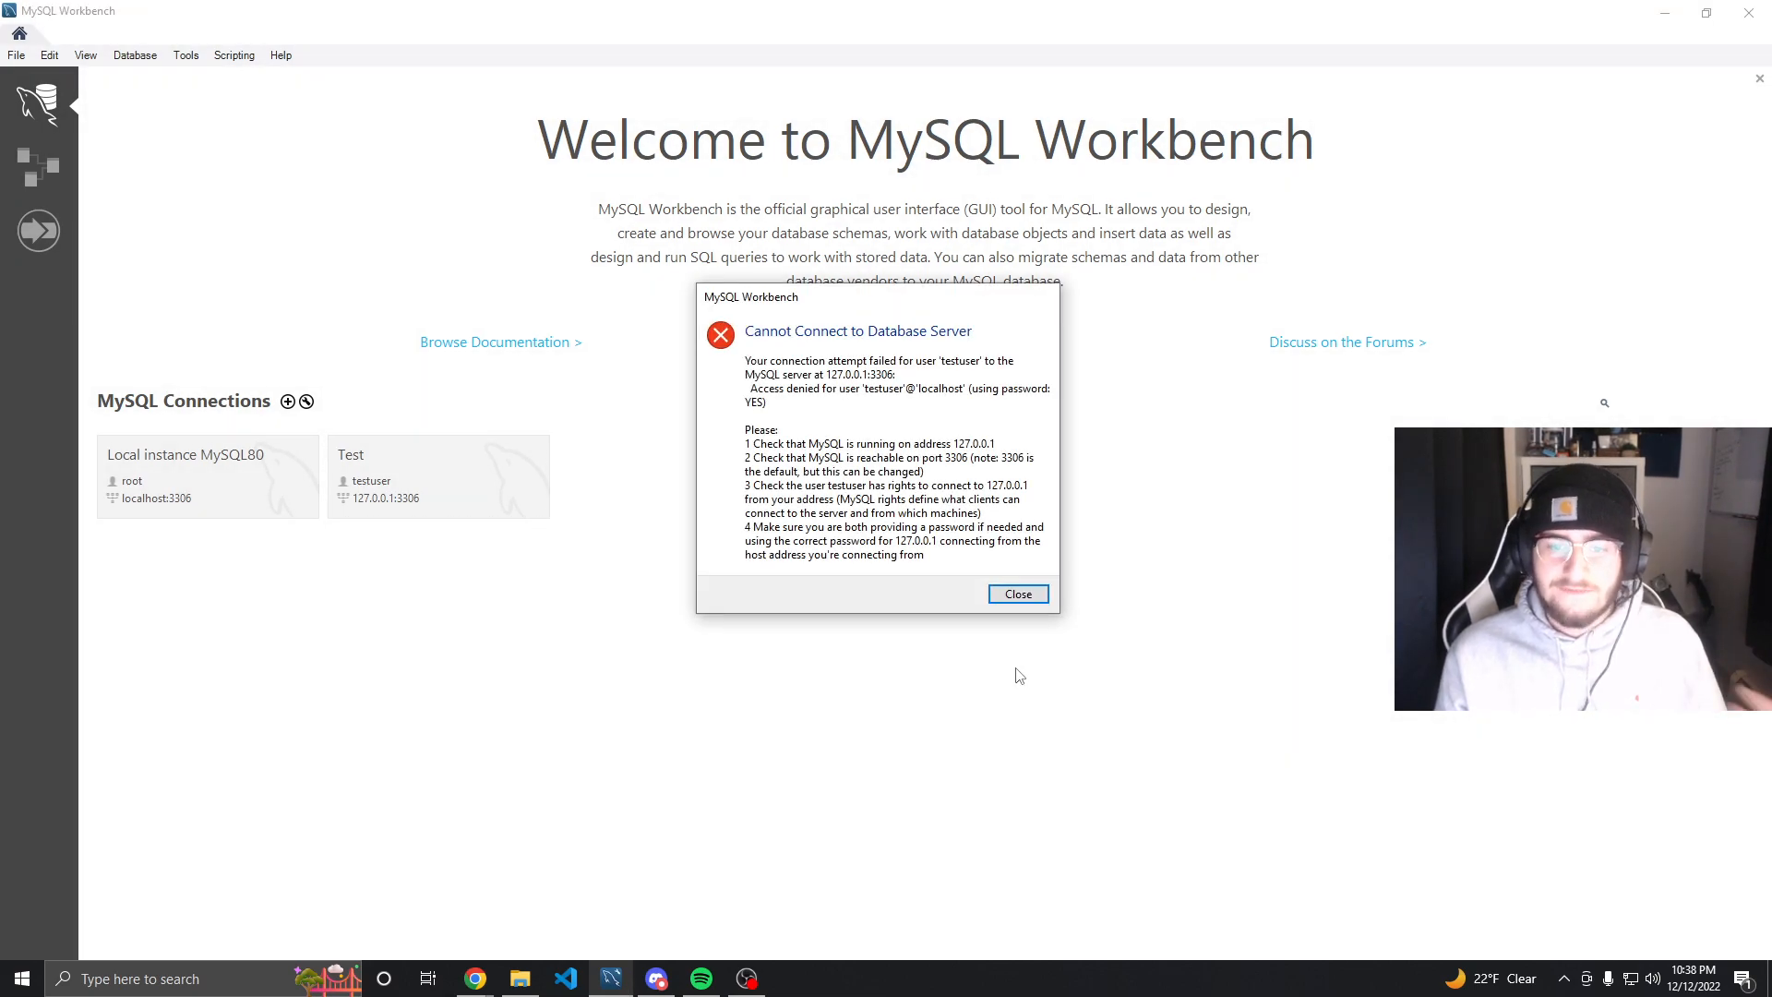